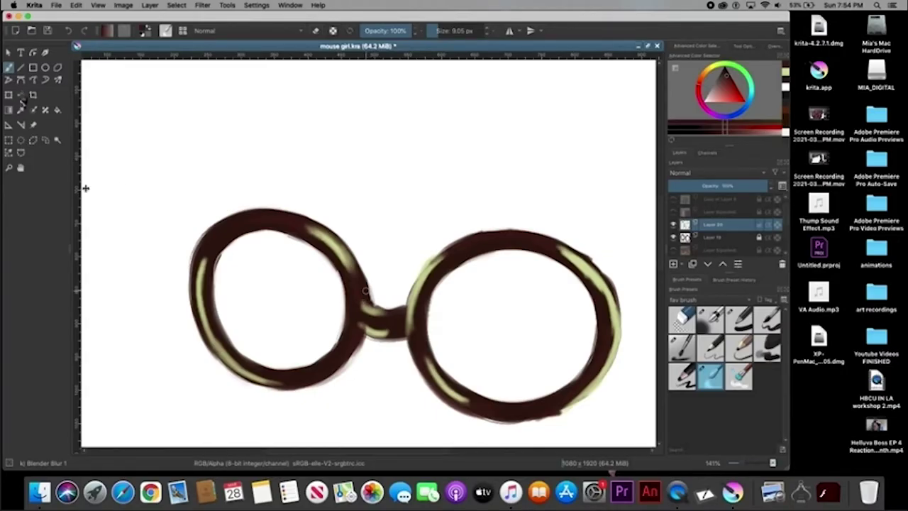
Cover the green highlights on both lenses and the bridge with dark brown Airbrush Soft
{"action": "key", "text": "/"}
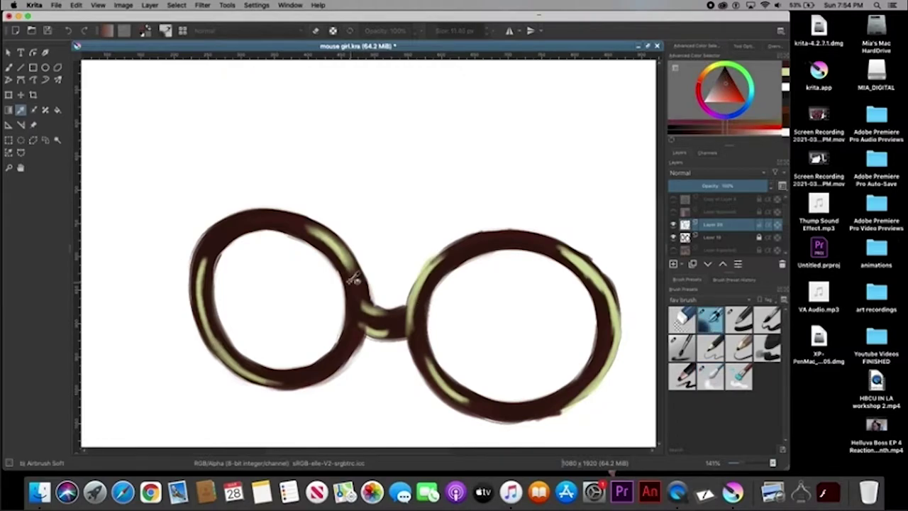
{"action": "key", "text": "b"}
{"action": "left_click_drag", "start_coordinate": [346, 273], "coordinate": [315, 231]}
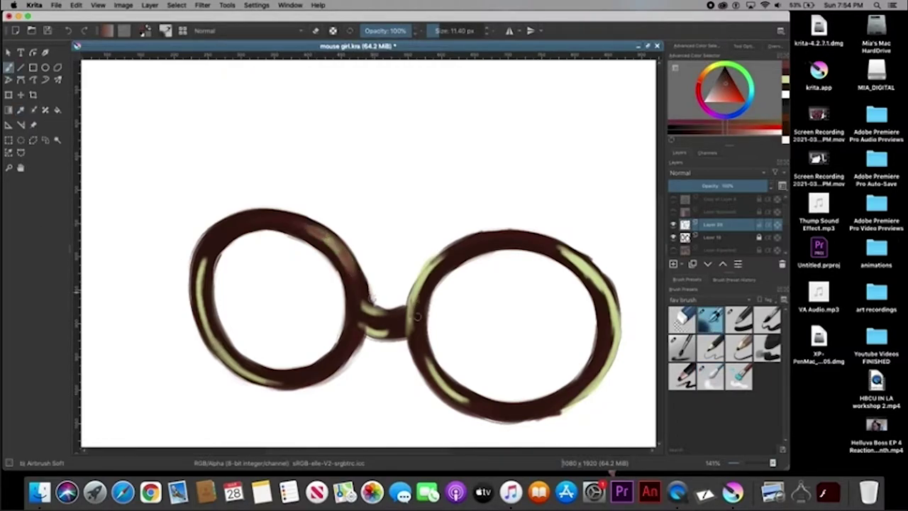
{"action": "left_click", "coordinate": [425, 268], "text": "ctrl"}
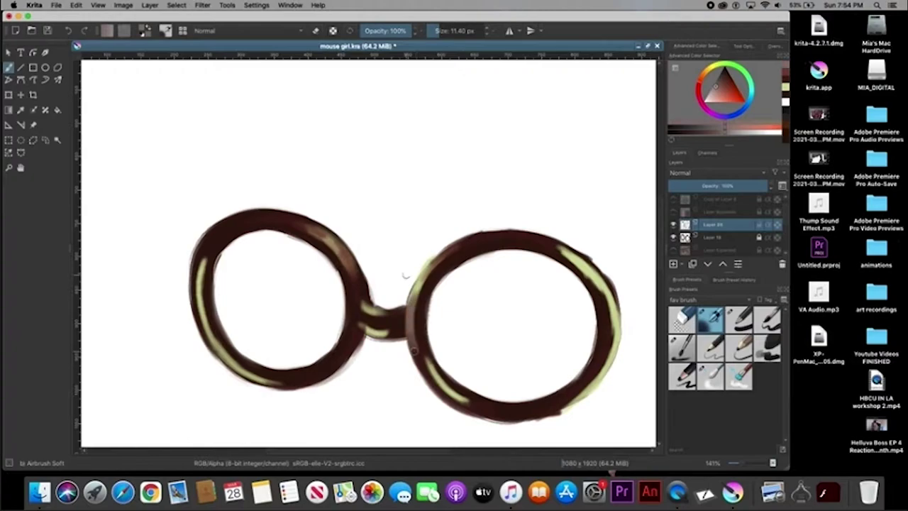
{"action": "mouse_move", "coordinate": [351, 290]}
{"action": "left_mouse_down"}
{"action": "mouse_move", "coordinate": [342, 252]}
{"action": "mouse_move", "coordinate": [312, 224]}
{"action": "left_mouse_up"}
{"action": "left_click_drag", "start_coordinate": [362, 312], "coordinate": [390, 332]}
{"action": "mouse_move", "coordinate": [213, 334]}
{"action": "left_mouse_down"}
{"action": "mouse_move", "coordinate": [205, 275]}
{"action": "mouse_move", "coordinate": [284, 384]}
{"action": "left_mouse_up"}
{"action": "left_click_drag", "start_coordinate": [424, 304], "coordinate": [468, 401]}
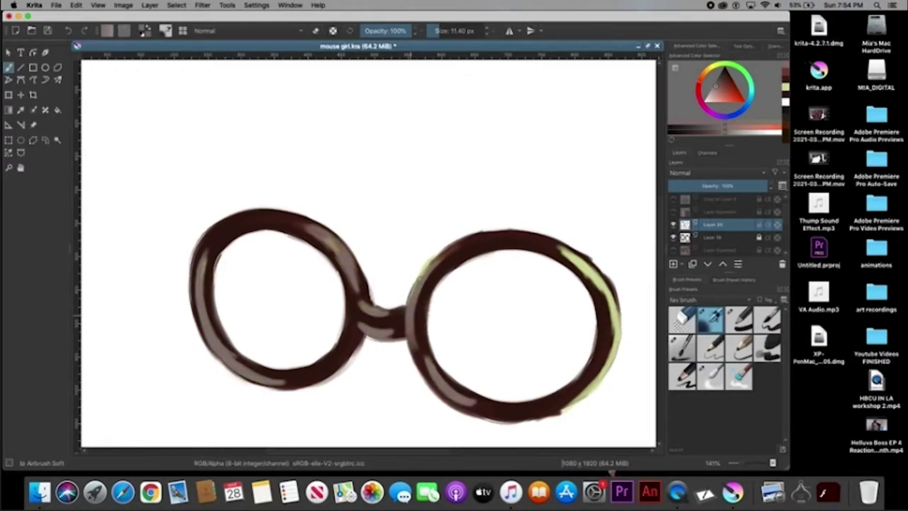
{"action": "left_click_drag", "start_coordinate": [419, 295], "coordinate": [447, 252]}
{"action": "mouse_move", "coordinate": [568, 405]}
{"action": "left_mouse_down"}
{"action": "mouse_move", "coordinate": [607, 305]}
{"action": "mouse_move", "coordinate": [571, 256]}
{"action": "left_mouse_up"}
Blend the bridge and both lens rims with Blender Blur 1, resizing the brush to about 17 px
{"action": "left_click", "coordinate": [711, 376]}
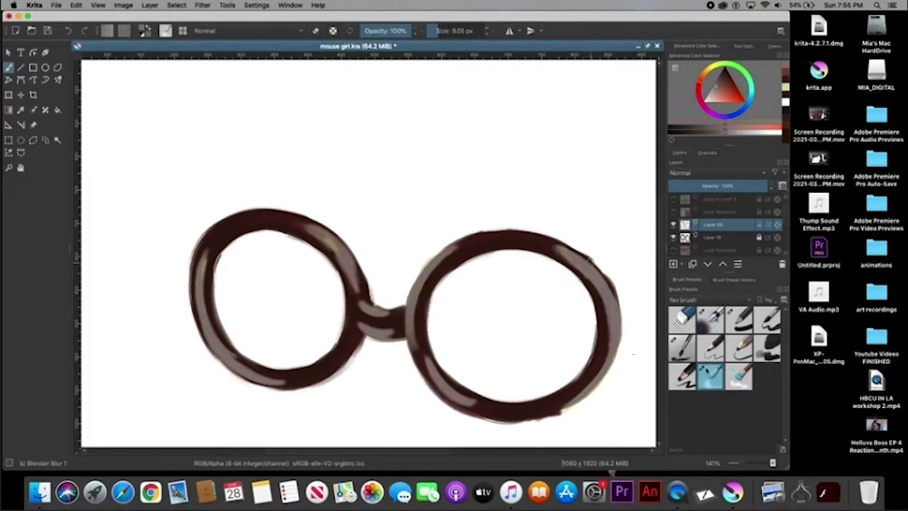
{"action": "left_click_drag", "start_coordinate": [358, 323], "coordinate": [401, 332]}
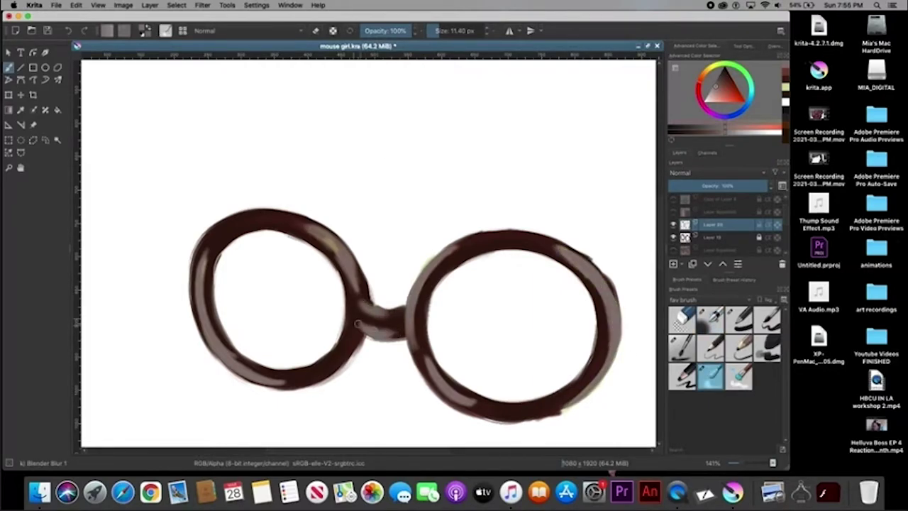
{"action": "mouse_move", "coordinate": [238, 361]}
{"action": "left_mouse_down"}
{"action": "mouse_move", "coordinate": [321, 379]}
{"action": "mouse_move", "coordinate": [210, 244]}
{"action": "mouse_move", "coordinate": [206, 286]}
{"action": "left_mouse_up"}
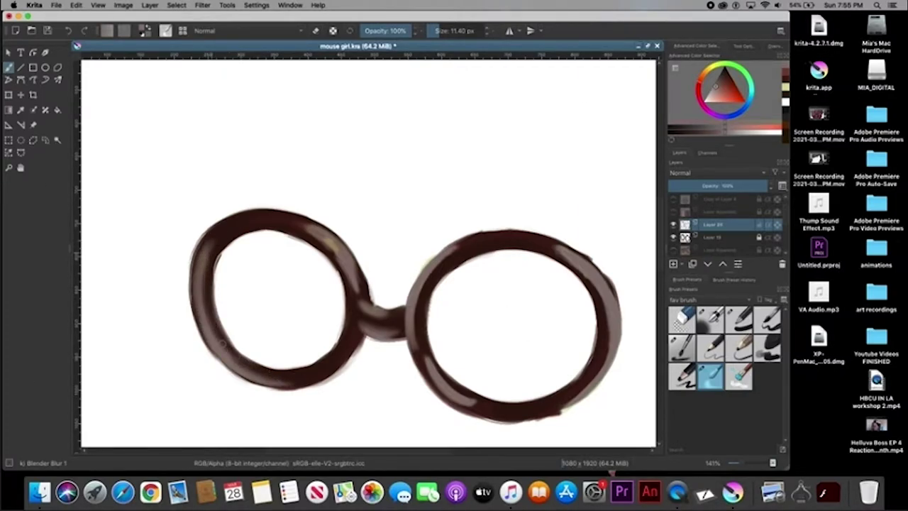
{"action": "mouse_move", "coordinate": [295, 227]}
{"action": "left_mouse_down"}
{"action": "mouse_move", "coordinate": [358, 298]}
{"action": "mouse_move", "coordinate": [398, 302]}
{"action": "left_mouse_up"}
{"action": "left_click_drag", "start_coordinate": [603, 284], "coordinate": [568, 401]}
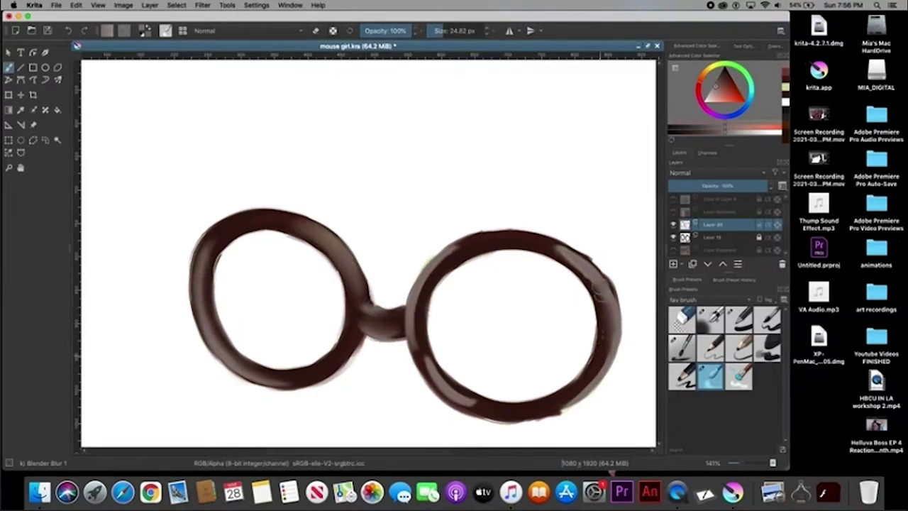
{"action": "left_click_drag", "start_coordinate": [468, 412], "coordinate": [426, 355]}
{"action": "left_click_drag", "start_coordinate": [539, 241], "coordinate": [579, 270]}
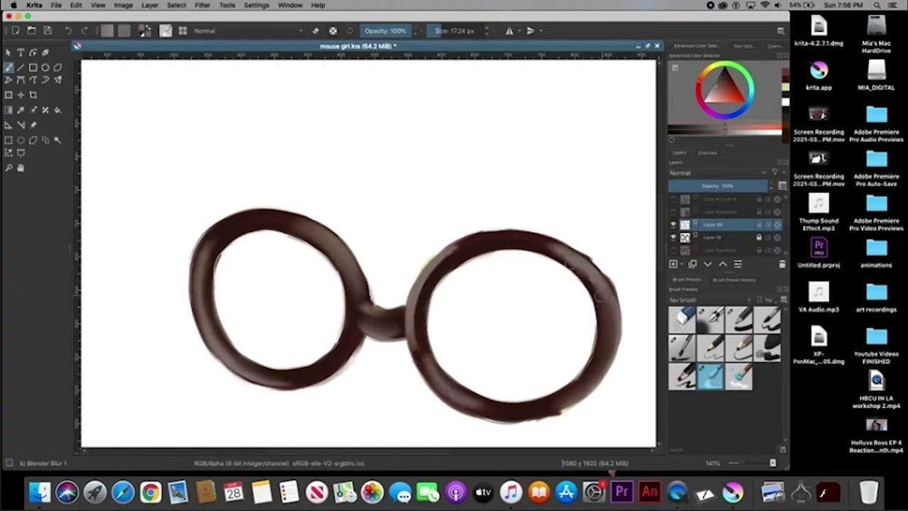
{"action": "left_click_drag", "start_coordinate": [425, 327], "coordinate": [454, 249]}
Touch up the left lens's bottom and outer left edges with Airbrush Soft
{"action": "left_click", "coordinate": [710, 319]}
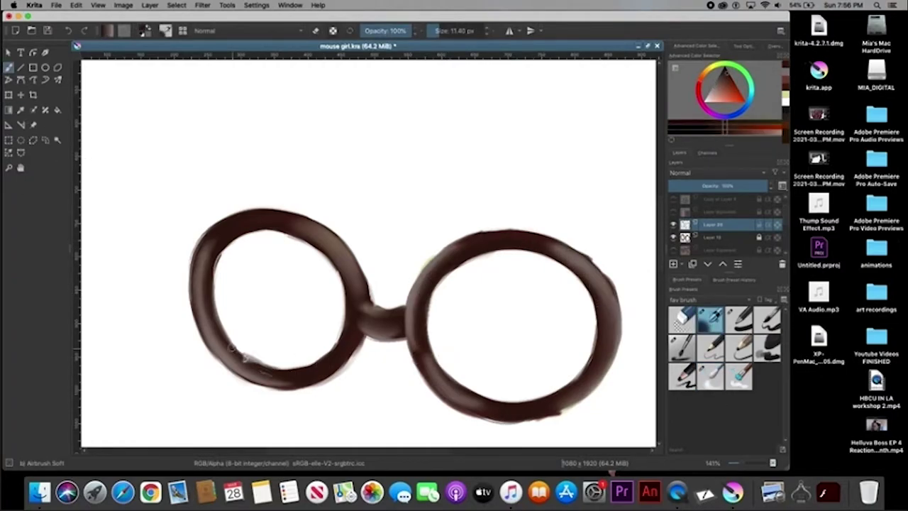
{"action": "left_click_drag", "start_coordinate": [229, 344], "coordinate": [258, 369]}
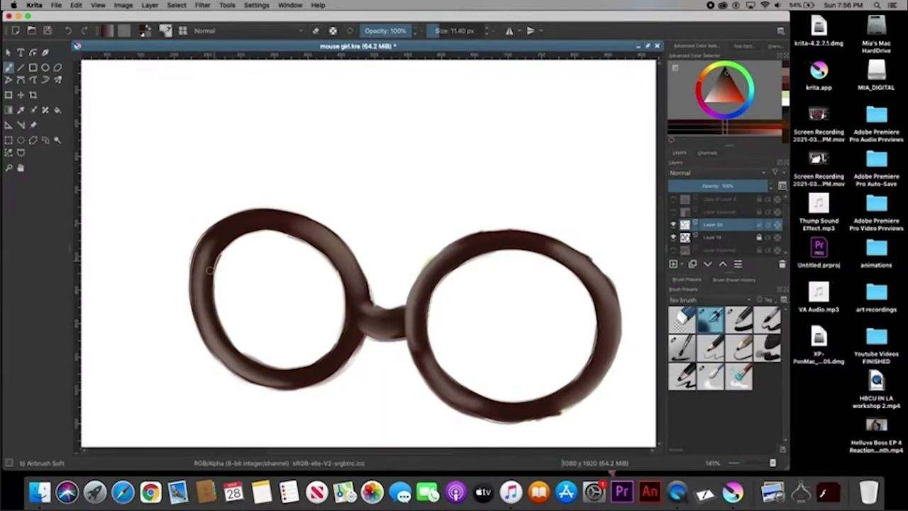
{"action": "left_click_drag", "start_coordinate": [210, 284], "coordinate": [241, 362]}
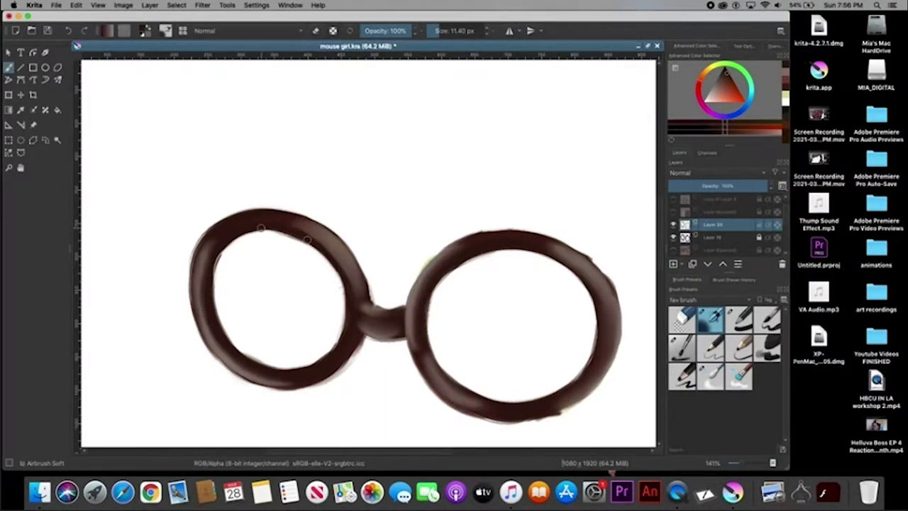
Soften the inner edges of both lenses with Blender Blur 1
{"action": "key", "text": "slash"}
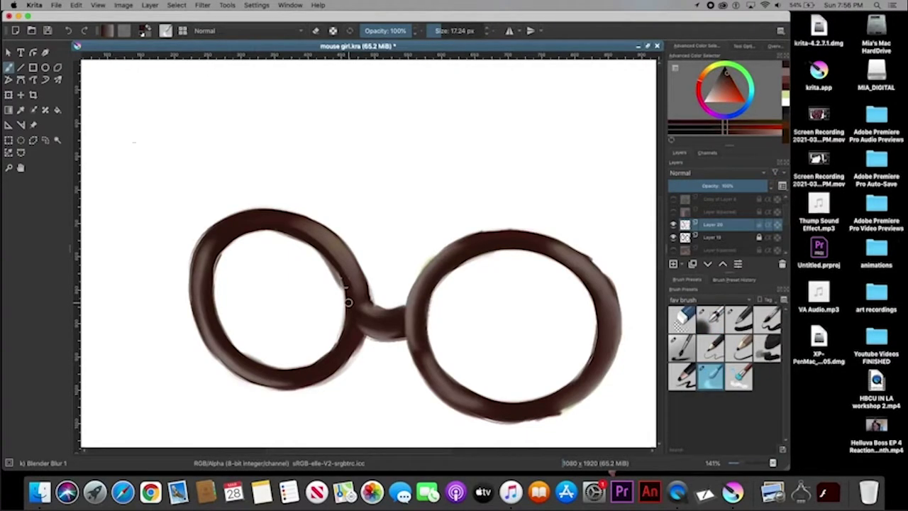
{"action": "left_click_drag", "start_coordinate": [348, 303], "coordinate": [312, 248]}
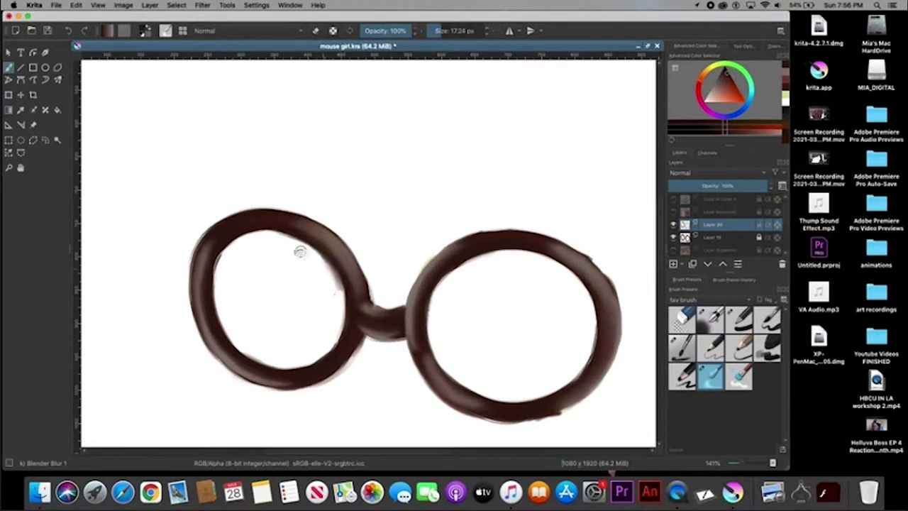
{"action": "left_click_drag", "start_coordinate": [221, 250], "coordinate": [207, 303]}
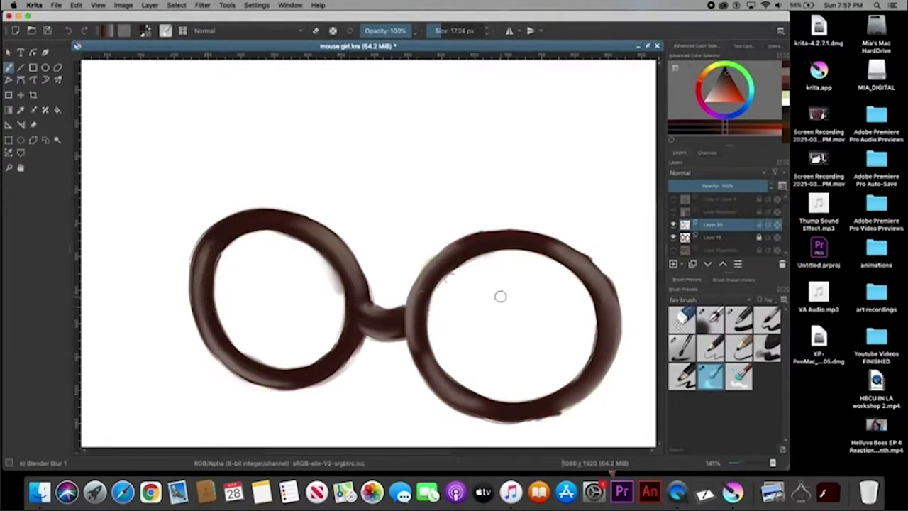
{"action": "left_click_drag", "start_coordinate": [455, 390], "coordinate": [432, 353]}
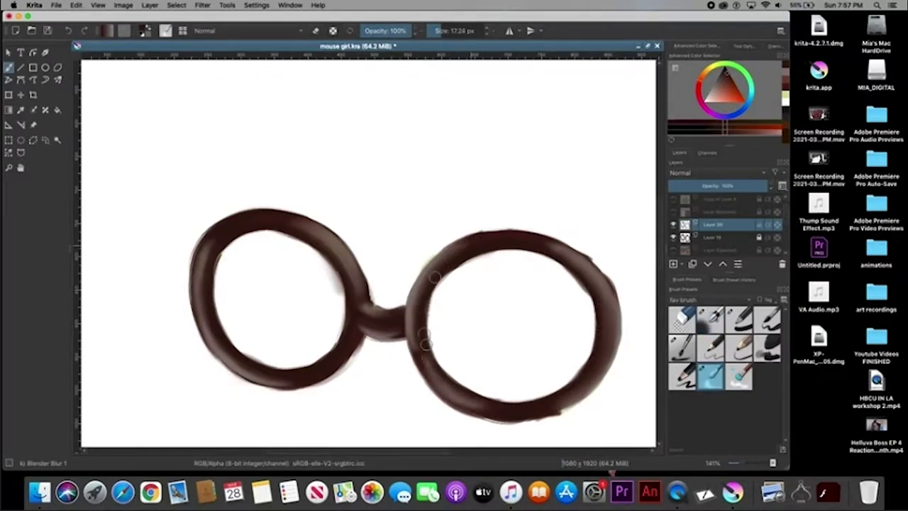
{"action": "key", "text": "slash"}
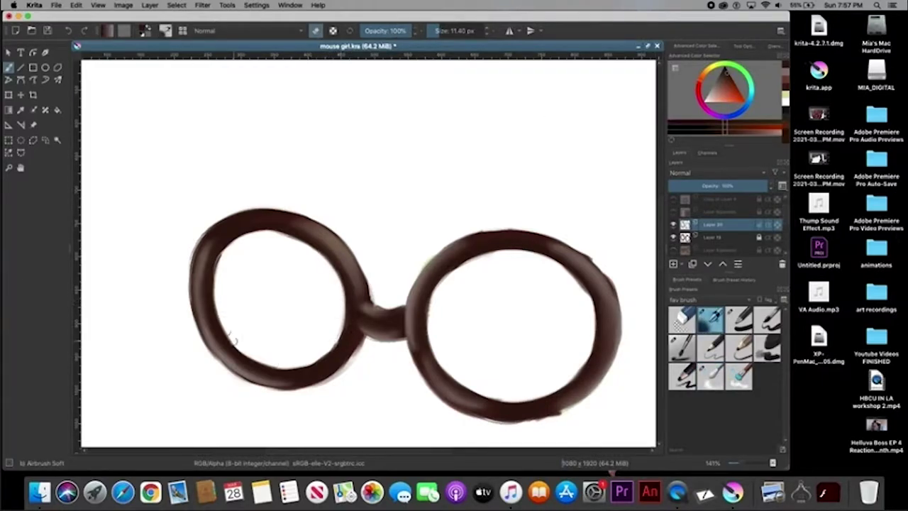
{"action": "key", "text": "slash"}
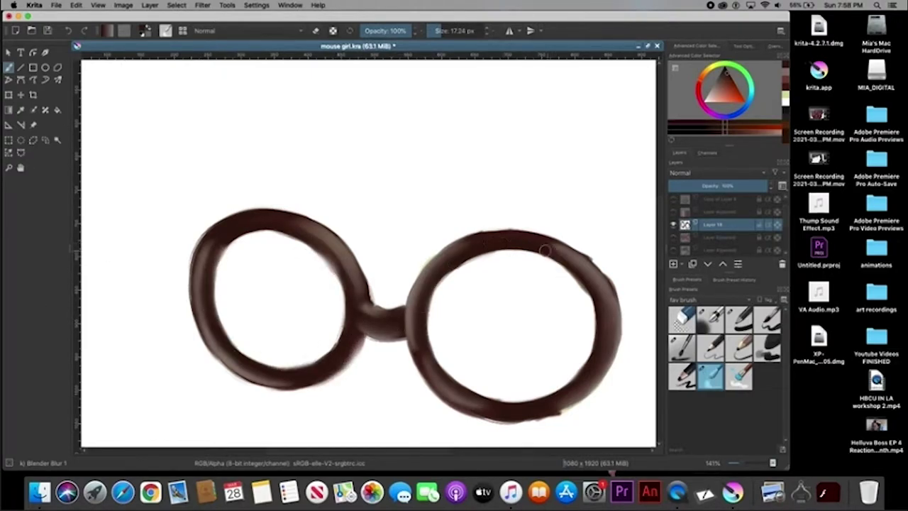
Darken the bottom and right rims of both lenses with Airbrush Soft at 69% opacity
{"action": "key", "text": "slash"}
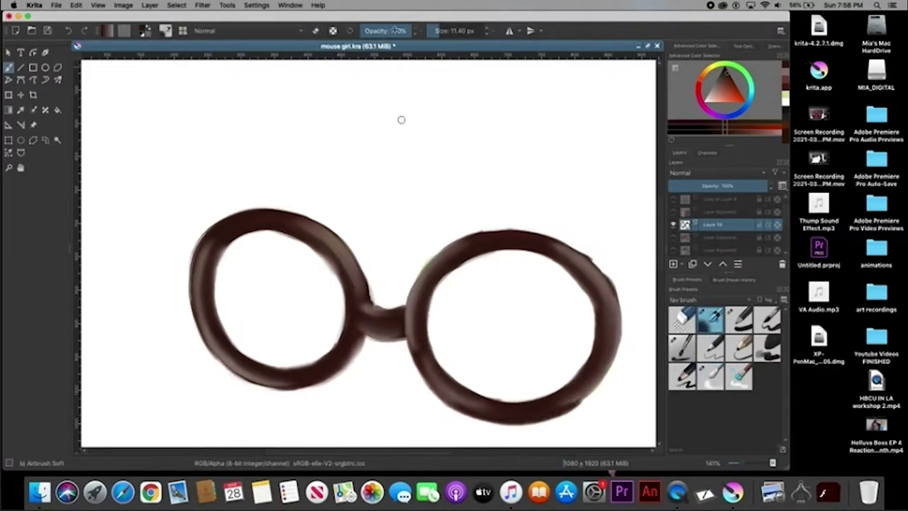
{"action": "key", "text": "i"}
{"action": "key", "text": "i"}
{"action": "key", "text": "i"}
{"action": "left_click_drag", "start_coordinate": [428, 351], "coordinate": [596, 318]}
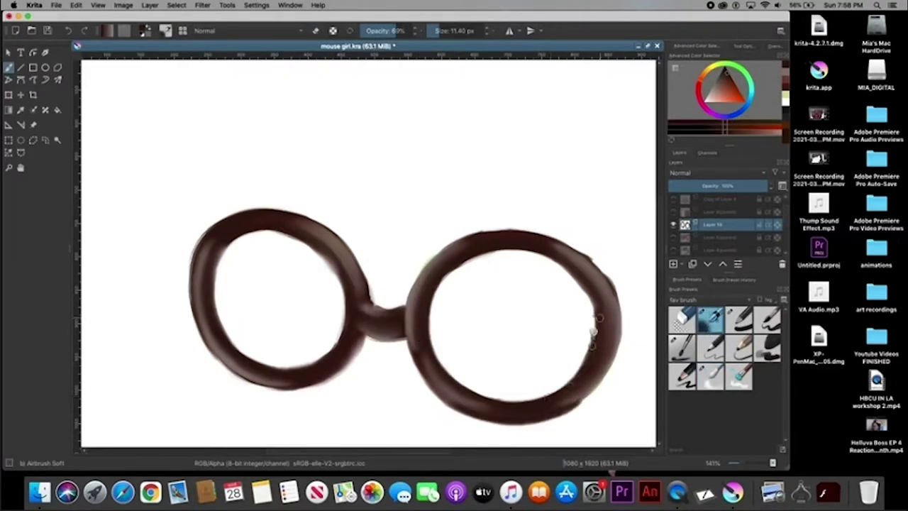
{"action": "mouse_move", "coordinate": [241, 355]}
{"action": "left_mouse_down"}
{"action": "mouse_move", "coordinate": [294, 368]}
{"action": "mouse_move", "coordinate": [306, 244]}
{"action": "mouse_move", "coordinate": [364, 330]}
{"action": "mouse_move", "coordinate": [422, 374]}
{"action": "mouse_move", "coordinate": [589, 389]}
{"action": "mouse_move", "coordinate": [609, 351]}
{"action": "left_mouse_up"}
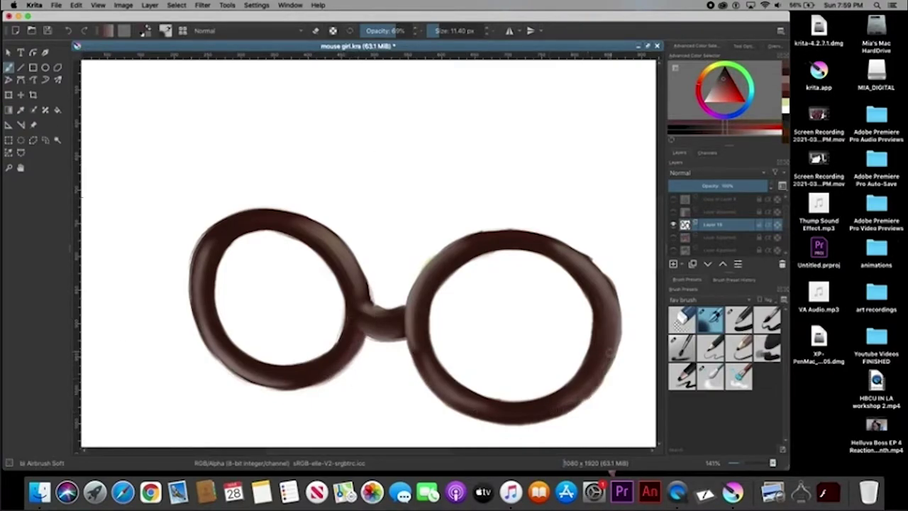
Add lighter orange highlights to the left rim and bridge, then darken the rim beside the bridge
{"action": "key", "text": "l"}
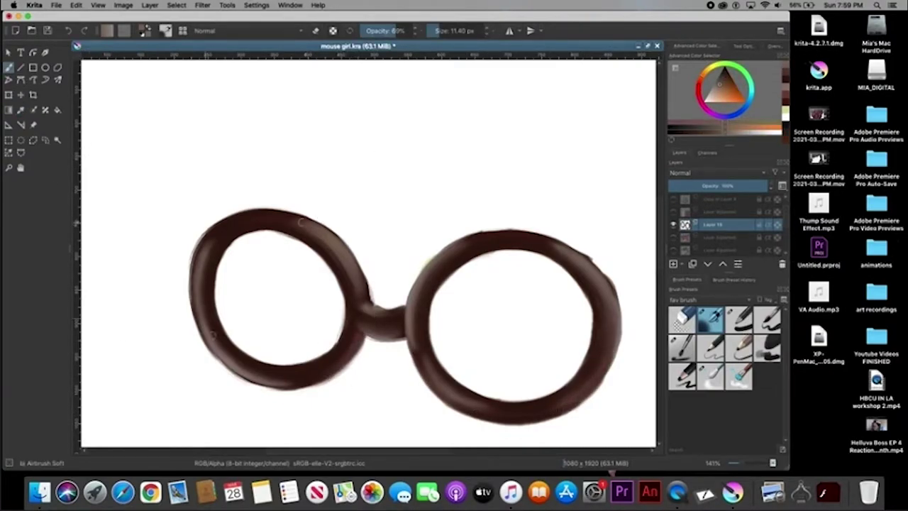
{"action": "mouse_move", "coordinate": [197, 283]}
{"action": "left_mouse_down"}
{"action": "mouse_move", "coordinate": [197, 323]}
{"action": "mouse_move", "coordinate": [220, 360]}
{"action": "left_mouse_up"}
{"action": "left_click_drag", "start_coordinate": [361, 305], "coordinate": [399, 312]}
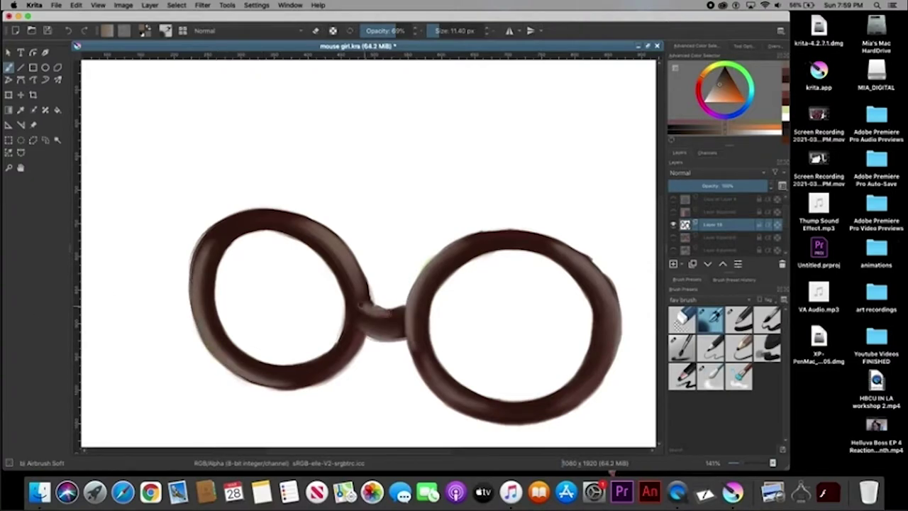
{"action": "left_click", "coordinate": [20, 110]}
{"action": "left_click", "coordinate": [593, 267]}
{"action": "key", "text": "b"}
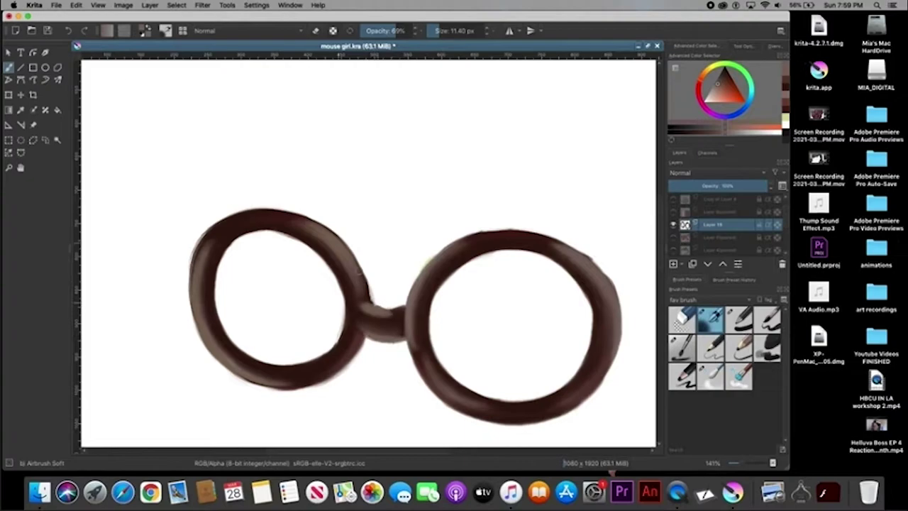
{"action": "left_click_drag", "start_coordinate": [359, 258], "coordinate": [361, 288]}
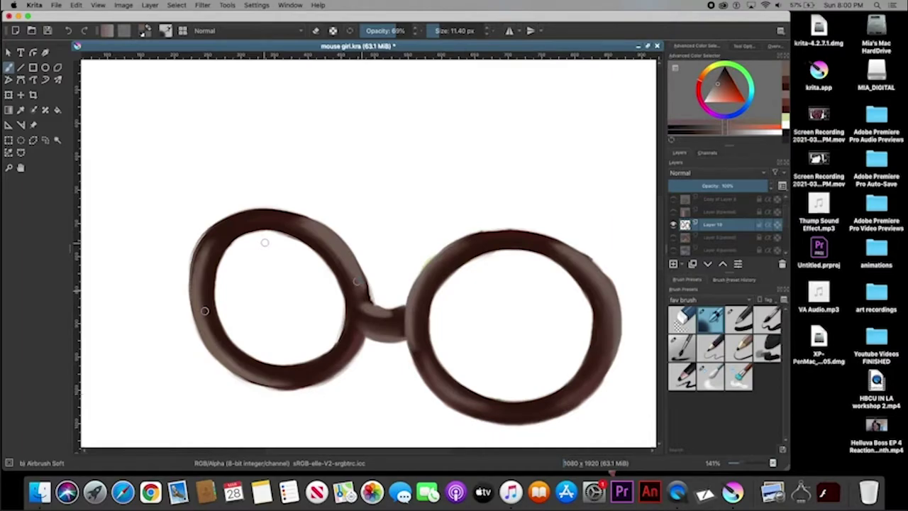
{"action": "left_click_drag", "start_coordinate": [357, 281], "coordinate": [366, 298]}
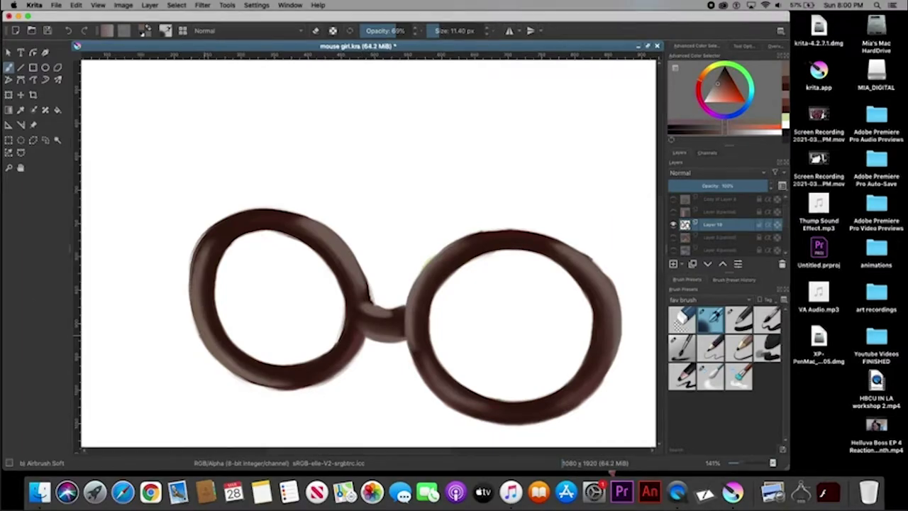
{"action": "key", "text": "slash"}
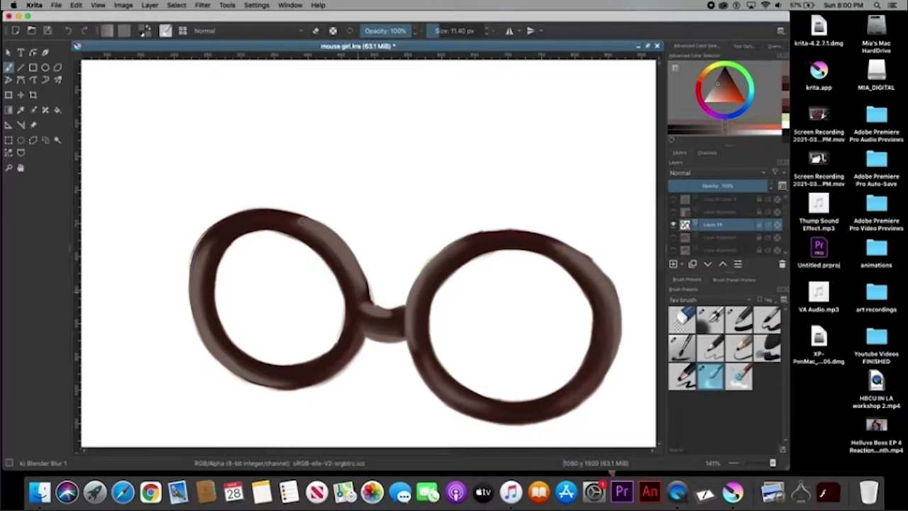
Add a new Screen-blend layer above the glasses
{"action": "left_click", "coordinate": [673, 263]}
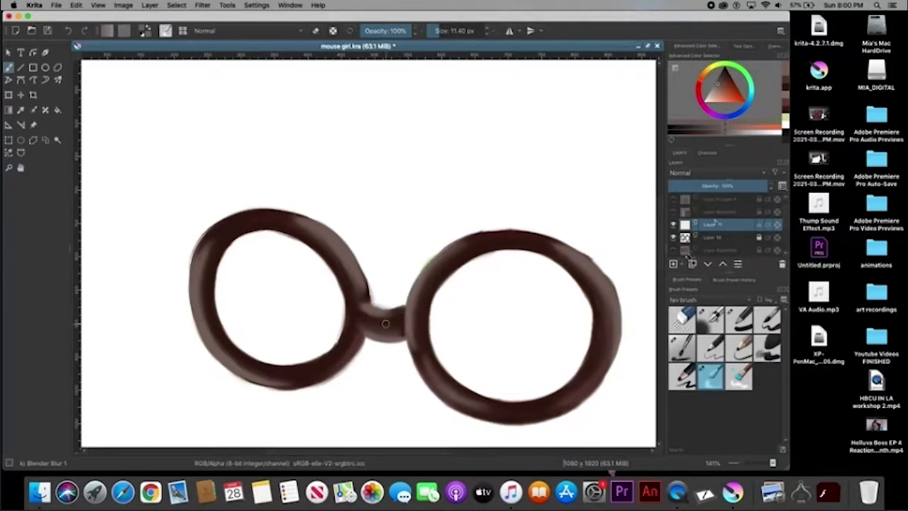
{"action": "left_click", "coordinate": [717, 172]}
{"action": "left_click", "coordinate": [702, 259]}
{"action": "left_click", "coordinate": [711, 320]}
Airbrush light highlights along the outer rims of both lenses and the bridge
{"action": "left_click_drag", "start_coordinate": [234, 372], "coordinate": [190, 306]}
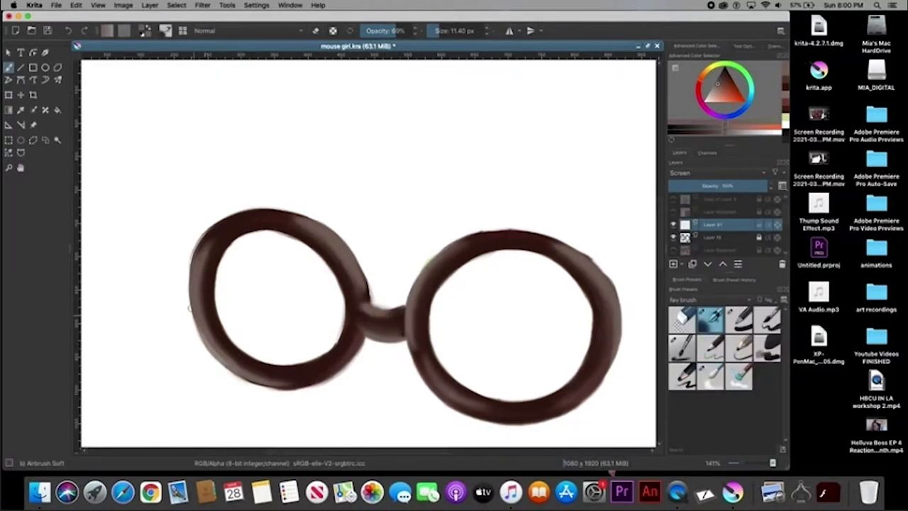
{"action": "mouse_move", "coordinate": [206, 341]}
{"action": "left_mouse_down"}
{"action": "mouse_move", "coordinate": [190, 297]}
{"action": "mouse_move", "coordinate": [191, 263]}
{"action": "left_mouse_up"}
{"action": "left_click_drag", "start_coordinate": [241, 373], "coordinate": [193, 262]}
{"action": "mouse_move", "coordinate": [307, 242]}
{"action": "left_mouse_down"}
{"action": "mouse_move", "coordinate": [359, 273]}
{"action": "mouse_move", "coordinate": [394, 313]}
{"action": "mouse_move", "coordinate": [404, 307]}
{"action": "left_mouse_up"}
{"action": "left_click", "coordinate": [714, 89]}
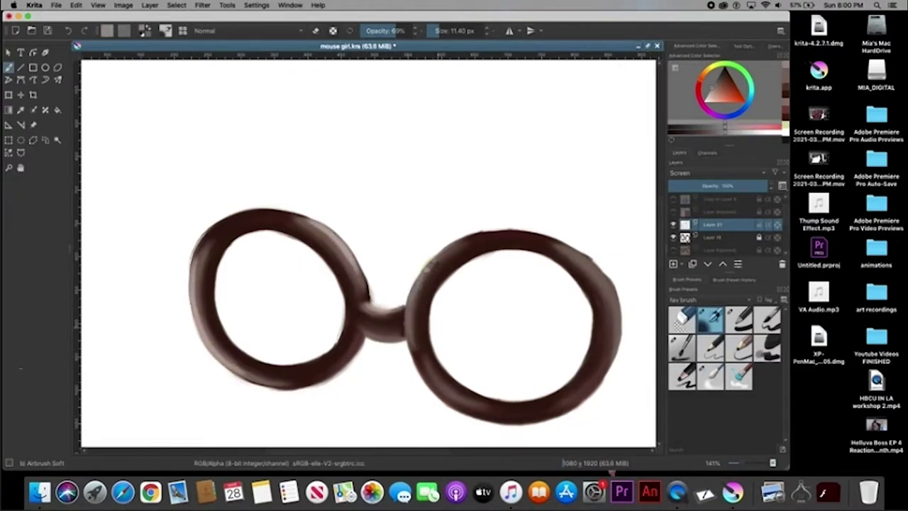
{"action": "mouse_move", "coordinate": [589, 260]}
{"action": "left_mouse_down"}
{"action": "mouse_move", "coordinate": [614, 290]}
{"action": "mouse_move", "coordinate": [586, 257]}
{"action": "mouse_move", "coordinate": [616, 313]}
{"action": "left_mouse_up"}
{"action": "left_click_drag", "start_coordinate": [596, 389], "coordinate": [624, 321]}
{"action": "left_click_drag", "start_coordinate": [623, 355], "coordinate": [609, 276]}
Merge the highlights down into the glasses and blend the rims with Blender Blur and Bristles brushes
{"action": "key", "text": "slash"}
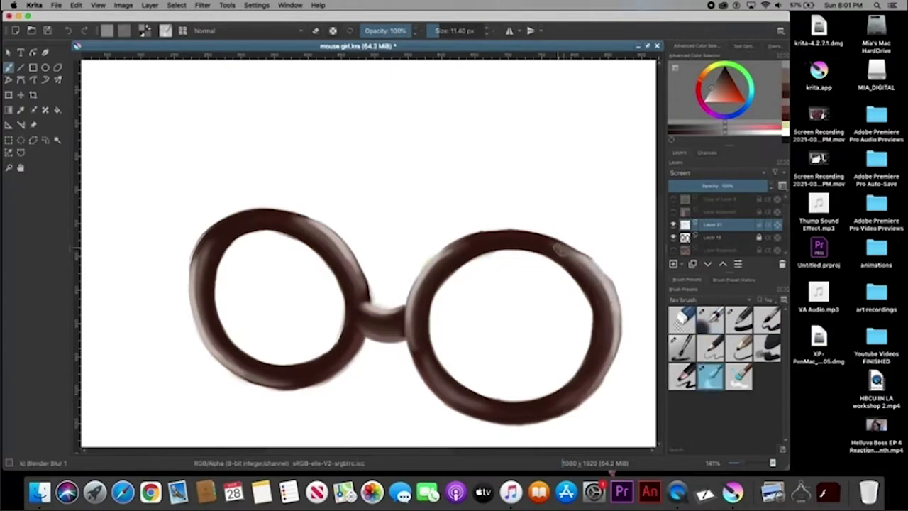
{"action": "left_click", "coordinate": [150, 5]}
{"action": "left_click", "coordinate": [173, 146]}
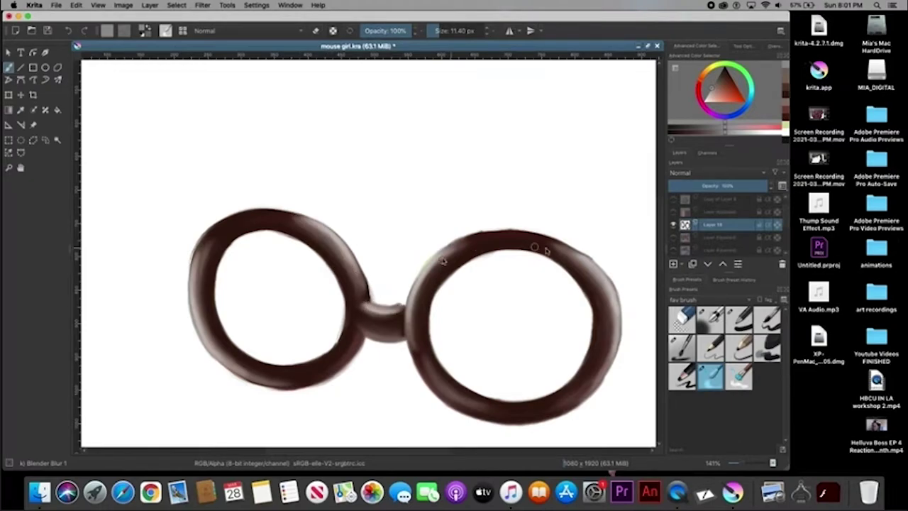
{"action": "left_click_drag", "start_coordinate": [602, 295], "coordinate": [612, 333]}
{"action": "key", "text": "slash"}
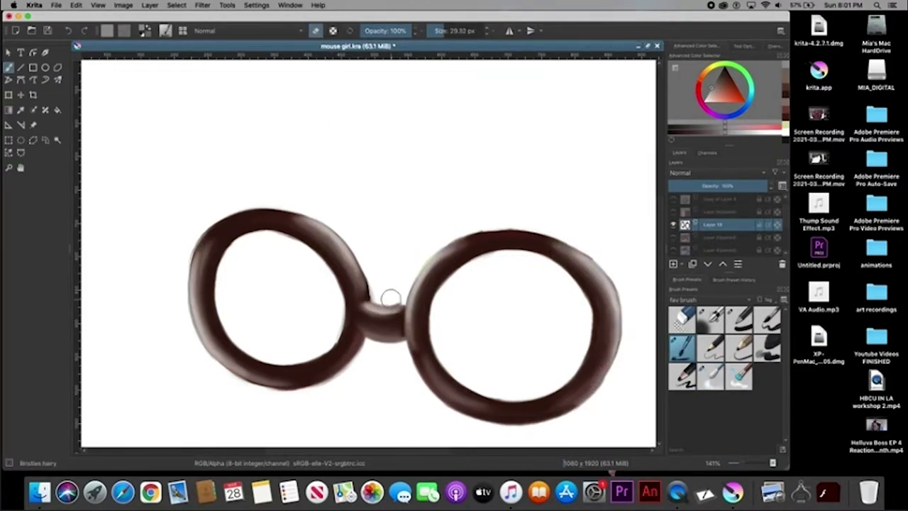
{"action": "mouse_move", "coordinate": [186, 262]}
{"action": "left_mouse_down"}
{"action": "mouse_move", "coordinate": [182, 301]}
{"action": "mouse_move", "coordinate": [239, 377]}
{"action": "mouse_move", "coordinate": [360, 351]}
{"action": "left_mouse_up"}
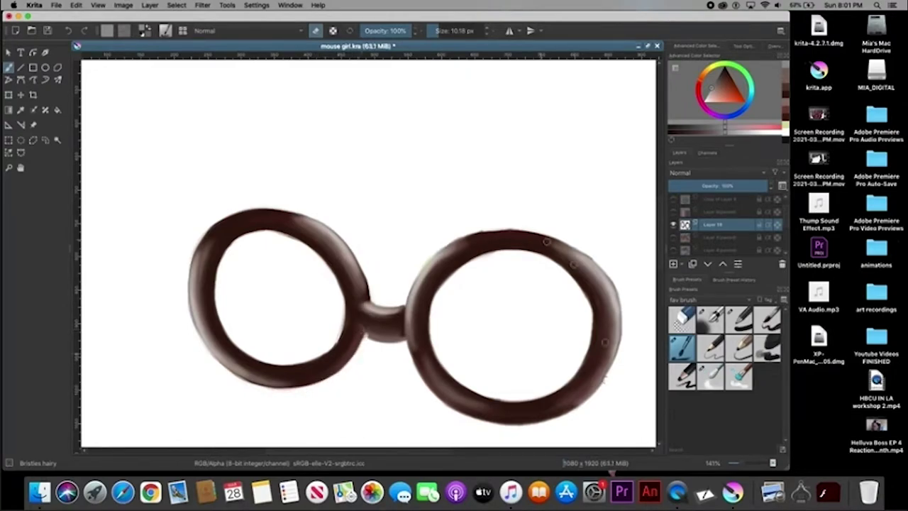
{"action": "key", "text": "slash"}
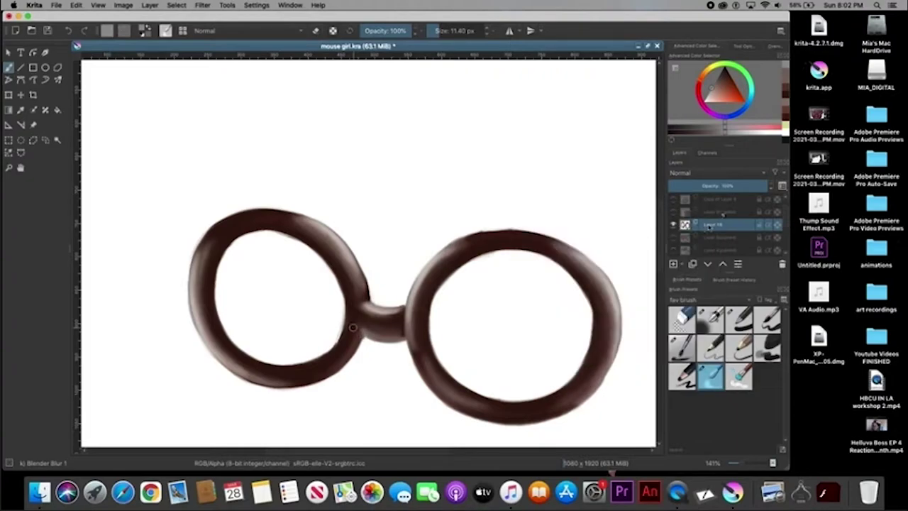
Duplicate the glasses layer and make the face layer visible
{"action": "right_click", "coordinate": [731, 227]}
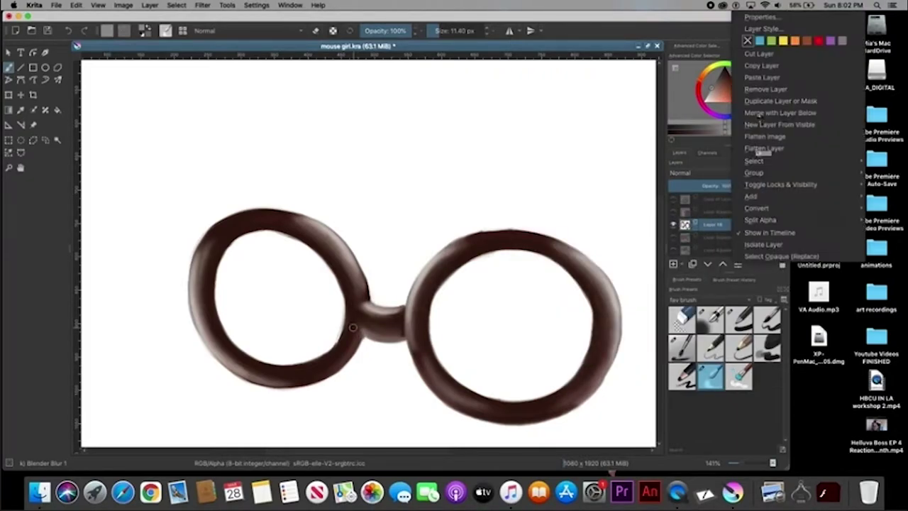
{"action": "left_click", "coordinate": [770, 104]}
{"action": "left_click", "coordinate": [676, 231]}
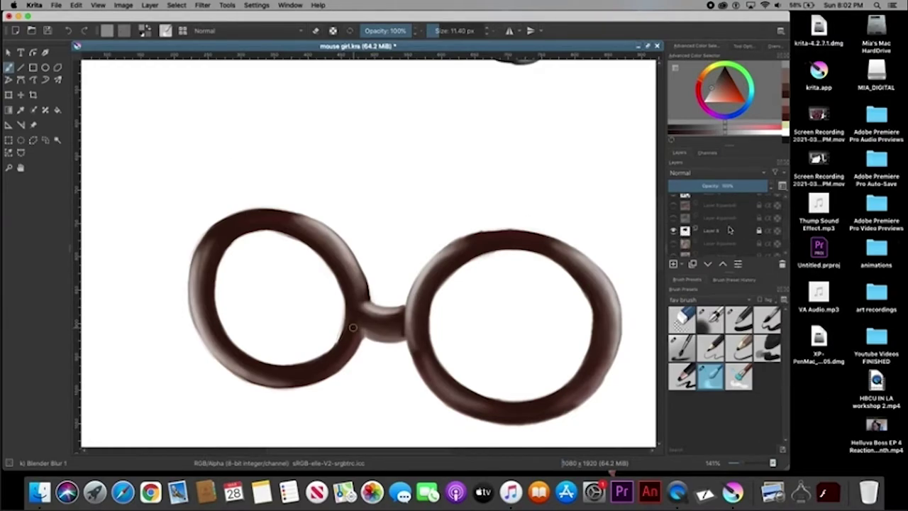
{"action": "key", "text": "minus"}
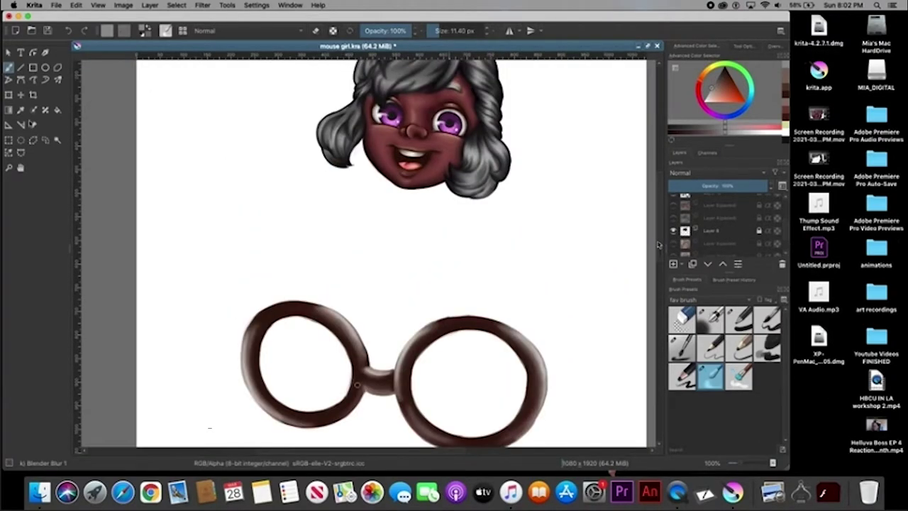
Move the glasses up onto the girl's face with the Transform tool
{"action": "left_click", "coordinate": [10, 96]}
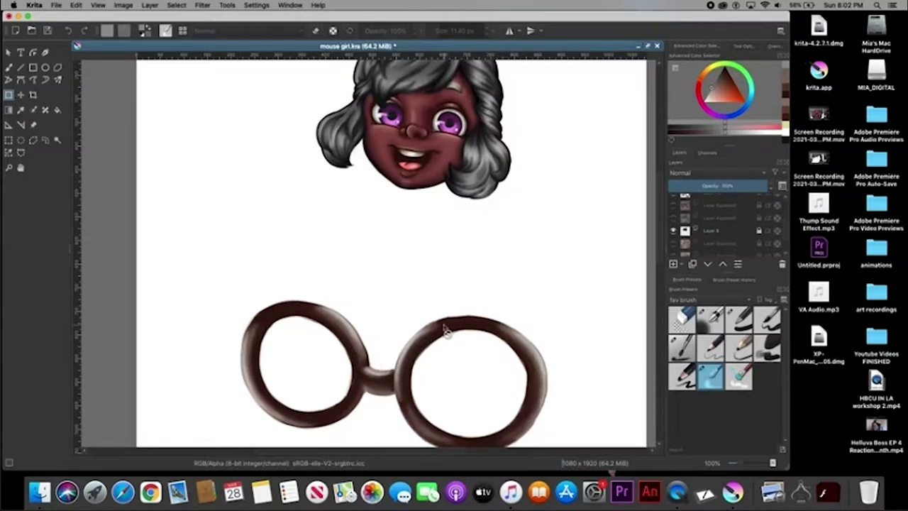
{"action": "left_click_drag", "start_coordinate": [492, 335], "coordinate": [504, 201]}
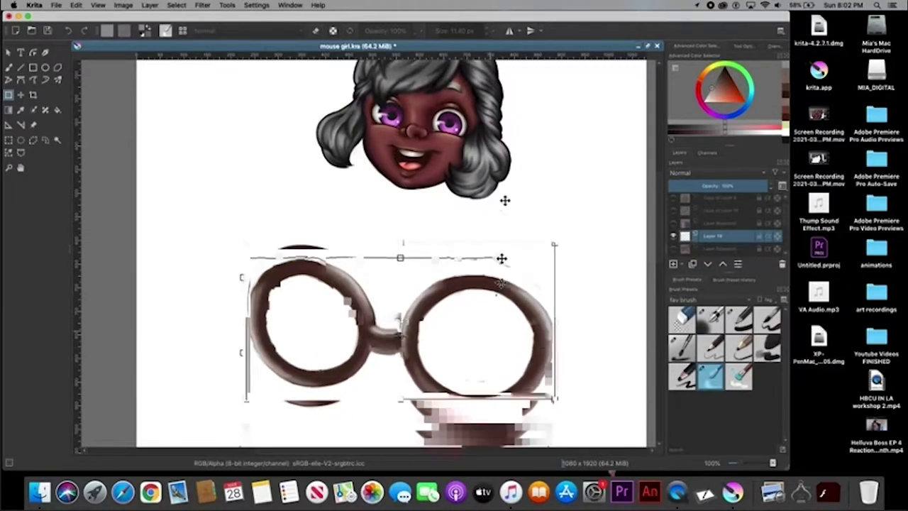
{"action": "key", "text": "ctrl+z"}
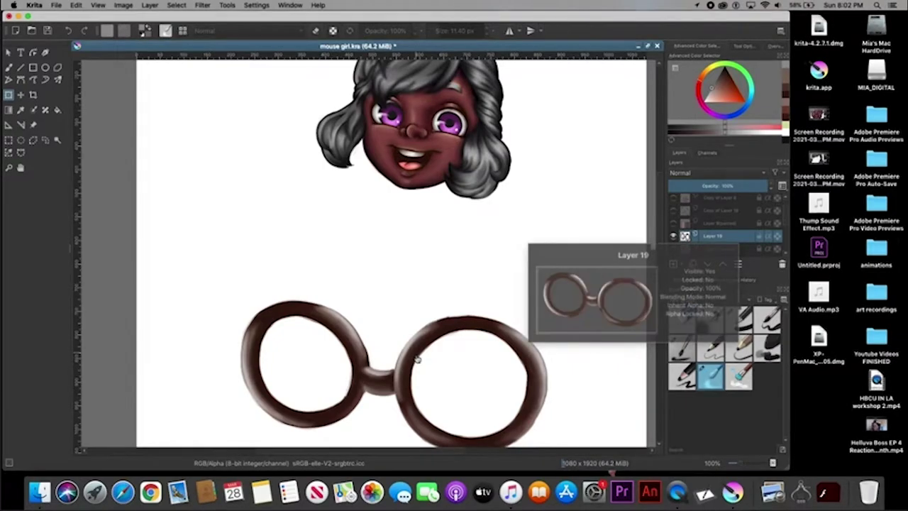
{"action": "left_click_drag", "start_coordinate": [418, 359], "coordinate": [532, 184]}
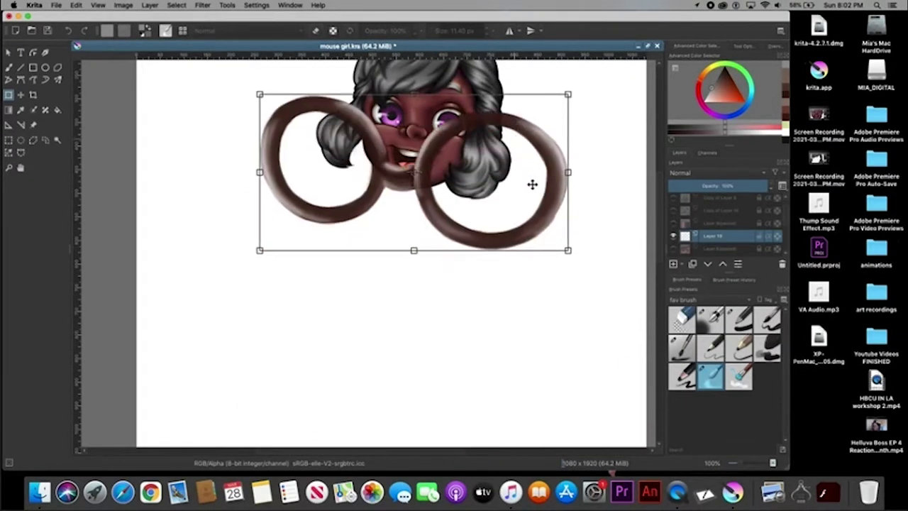
{"action": "scroll", "coordinate": [656, 252], "scroll_direction": "up", "scroll_amount": 3}
{"action": "scroll", "coordinate": [639, 217], "scroll_direction": "up", "scroll_amount": 2}
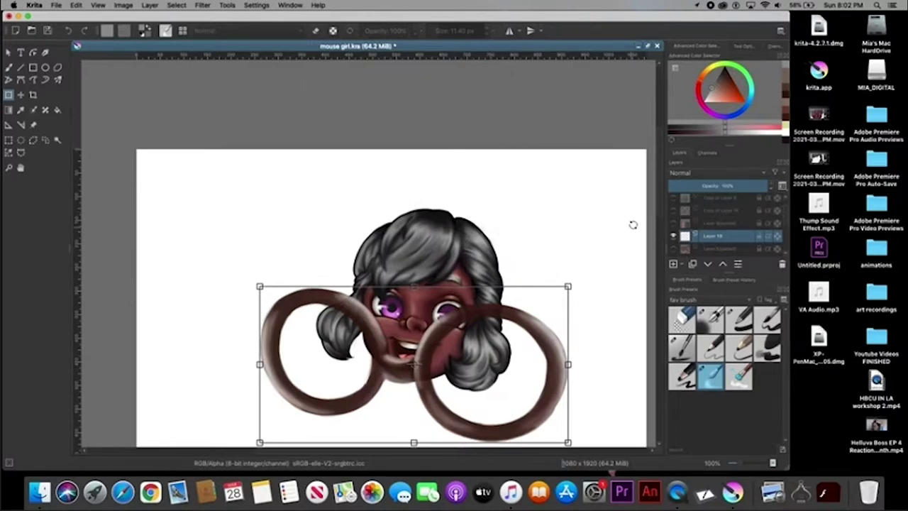
{"action": "key", "text": "plus"}
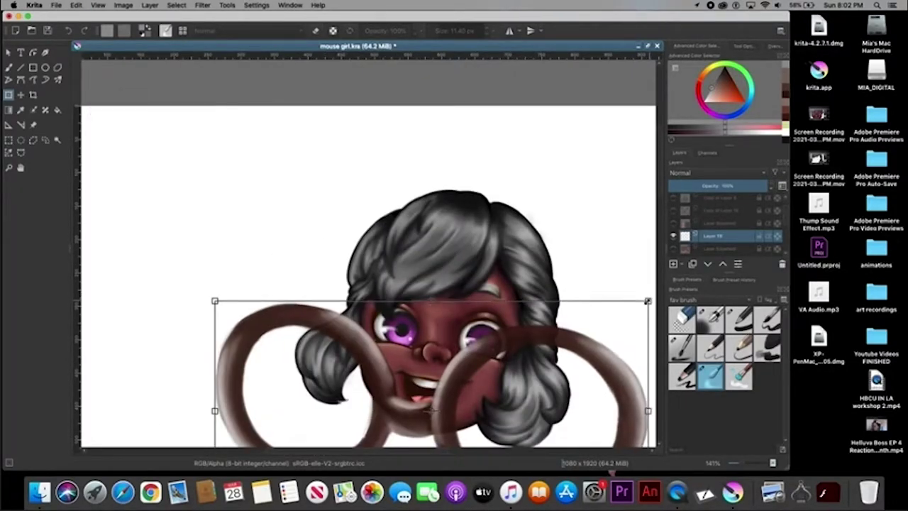
Scale the glasses to sit over her purple eyes and apply the transform
{"action": "left_click_drag", "start_coordinate": [650, 300], "coordinate": [465, 395]}
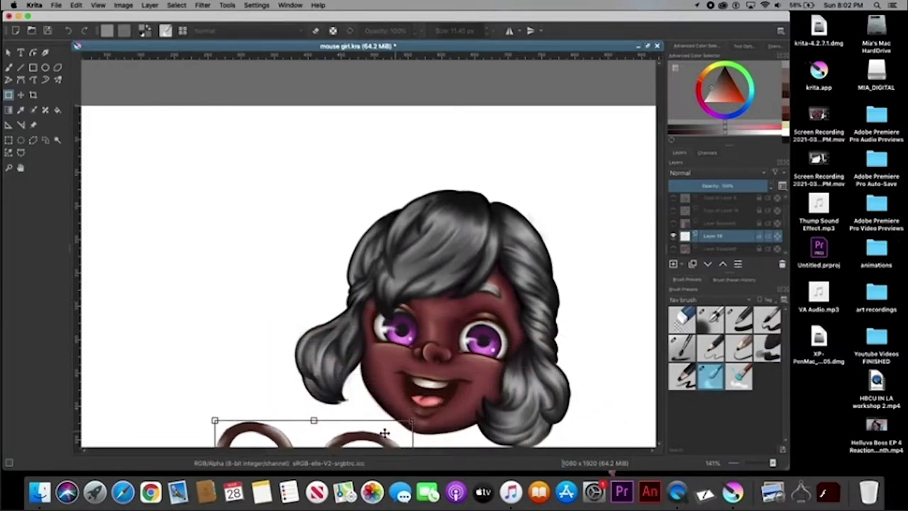
{"action": "left_click_drag", "start_coordinate": [377, 414], "coordinate": [506, 300]}
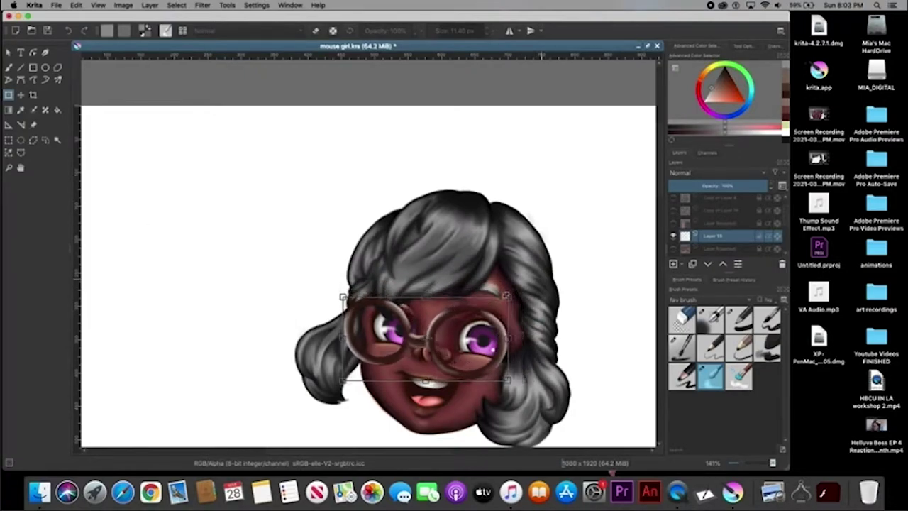
{"action": "mouse_move", "coordinate": [542, 279]}
{"action": "left_mouse_down"}
{"action": "mouse_move", "coordinate": [507, 299]}
{"action": "mouse_move", "coordinate": [515, 310]}
{"action": "left_mouse_up"}
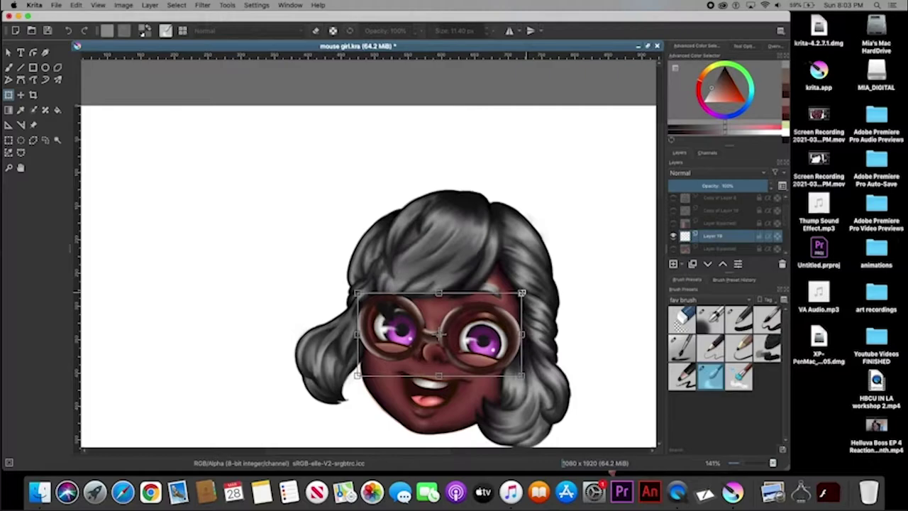
{"action": "mouse_move", "coordinate": [522, 293]}
{"action": "left_mouse_down"}
{"action": "mouse_move", "coordinate": [551, 291]}
{"action": "mouse_move", "coordinate": [534, 288]}
{"action": "left_mouse_up"}
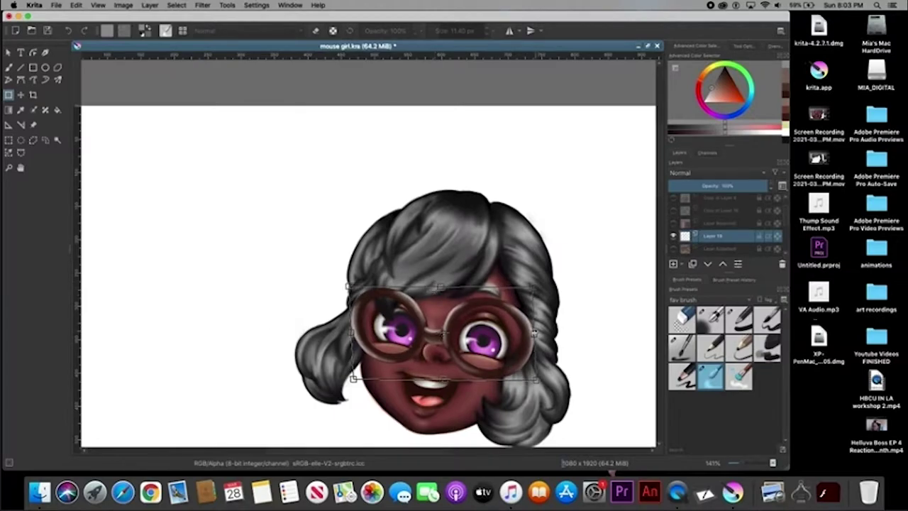
{"action": "left_click_drag", "start_coordinate": [533, 332], "coordinate": [526, 333]}
{"action": "key", "text": "Return"}
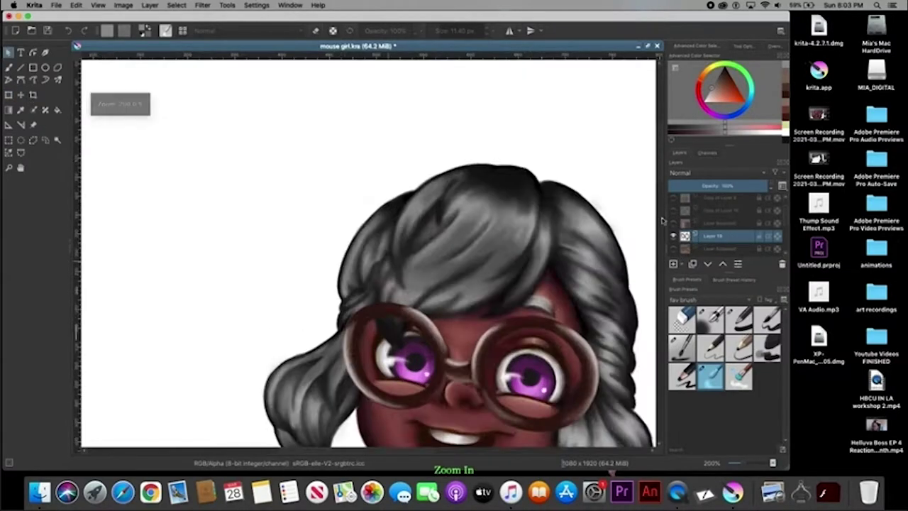
Shade the face under both eyes with a soft airbrush on a darkening layer
{"action": "key", "text": "ctrl+plus"}
{"action": "scroll", "coordinate": [657, 203], "scroll_direction": "up", "scroll_amount": 3}
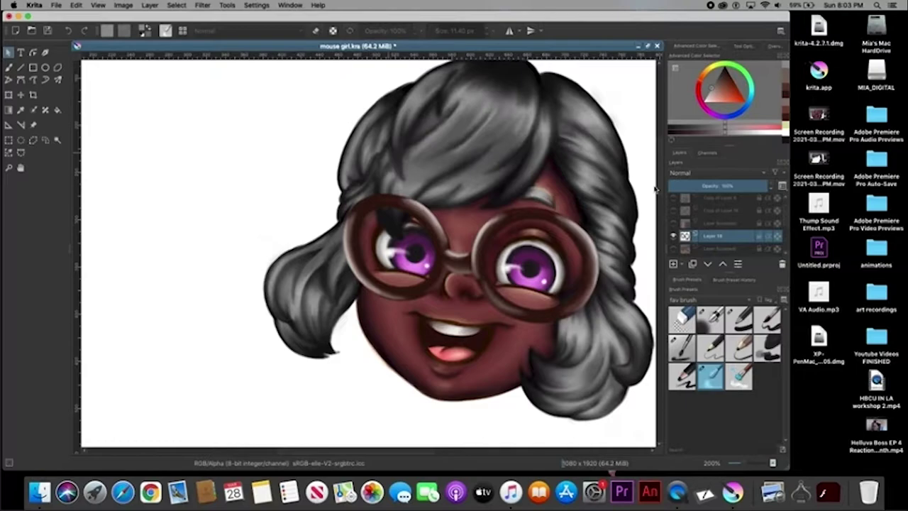
{"action": "left_click", "coordinate": [708, 314]}
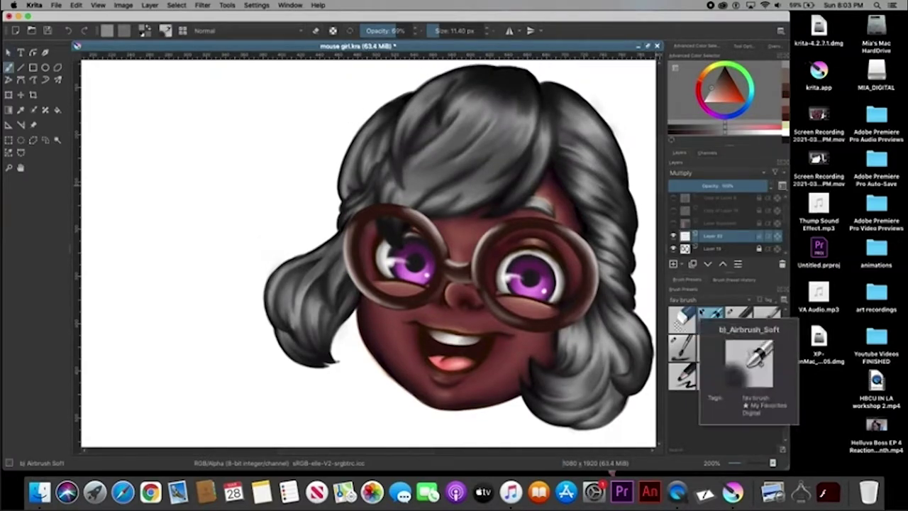
{"action": "left_click_drag", "start_coordinate": [365, 298], "coordinate": [421, 304]}
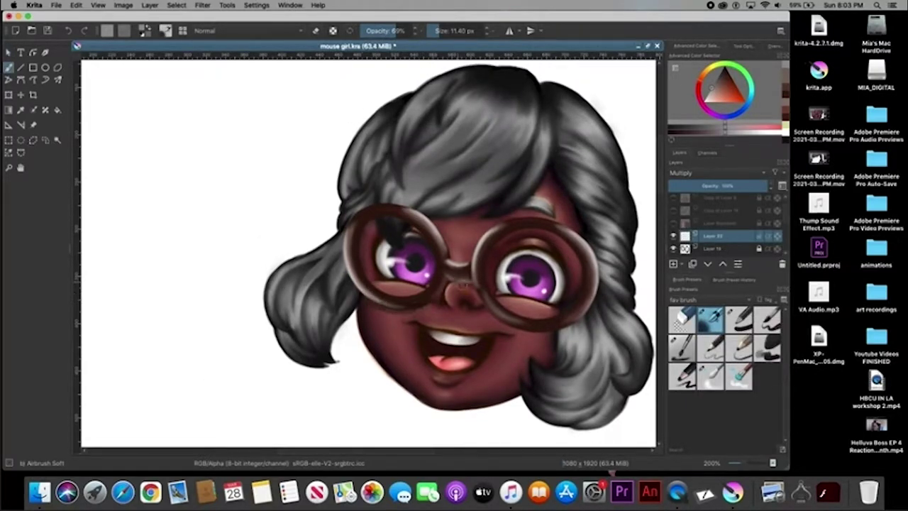
{"action": "left_click_drag", "start_coordinate": [490, 309], "coordinate": [553, 319]}
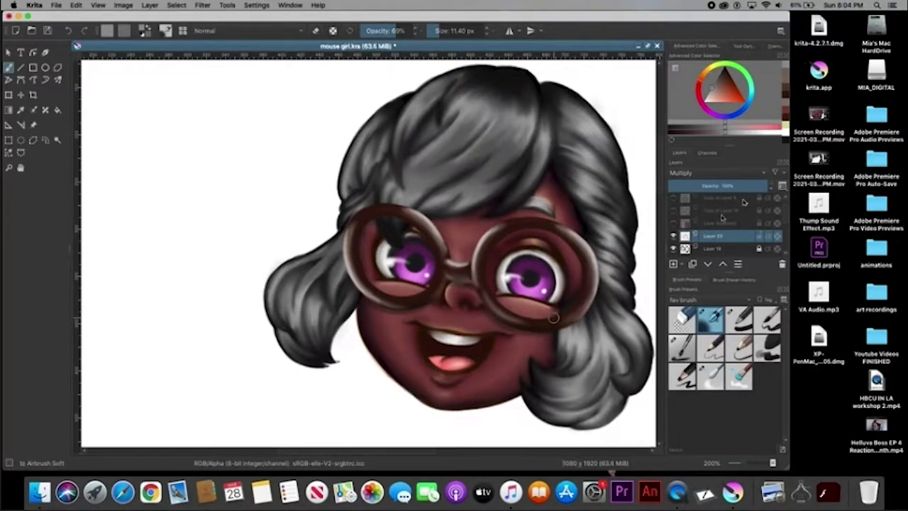
{"action": "scroll", "coordinate": [649, 276], "scroll_direction": "up", "scroll_amount": 2}
Briefly transform the glasses layer, then test and undo a faint airbrush stroke over the glasses
{"action": "left_click", "coordinate": [745, 250]}
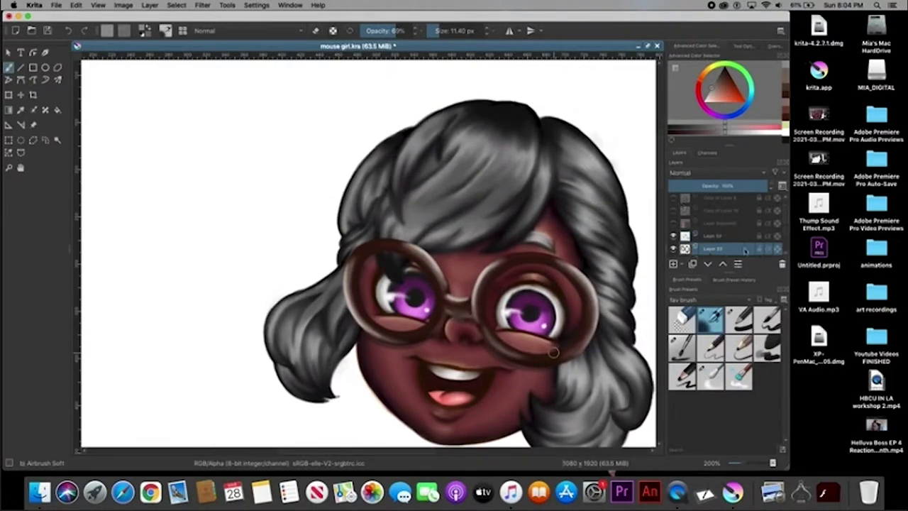
{"action": "key", "text": "ctrl+t"}
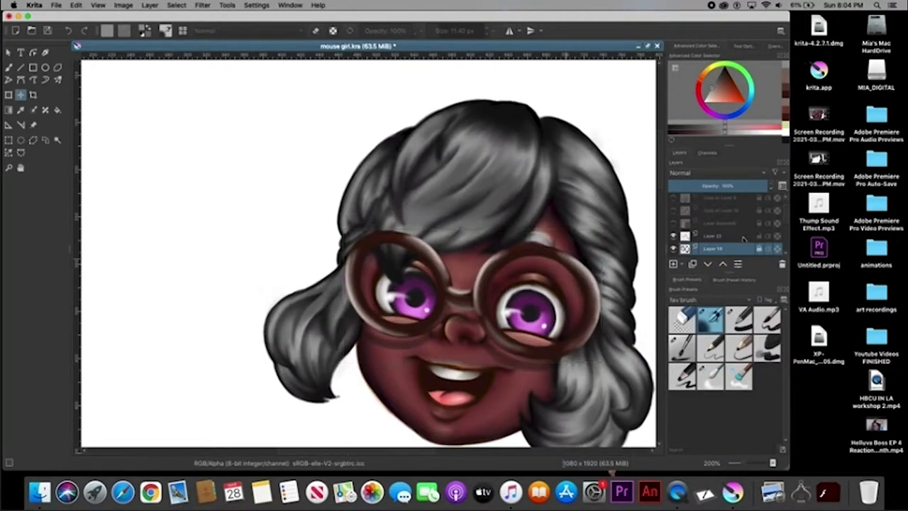
{"action": "left_click", "coordinate": [746, 237]}
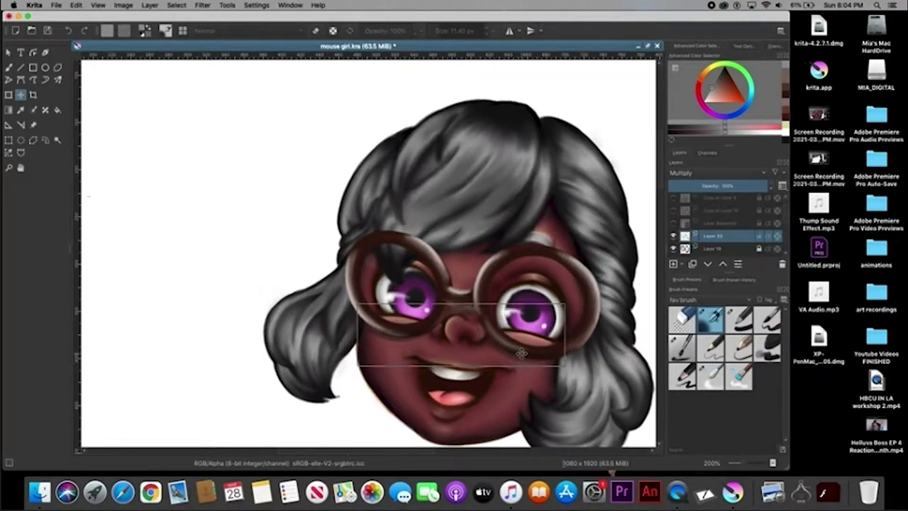
{"action": "key", "text": "b"}
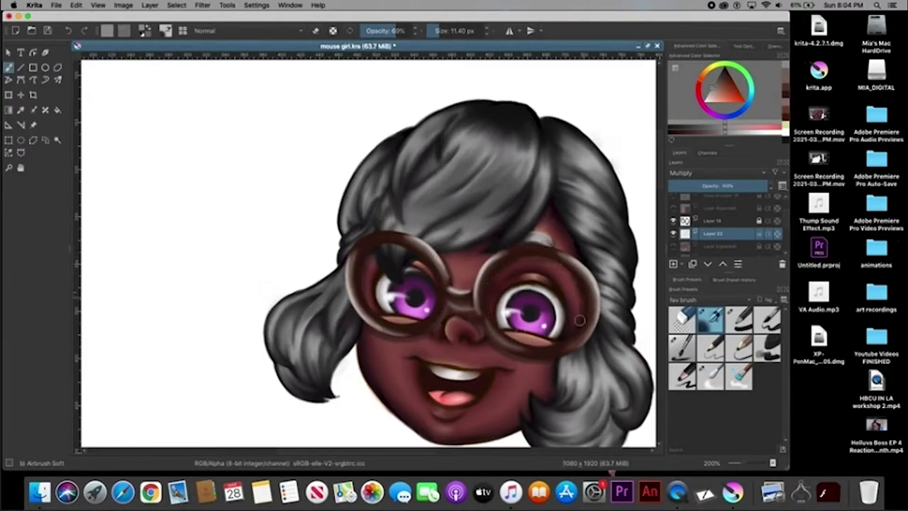
{"action": "key", "text": "e"}
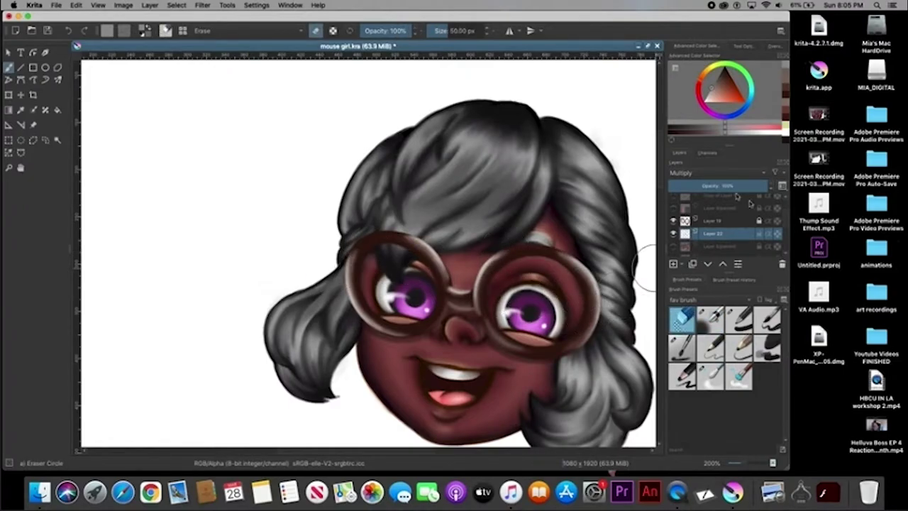
{"action": "left_click", "coordinate": [710, 319]}
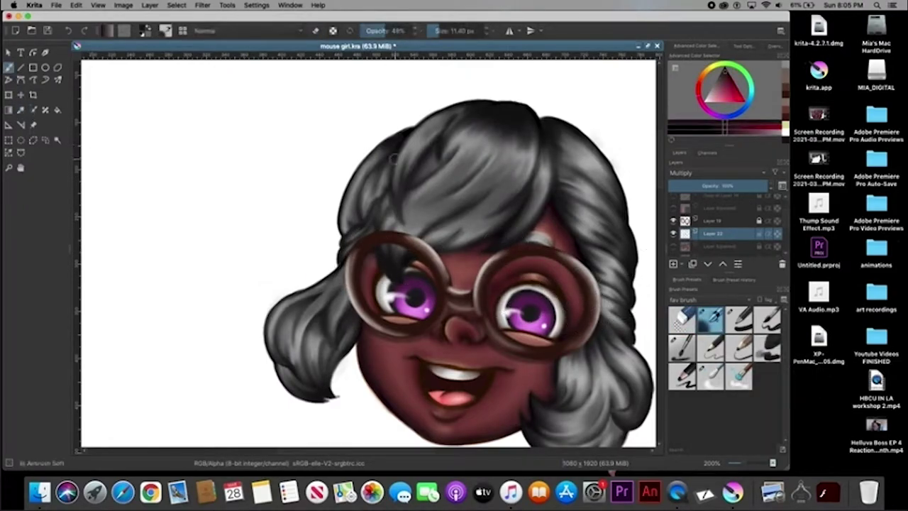
{"action": "left_click_drag", "start_coordinate": [367, 324], "coordinate": [553, 355]}
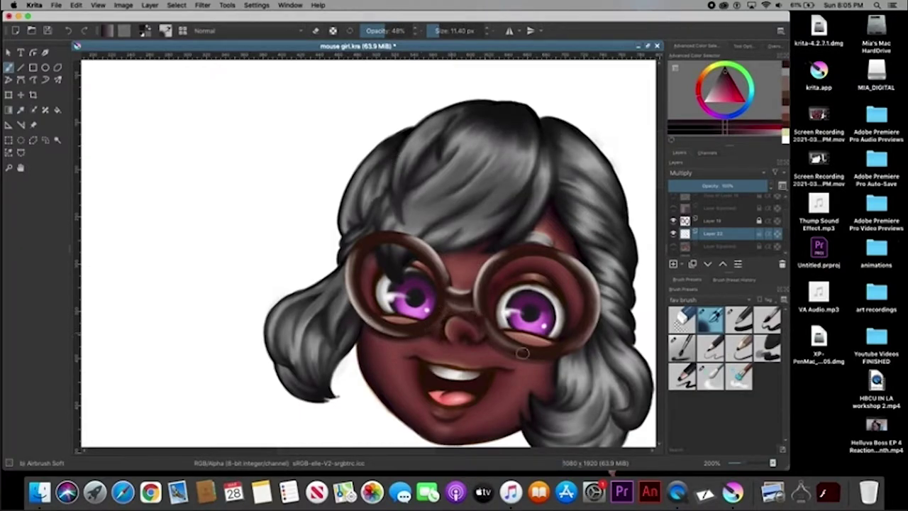
{"action": "key", "text": "ctrl+z"}
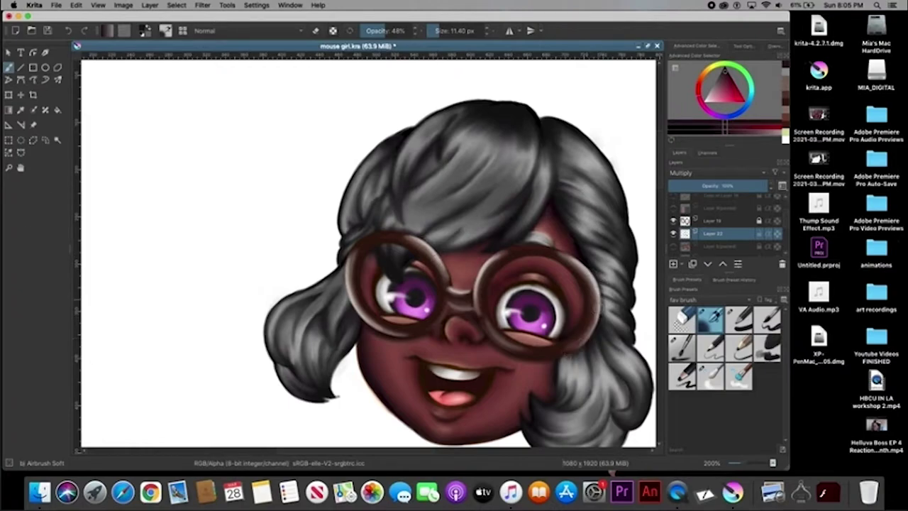
Zoom out to the whole page and save the drawing
{"action": "key", "text": "minus"}
{"action": "key", "text": "minus"}
{"action": "key", "text": "minus"}
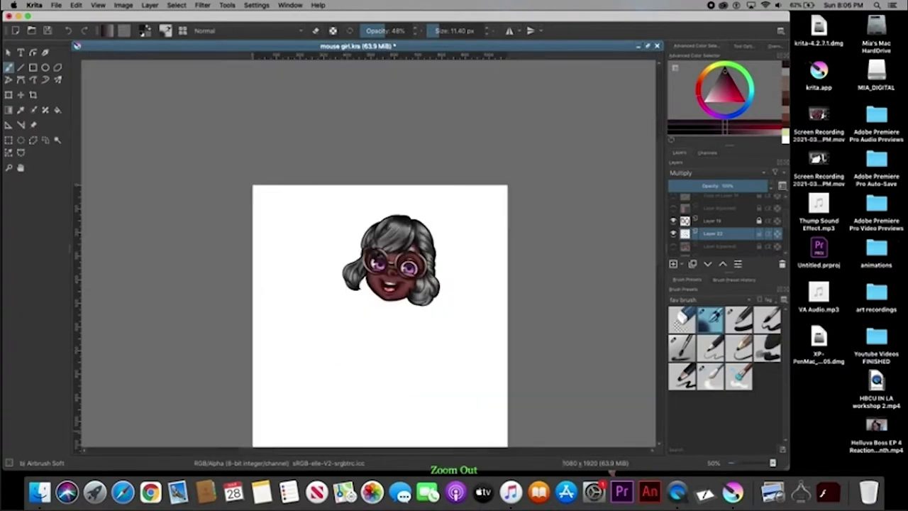
{"action": "key", "text": "minus"}
{"action": "key", "text": "equal"}
{"action": "key", "text": "equal"}
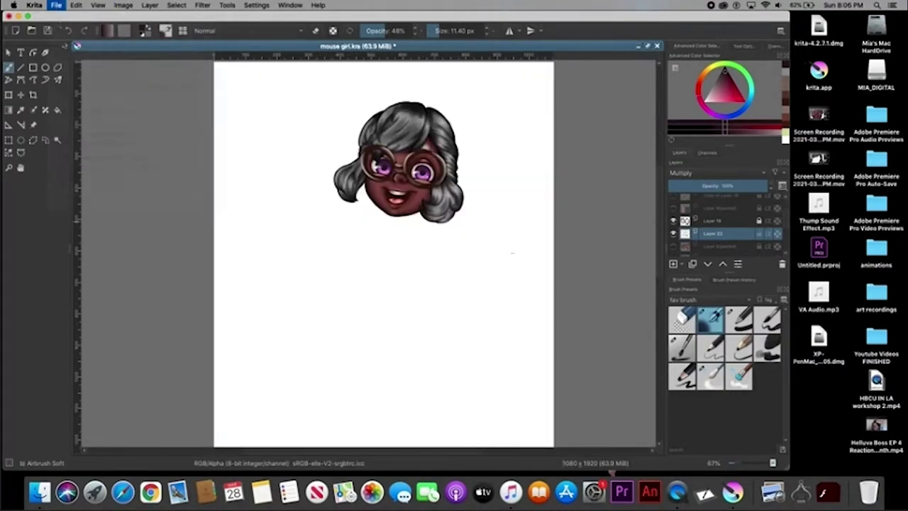
{"action": "left_click", "coordinate": [56, 5]}
{"action": "left_click", "coordinate": [36, 47]}
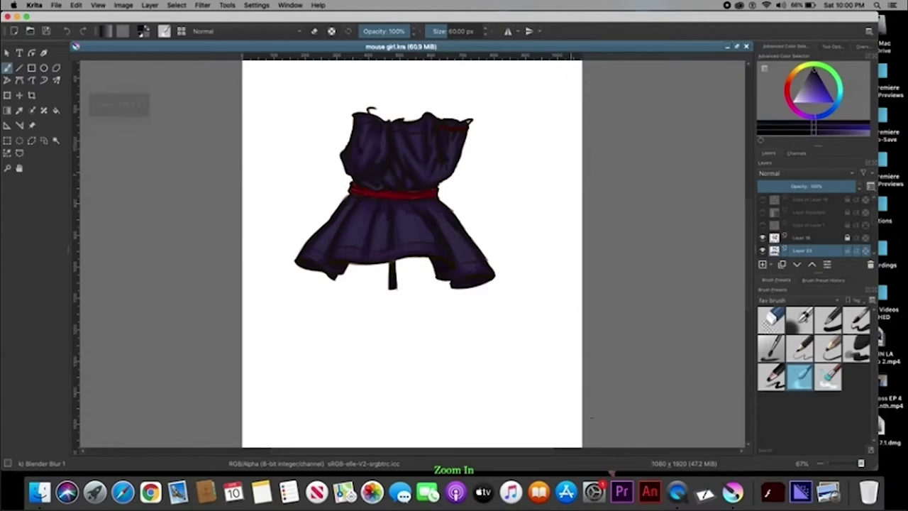
Zoom in and blur-blend the bodice fold shading, including the left-centre fold
{"action": "key", "text": "plus"}
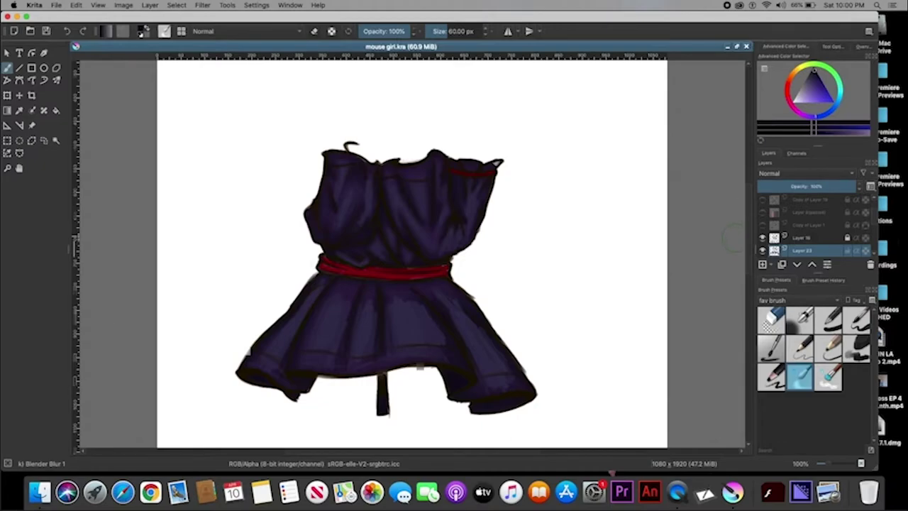
{"action": "key", "text": "plus"}
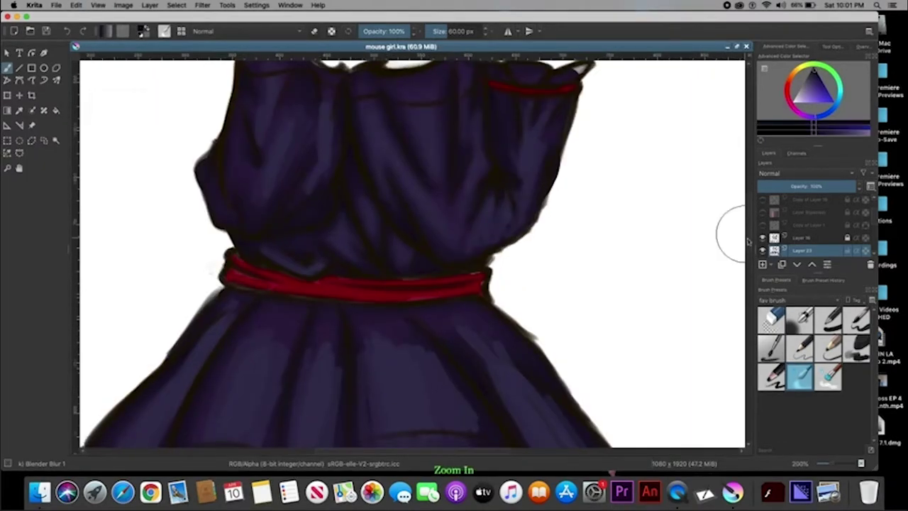
{"action": "scroll", "coordinate": [739, 238], "scroll_direction": "up", "scroll_amount": 3}
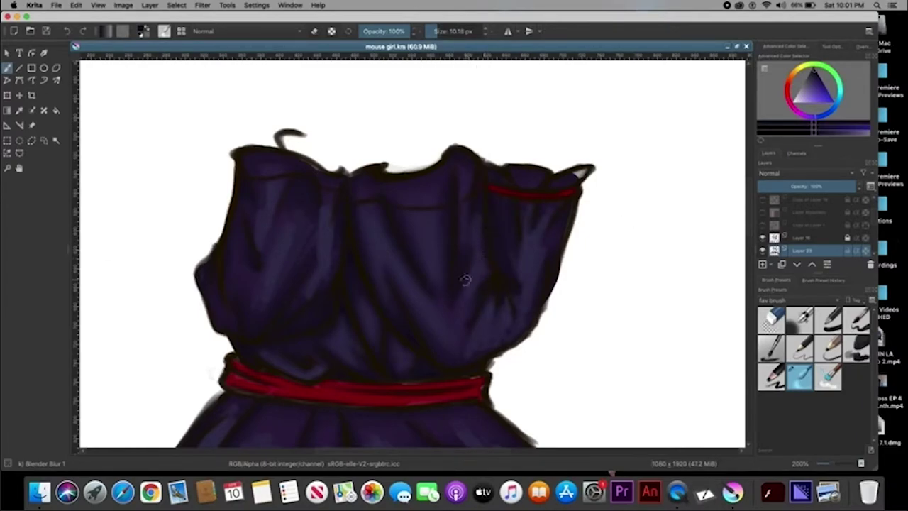
{"action": "left_click_drag", "start_coordinate": [465, 280], "coordinate": [473, 256]}
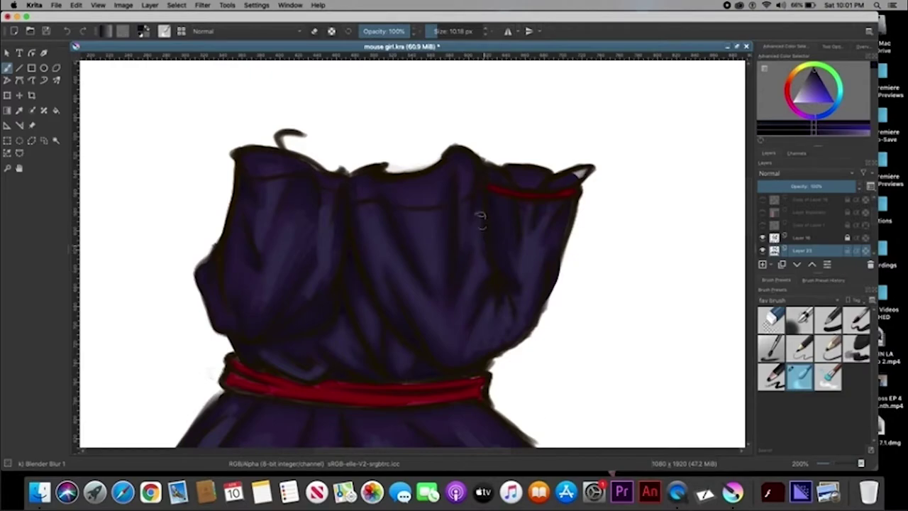
{"action": "mouse_move", "coordinate": [499, 284]}
{"action": "left_mouse_down"}
{"action": "mouse_move", "coordinate": [461, 347]}
{"action": "mouse_move", "coordinate": [496, 290]}
{"action": "mouse_move", "coordinate": [503, 313]}
{"action": "mouse_move", "coordinate": [475, 355]}
{"action": "mouse_move", "coordinate": [464, 331]}
{"action": "mouse_move", "coordinate": [468, 352]}
{"action": "mouse_move", "coordinate": [463, 342]}
{"action": "mouse_move", "coordinate": [491, 288]}
{"action": "mouse_move", "coordinate": [490, 336]}
{"action": "mouse_move", "coordinate": [492, 314]}
{"action": "mouse_move", "coordinate": [503, 335]}
{"action": "mouse_move", "coordinate": [511, 324]}
{"action": "mouse_move", "coordinate": [516, 309]}
{"action": "mouse_move", "coordinate": [506, 298]}
{"action": "mouse_move", "coordinate": [527, 298]}
{"action": "mouse_move", "coordinate": [500, 264]}
{"action": "mouse_move", "coordinate": [531, 312]}
{"action": "mouse_move", "coordinate": [544, 235]}
{"action": "mouse_move", "coordinate": [514, 265]}
{"action": "mouse_move", "coordinate": [517, 278]}
{"action": "mouse_move", "coordinate": [505, 235]}
{"action": "mouse_move", "coordinate": [528, 208]}
{"action": "mouse_move", "coordinate": [527, 230]}
{"action": "mouse_move", "coordinate": [543, 217]}
{"action": "mouse_move", "coordinate": [540, 241]}
{"action": "mouse_move", "coordinate": [560, 204]}
{"action": "mouse_move", "coordinate": [529, 236]}
{"action": "left_mouse_up"}
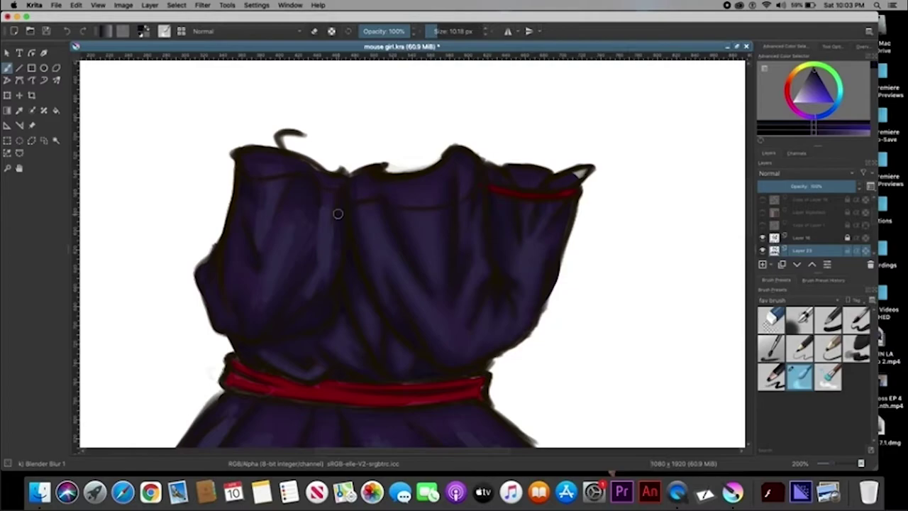
{"action": "mouse_move", "coordinate": [338, 213]}
{"action": "left_mouse_down"}
{"action": "mouse_move", "coordinate": [316, 209]}
{"action": "mouse_move", "coordinate": [329, 228]}
{"action": "mouse_move", "coordinate": [326, 276]}
{"action": "mouse_move", "coordinate": [305, 294]}
{"action": "mouse_move", "coordinate": [317, 240]}
{"action": "mouse_move", "coordinate": [248, 221]}
{"action": "mouse_move", "coordinate": [272, 211]}
{"action": "mouse_move", "coordinate": [254, 198]}
{"action": "mouse_move", "coordinate": [270, 170]}
{"action": "mouse_move", "coordinate": [284, 189]}
{"action": "mouse_move", "coordinate": [284, 166]}
{"action": "mouse_move", "coordinate": [286, 201]}
{"action": "mouse_move", "coordinate": [255, 197]}
{"action": "mouse_move", "coordinate": [245, 170]}
{"action": "mouse_move", "coordinate": [268, 235]}
{"action": "mouse_move", "coordinate": [253, 310]}
{"action": "mouse_move", "coordinate": [288, 282]}
{"action": "mouse_move", "coordinate": [276, 269]}
{"action": "mouse_move", "coordinate": [305, 204]}
{"action": "left_mouse_up"}
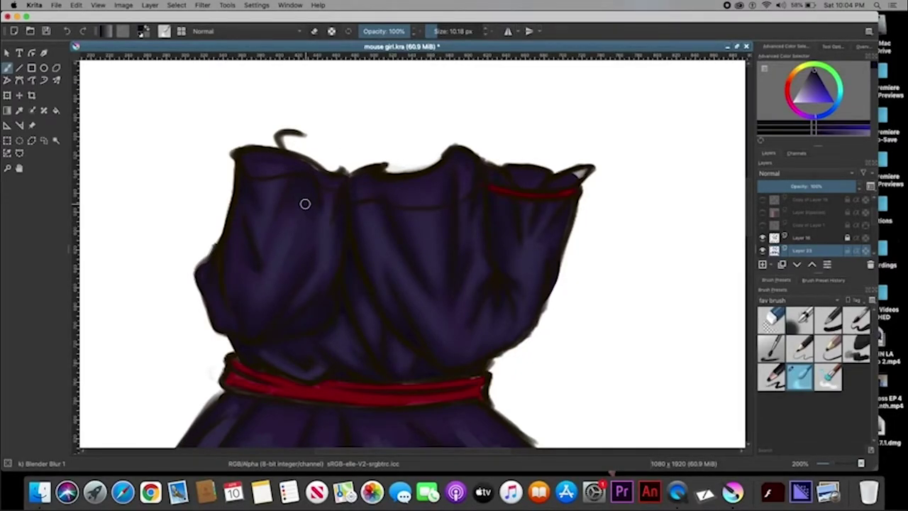
{"action": "mouse_move", "coordinate": [305, 204]}
{"action": "left_mouse_down"}
{"action": "mouse_move", "coordinate": [272, 291]}
{"action": "mouse_move", "coordinate": [301, 218]}
{"action": "mouse_move", "coordinate": [294, 255]}
{"action": "mouse_move", "coordinate": [272, 280]}
{"action": "mouse_move", "coordinate": [279, 253]}
{"action": "mouse_move", "coordinate": [319, 243]}
{"action": "mouse_move", "coordinate": [308, 207]}
{"action": "mouse_move", "coordinate": [327, 227]}
{"action": "mouse_move", "coordinate": [318, 229]}
{"action": "left_mouse_up"}
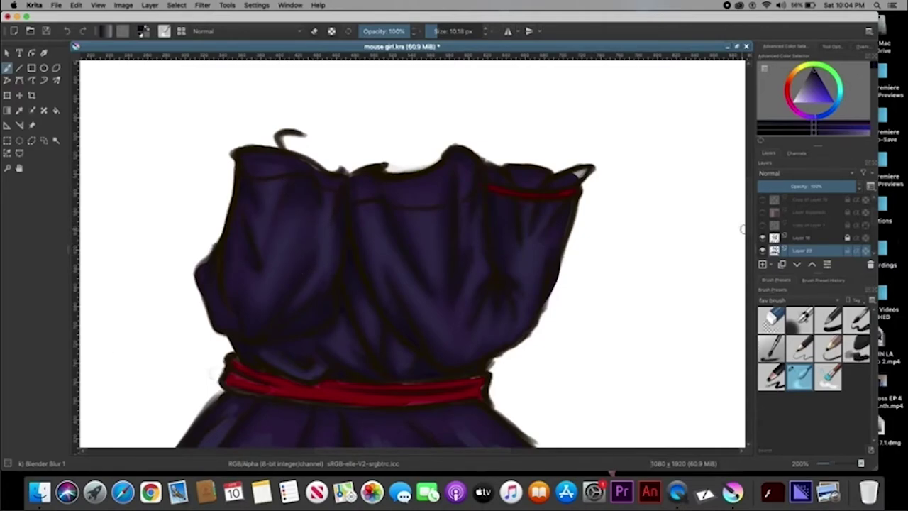
{"action": "scroll", "coordinate": [741, 111], "scroll_direction": "down", "scroll_amount": 5}
Enlarge the Blender Blur brush and soften the folds on the right side of the skirt
{"action": "scroll", "coordinate": [741, 112], "scroll_direction": "down", "scroll_amount": 4}
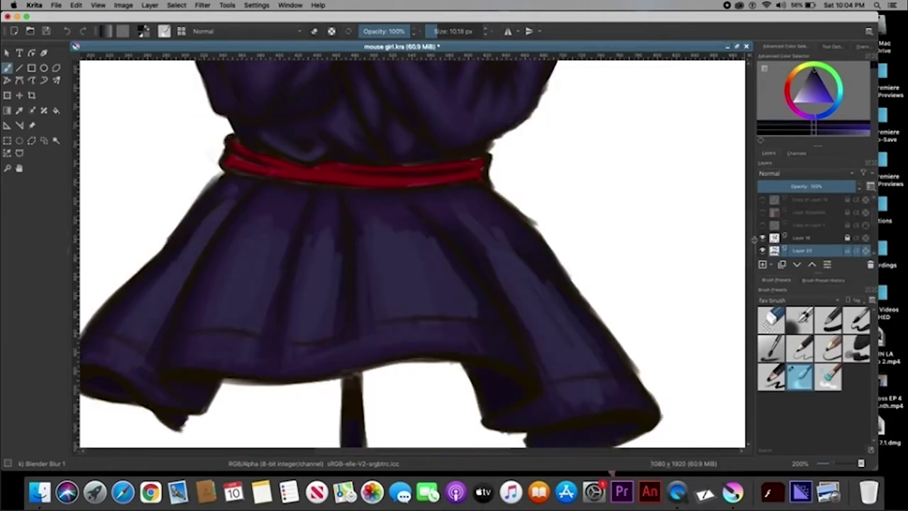
{"action": "key", "text": "bracketright"}
{"action": "key", "text": "bracketright"}
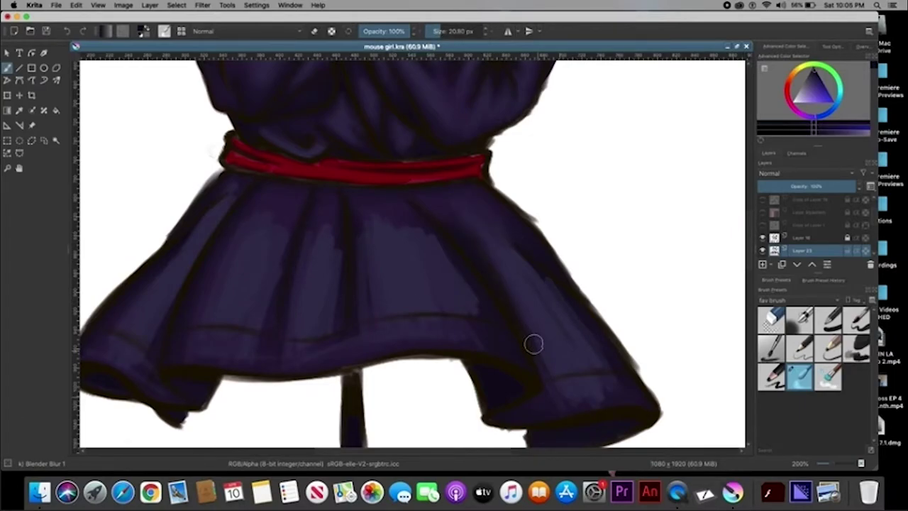
{"action": "left_click_drag", "start_coordinate": [533, 344], "coordinate": [566, 395]}
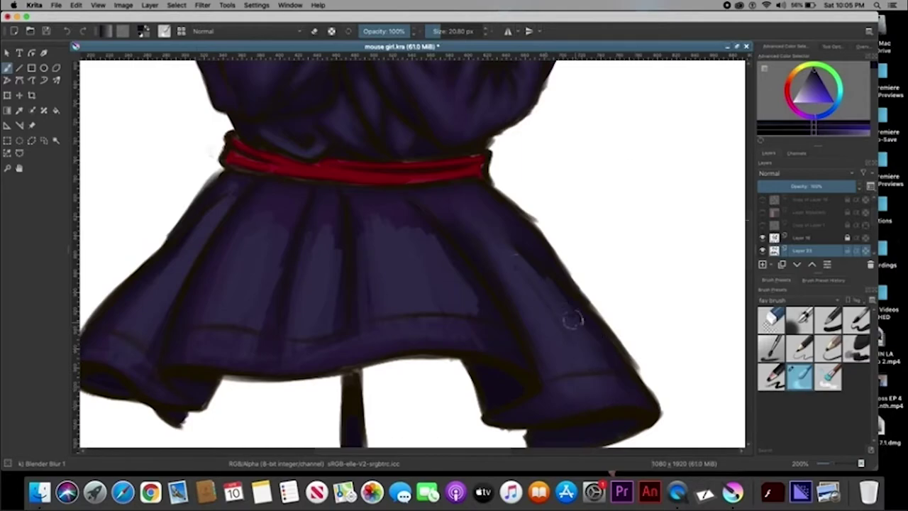
{"action": "left_click_drag", "start_coordinate": [572, 320], "coordinate": [480, 262]}
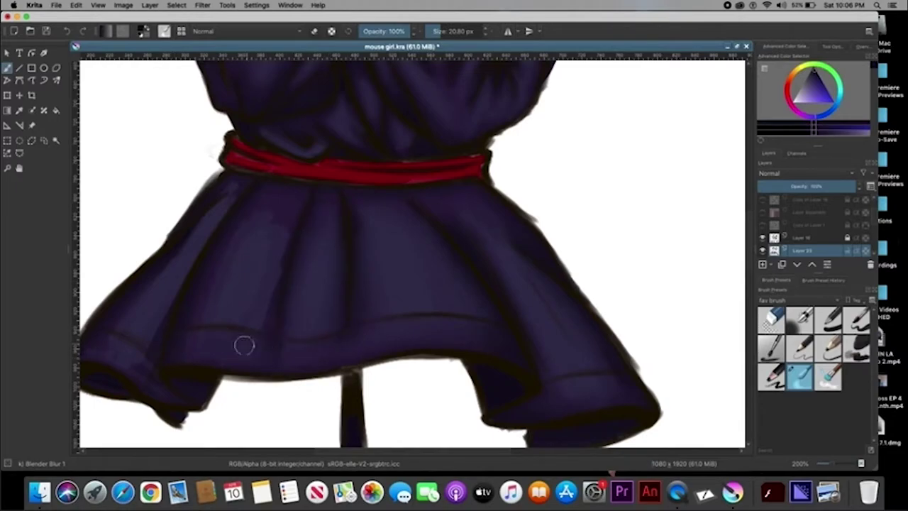
{"action": "scroll", "coordinate": [234, 291], "scroll_direction": "left", "scroll_amount": 3}
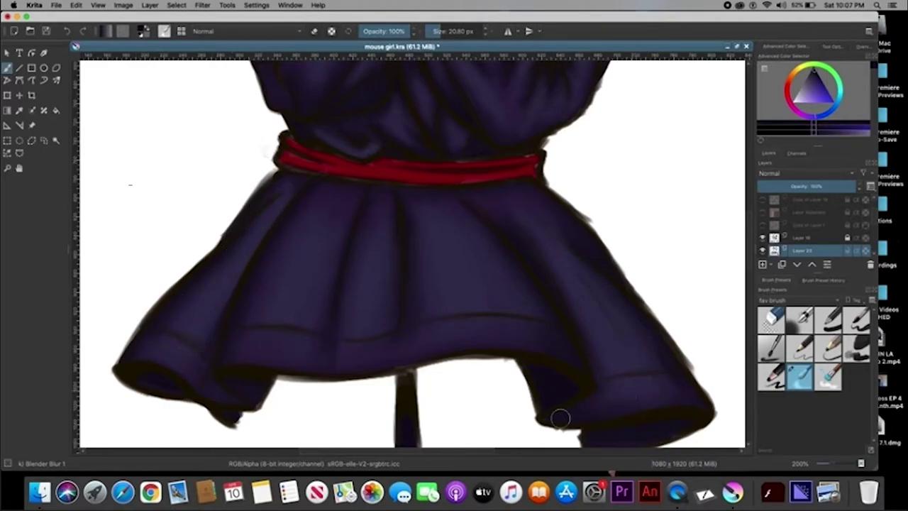
{"action": "scroll", "coordinate": [738, 199], "scroll_direction": "up", "scroll_amount": 5}
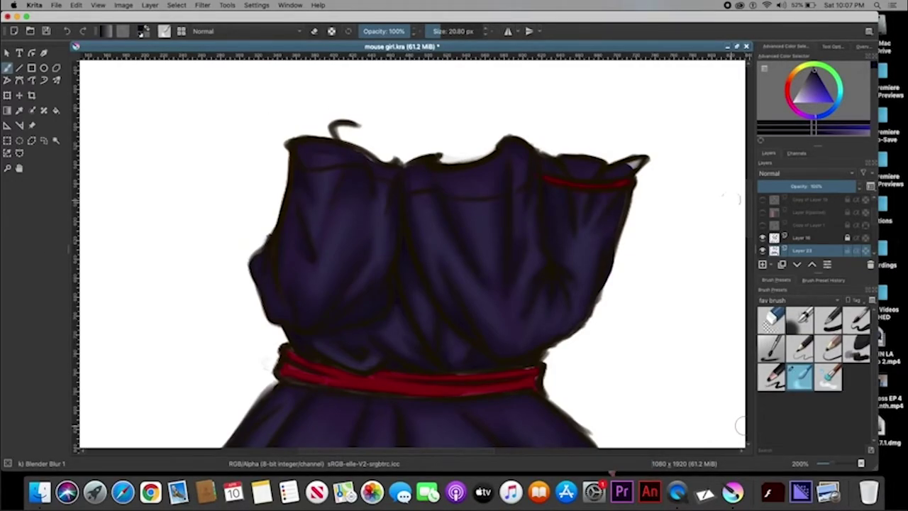
Save the drawing and merge the dress layer into the layer below
{"action": "left_click", "coordinate": [57, 5]}
{"action": "left_click", "coordinate": [84, 64]}
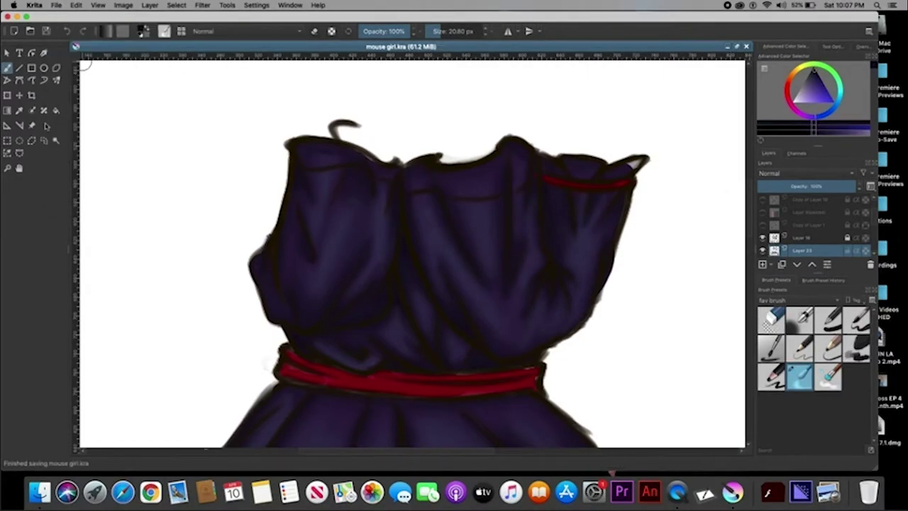
{"action": "left_click", "coordinate": [150, 5]}
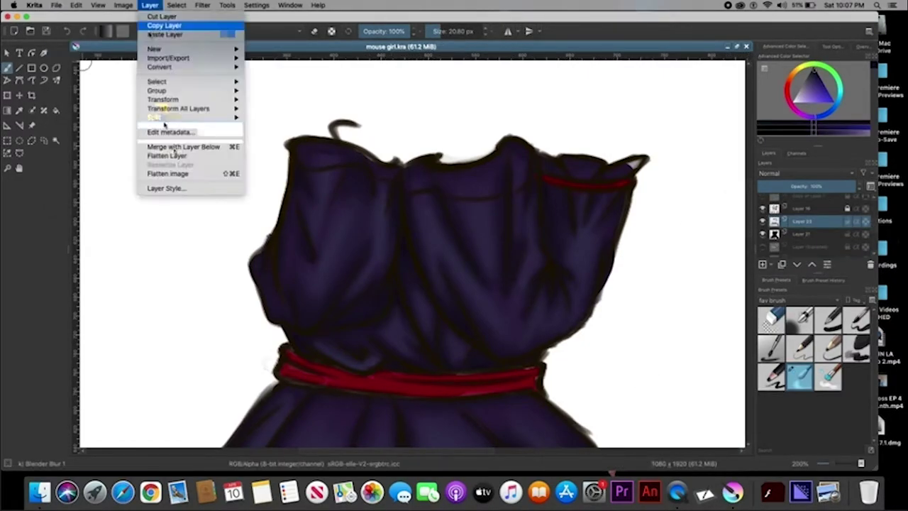
{"action": "left_click", "coordinate": [168, 171]}
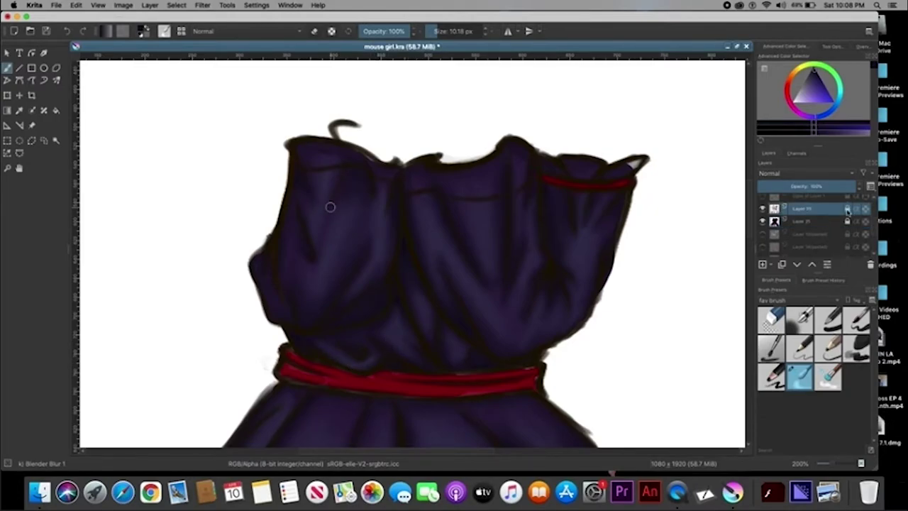
Reselect Layer 21 in the Layers docker
{"action": "scroll", "coordinate": [531, 257], "scroll_direction": "up", "scroll_amount": 5}
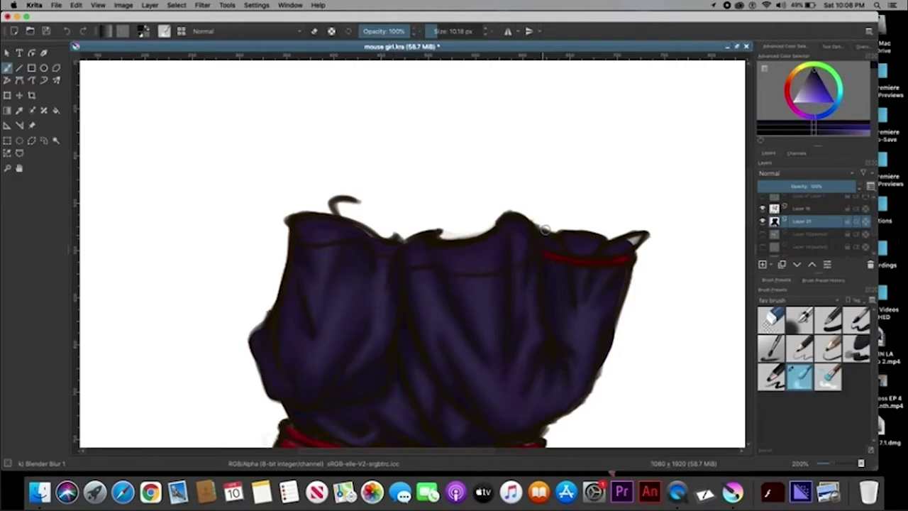
{"action": "scroll", "coordinate": [638, 241], "scroll_direction": "down", "scroll_amount": 10}
{"action": "scroll", "coordinate": [710, 185], "scroll_direction": "up", "scroll_amount": 5}
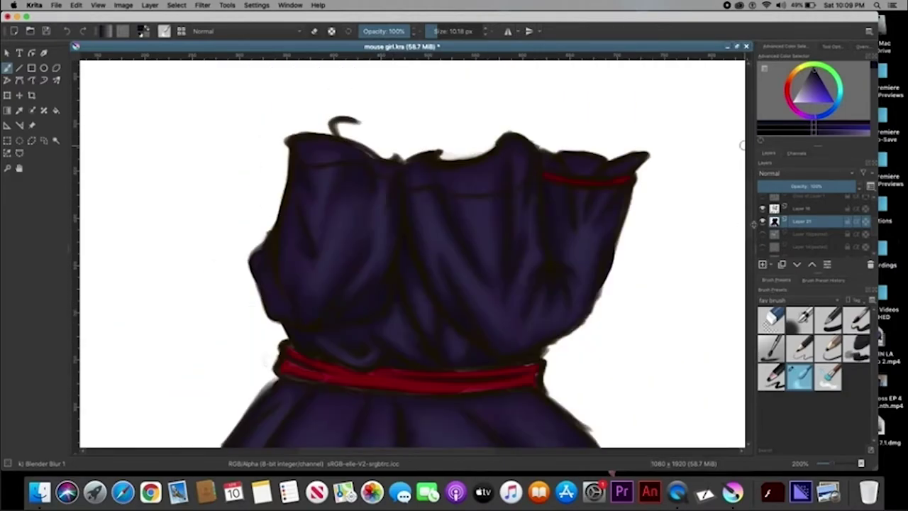
{"action": "left_click", "coordinate": [795, 208]}
{"action": "left_click", "coordinate": [795, 221]}
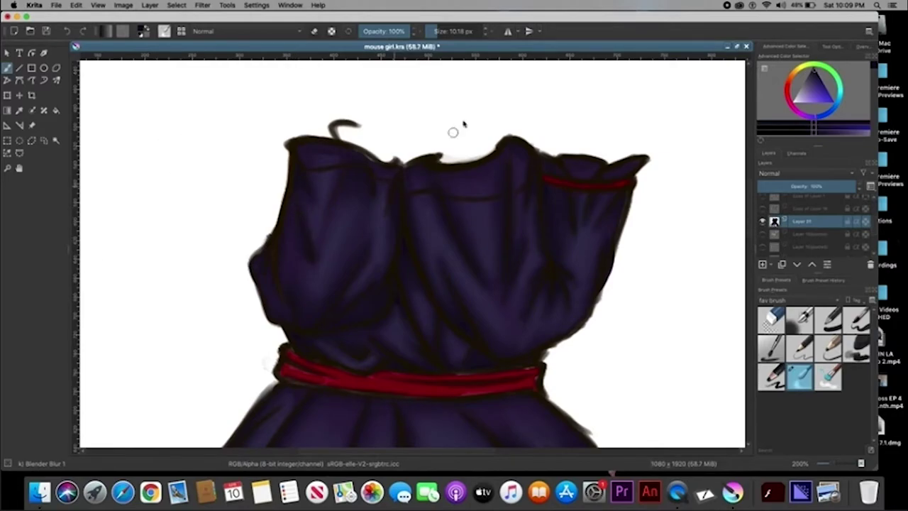
Shrink the brush to keep blending the bodice shading
{"action": "key", "text": "bracketleft"}
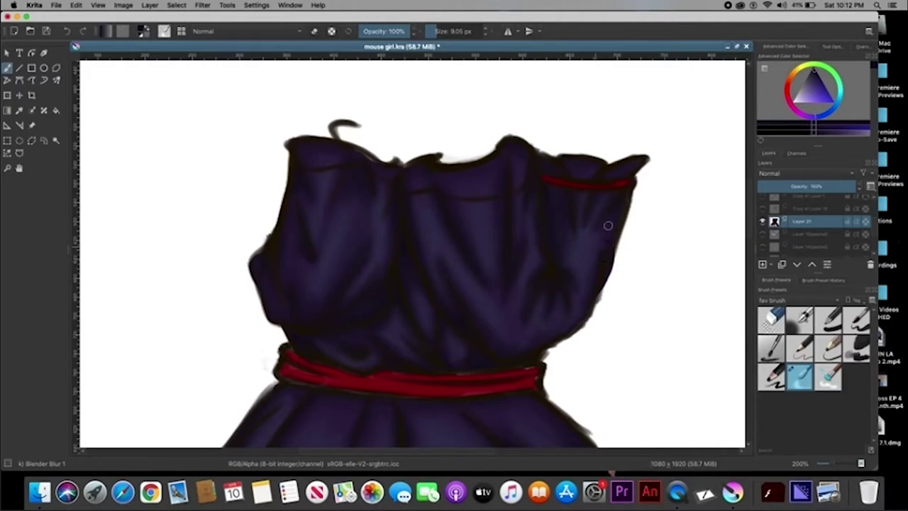
Adjust the brush size for working on the navy skirt
{"action": "scroll", "coordinate": [729, 273], "scroll_direction": "down", "scroll_amount": 5}
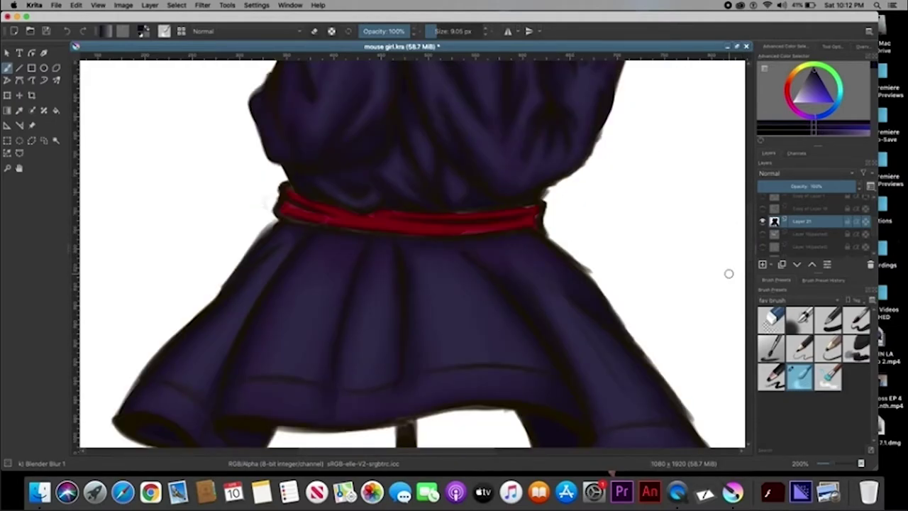
{"action": "left_click_drag", "start_coordinate": [503, 85], "coordinate": [563, 314]}
{"action": "scroll", "coordinate": [651, 344], "scroll_direction": "down", "scroll_amount": 5}
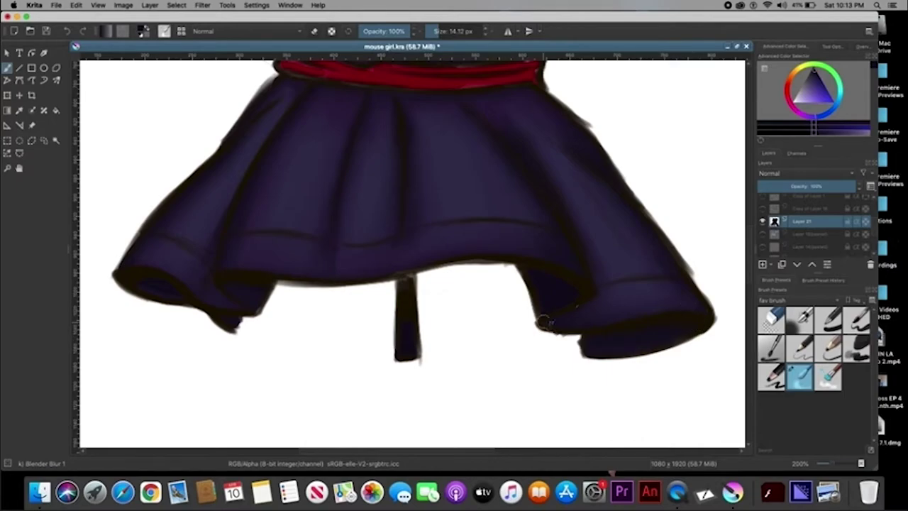
{"action": "scroll", "coordinate": [588, 290], "scroll_direction": "up", "scroll_amount": 1}
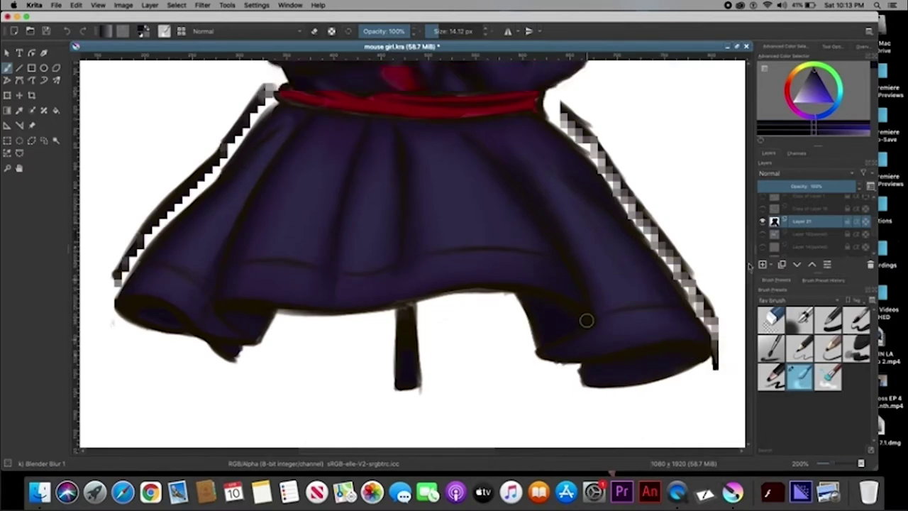
{"action": "scroll", "coordinate": [587, 321], "scroll_direction": "up", "scroll_amount": 3}
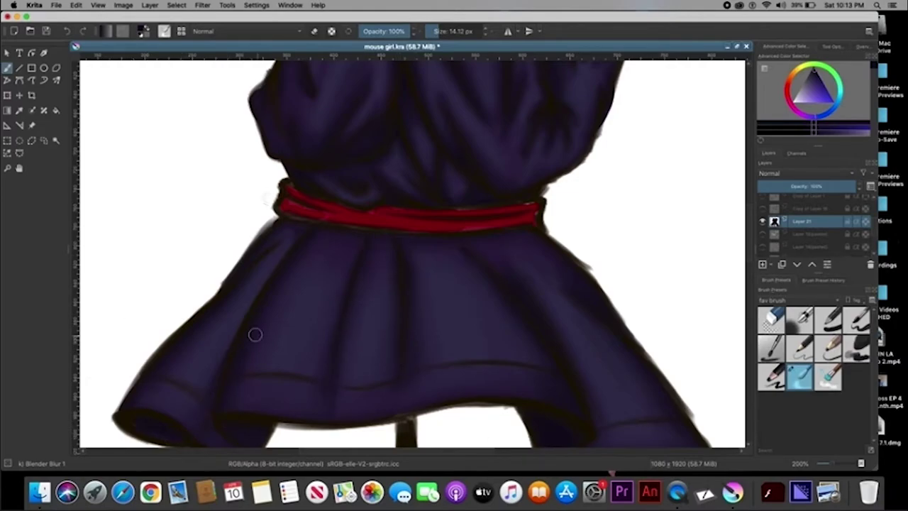
{"action": "scroll", "coordinate": [213, 395], "scroll_direction": "down", "scroll_amount": 3}
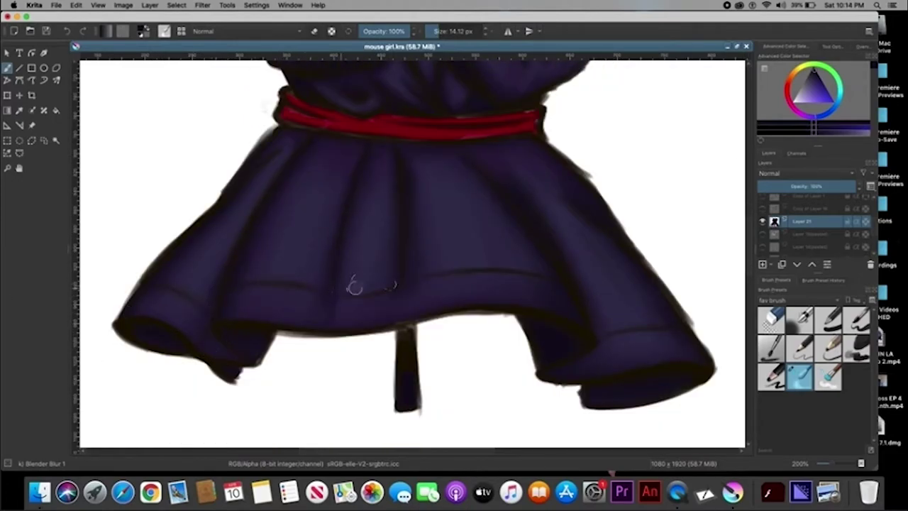
{"action": "key", "text": "bracketleft"}
{"action": "key", "text": "bracketleft"}
{"action": "key", "text": "bracketleft"}
{"action": "left_click", "coordinate": [430, 32]}
{"action": "scroll", "coordinate": [568, 320], "scroll_direction": "up", "scroll_amount": 3}
{"action": "key", "text": "bracketleft"}
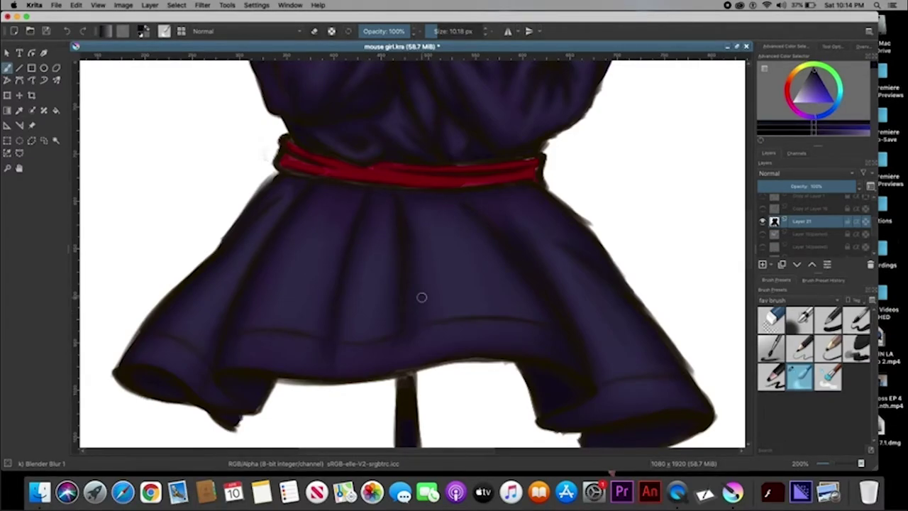
Darken the skirt's bottom hem with the Bristles hairy brush at about 7 px, then save
{"action": "key", "text": "slash"}
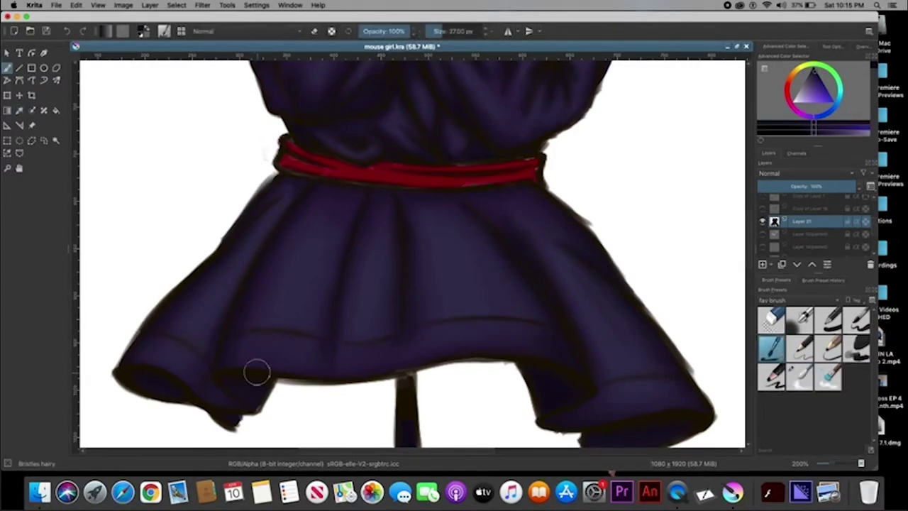
{"action": "key", "text": "bracketleft"}
{"action": "key", "text": "bracketleft"}
{"action": "key", "text": "bracketleft"}
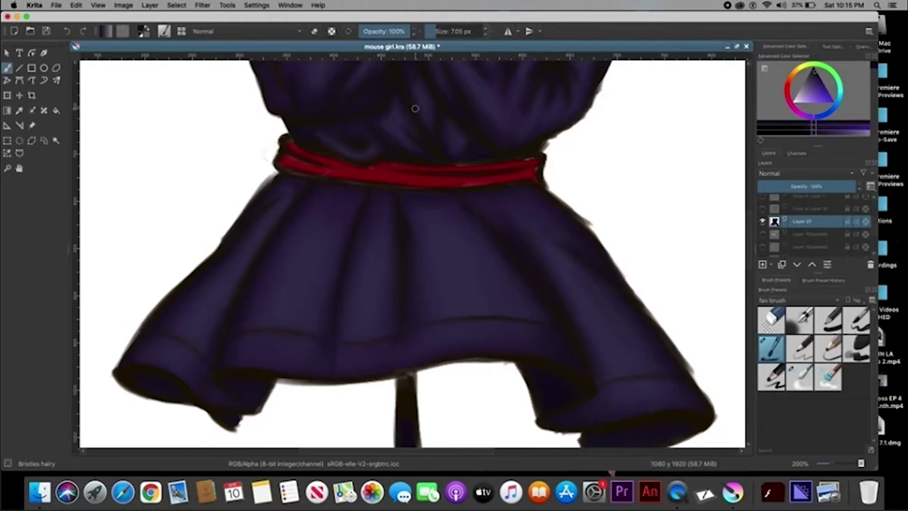
{"action": "left_click_drag", "start_coordinate": [280, 384], "coordinate": [394, 377]}
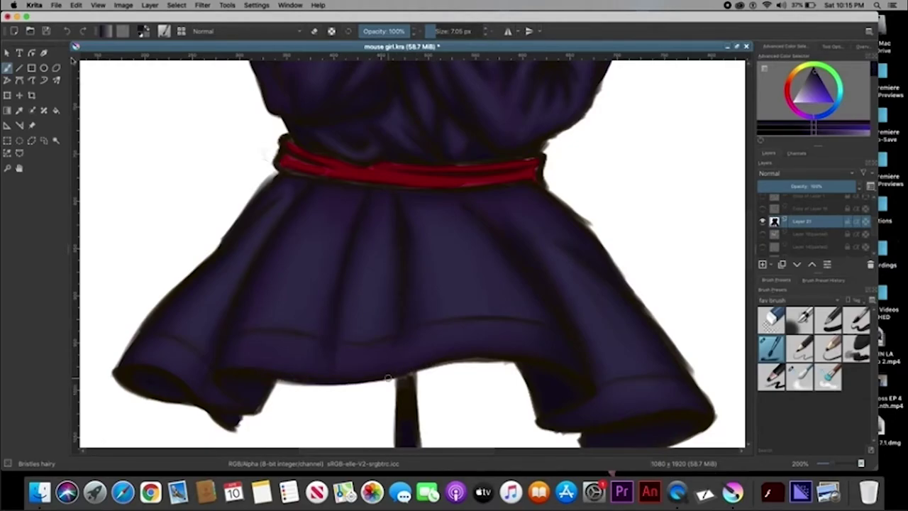
{"action": "key", "text": "ctrl+s"}
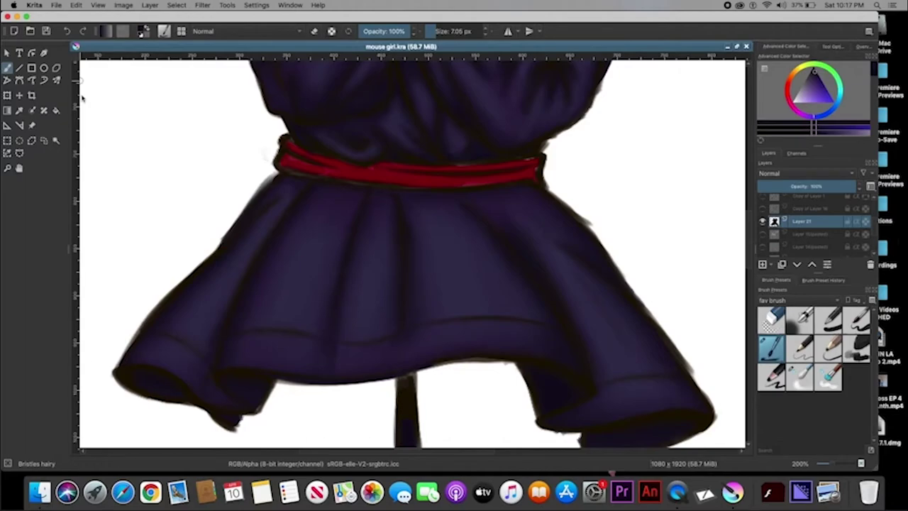
Shade the skirt's right and left edges with darker strokes
{"action": "mouse_move", "coordinate": [585, 213]}
{"action": "left_mouse_down"}
{"action": "mouse_move", "coordinate": [626, 299]}
{"action": "mouse_move", "coordinate": [713, 418]}
{"action": "left_mouse_up"}
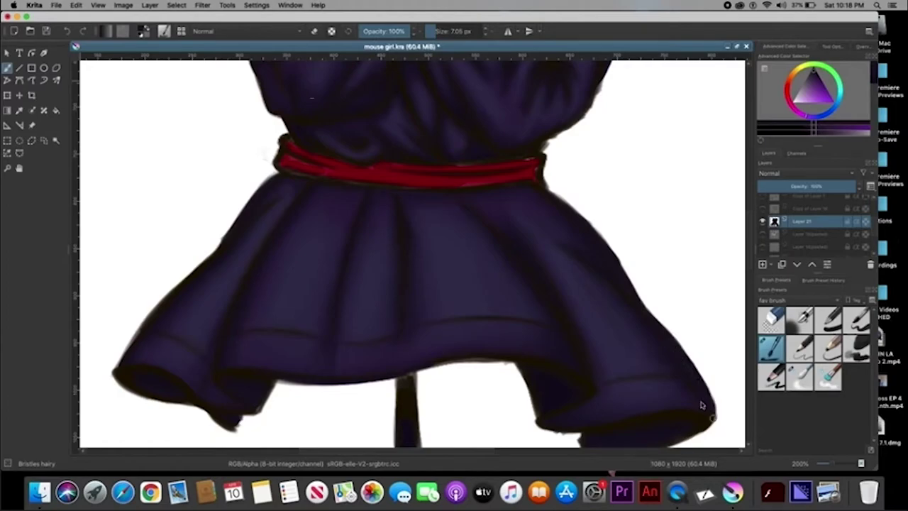
{"action": "left_click_drag", "start_coordinate": [146, 325], "coordinate": [116, 372]}
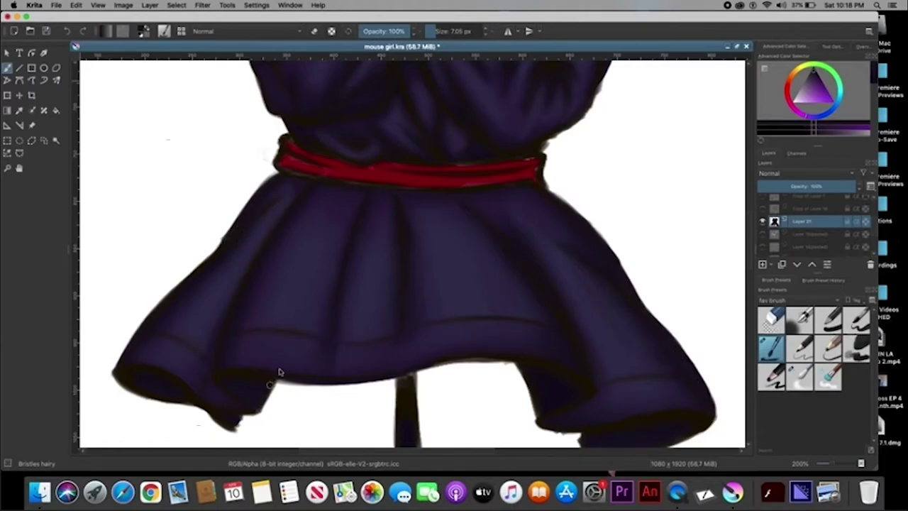
{"action": "scroll", "coordinate": [410, 406], "scroll_direction": "down", "scroll_amount": 5}
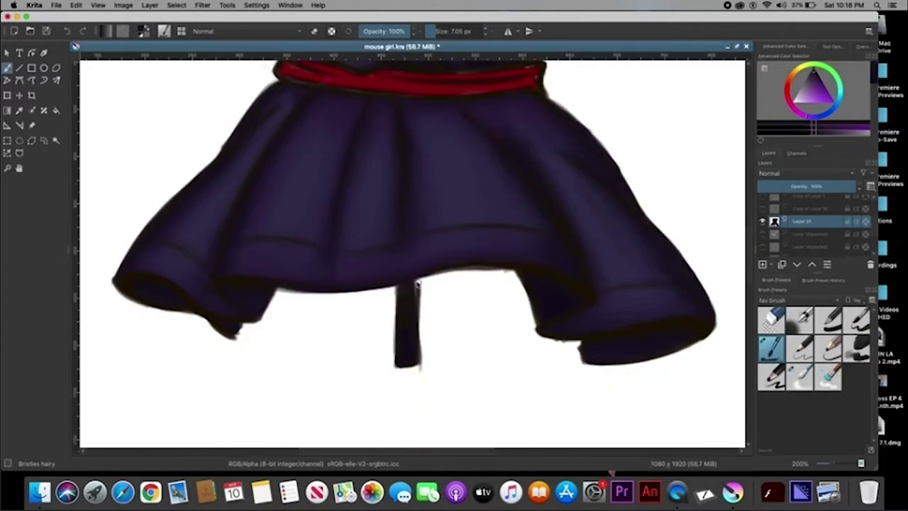
{"action": "scroll", "coordinate": [731, 251], "scroll_direction": "up", "scroll_amount": 4}
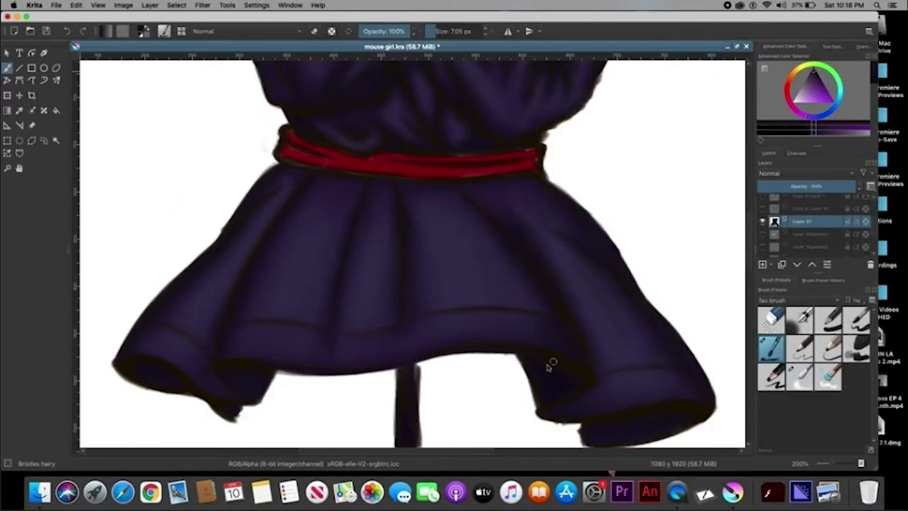
{"action": "scroll", "coordinate": [547, 365], "scroll_direction": "up", "scroll_amount": 12}
Darken the red belt's top edge, sample its red, and choose a dark orange-brown colour
{"action": "scroll", "coordinate": [747, 218], "scroll_direction": "up", "scroll_amount": 1}
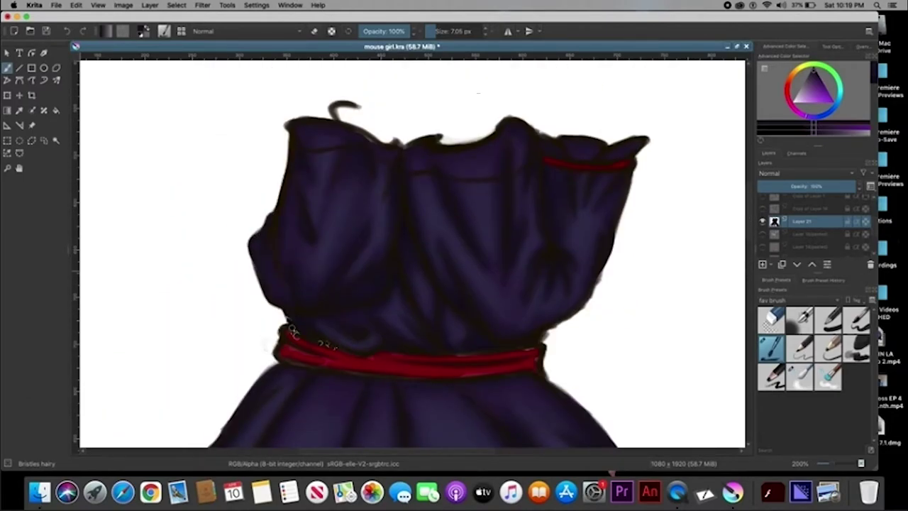
{"action": "mouse_move", "coordinate": [290, 330]}
{"action": "left_mouse_down"}
{"action": "mouse_move", "coordinate": [334, 348]}
{"action": "mouse_move", "coordinate": [486, 355]}
{"action": "mouse_move", "coordinate": [535, 340]}
{"action": "mouse_move", "coordinate": [592, 284]}
{"action": "mouse_move", "coordinate": [608, 250]}
{"action": "left_mouse_up"}
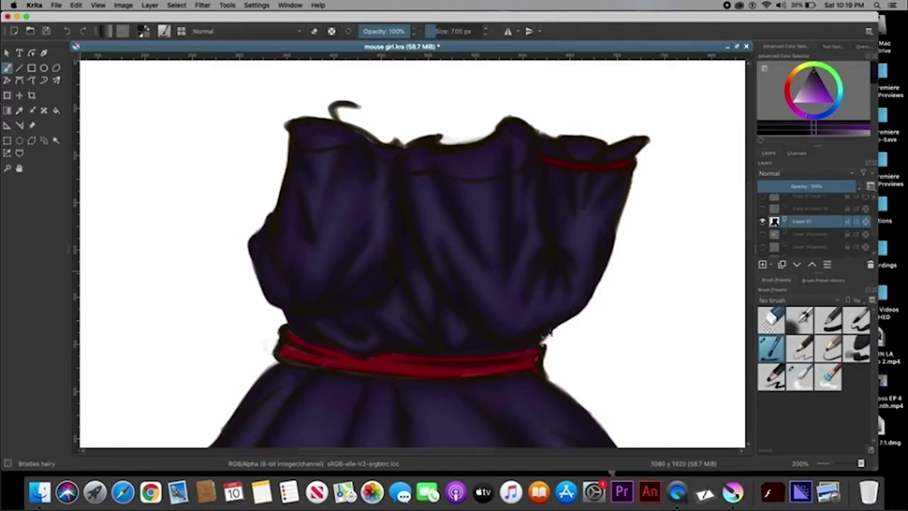
{"action": "key", "text": "p"}
{"action": "left_click", "coordinate": [509, 348]}
{"action": "key", "text": "b"}
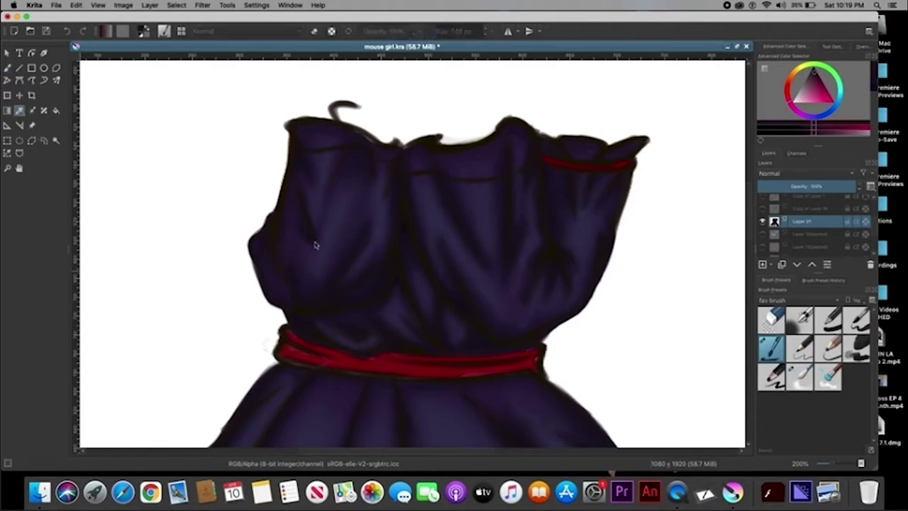
{"action": "left_click", "coordinate": [410, 322], "text": "ctrl"}
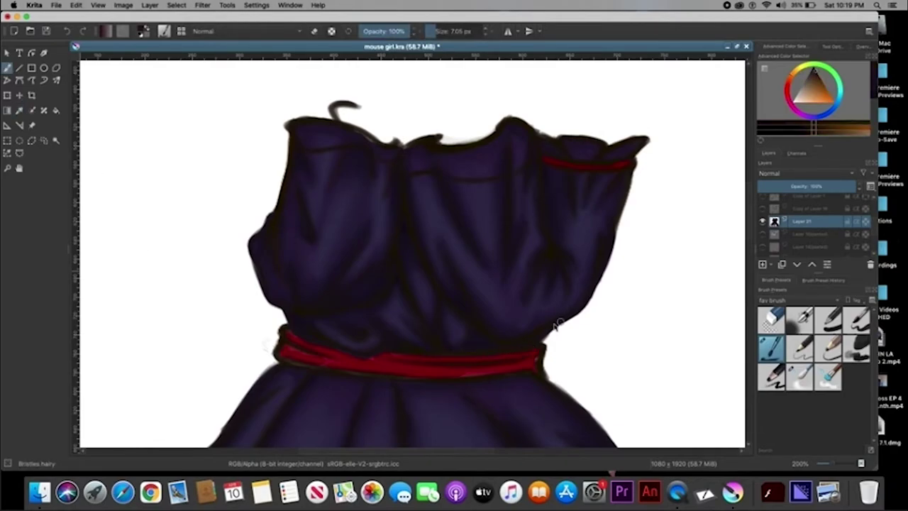
Smooth the belt's surface and right end with Blender Blur 1 at 100% opacity
{"action": "key", "text": "slash"}
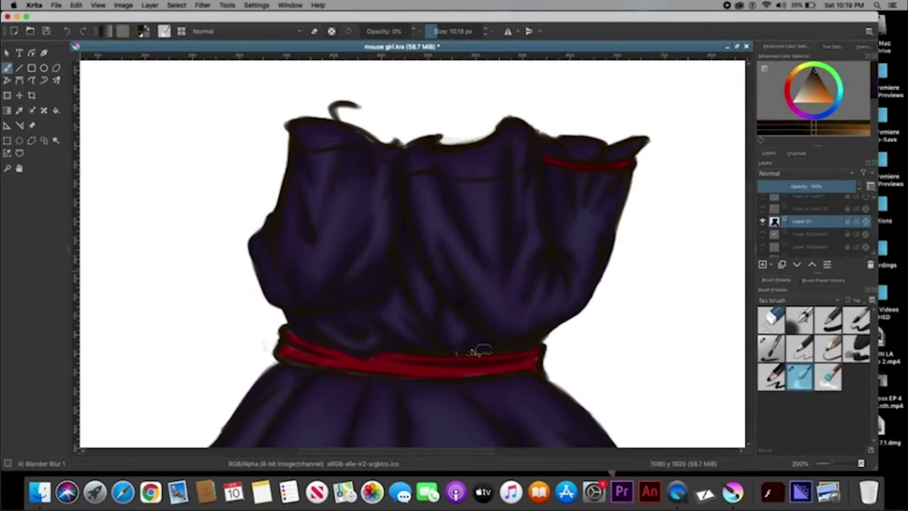
{"action": "left_click", "coordinate": [406, 31]}
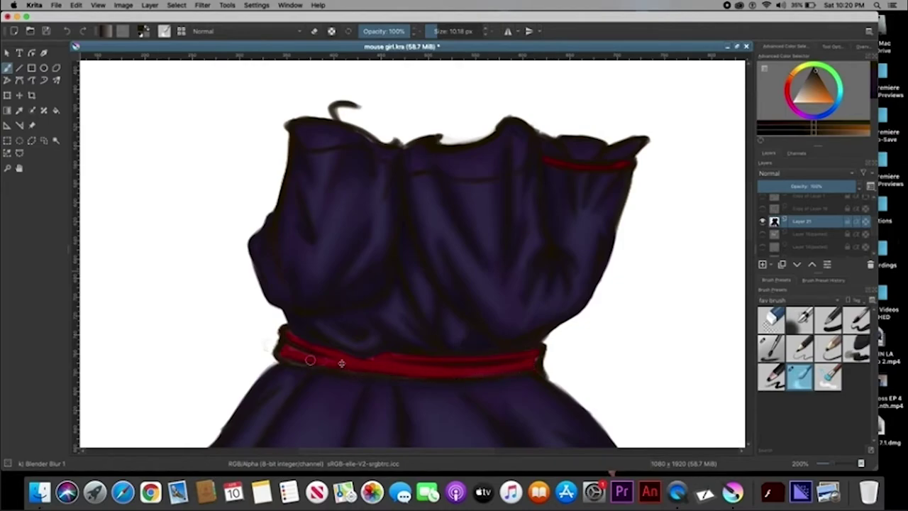
{"action": "left_click_drag", "start_coordinate": [335, 365], "coordinate": [465, 372]}
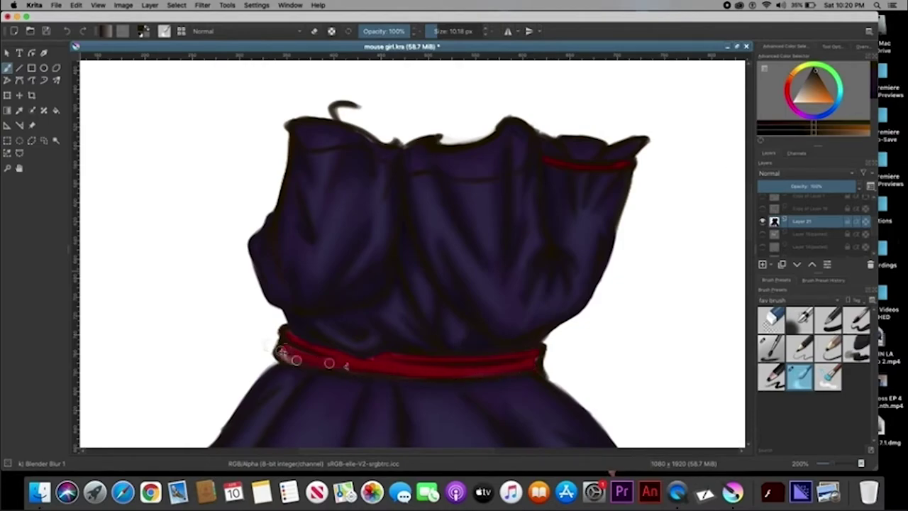
{"action": "key", "text": "bracketleft"}
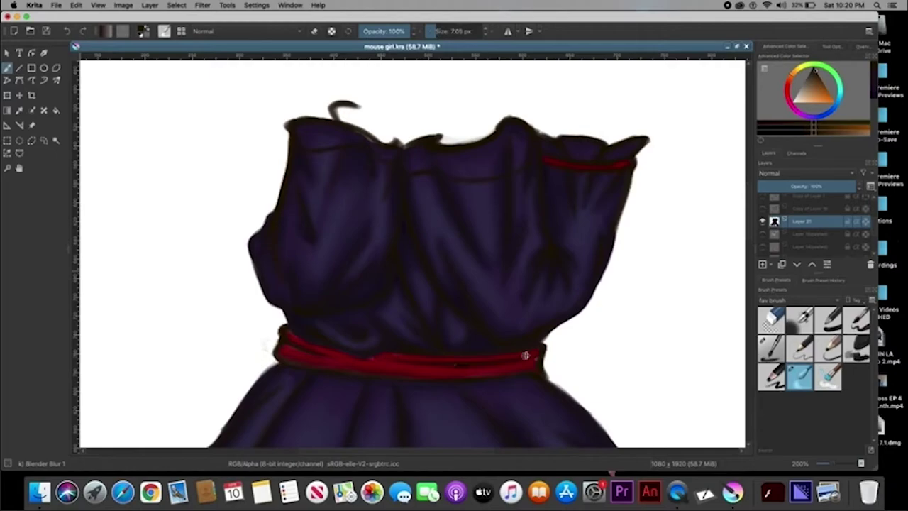
{"action": "left_click_drag", "start_coordinate": [523, 357], "coordinate": [535, 366]}
{"action": "key", "text": "slash"}
Paint over the belt's left end in picked red and blur it smooth with Blender Blur 1
{"action": "left_click", "coordinate": [309, 362], "text": "ctrl"}
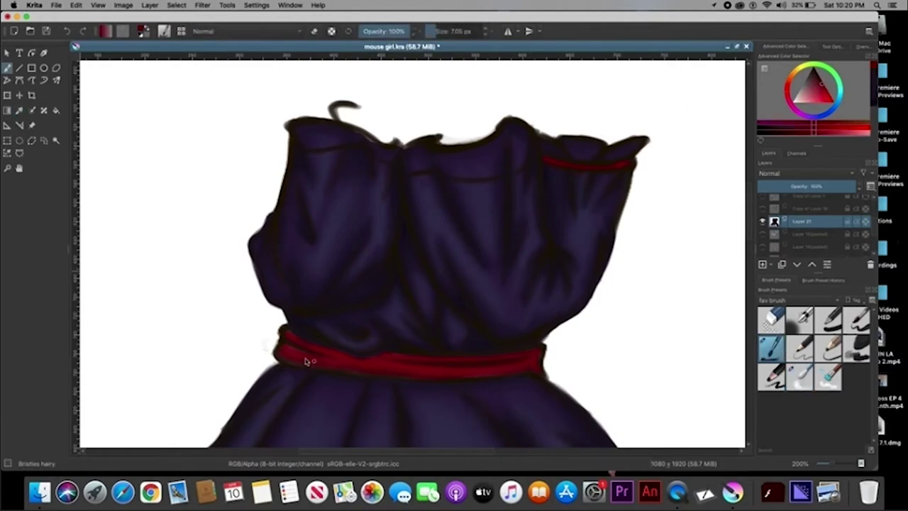
{"action": "left_click_drag", "start_coordinate": [299, 362], "coordinate": [338, 365]}
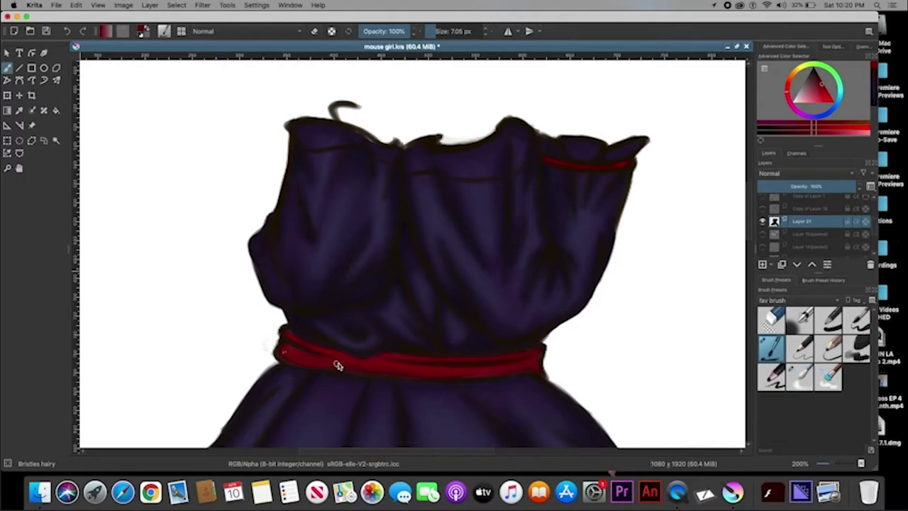
{"action": "left_click_drag", "start_coordinate": [338, 365], "coordinate": [315, 361]}
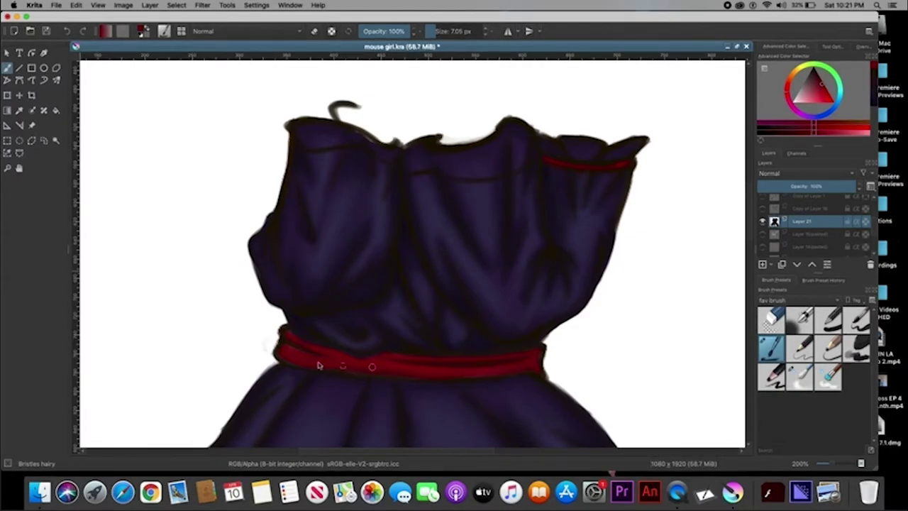
{"action": "key", "text": "slash"}
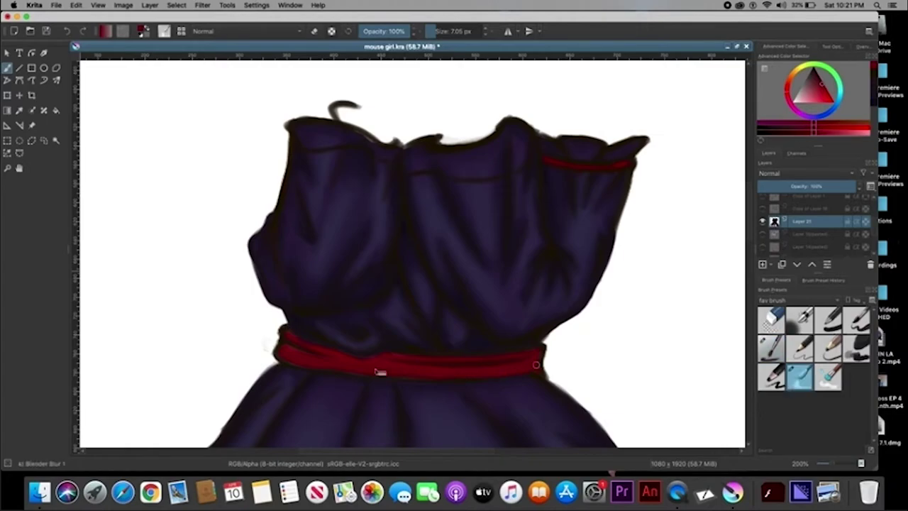
{"action": "mouse_move", "coordinate": [326, 362]}
{"action": "left_mouse_down"}
{"action": "mouse_move", "coordinate": [350, 370]}
{"action": "mouse_move", "coordinate": [513, 353]}
{"action": "left_mouse_up"}
Repaint the red band on the upper right bodice with the Bristles hairy brush
{"action": "scroll", "coordinate": [513, 353], "scroll_direction": "up", "scroll_amount": 3}
{"action": "key", "text": "slash"}
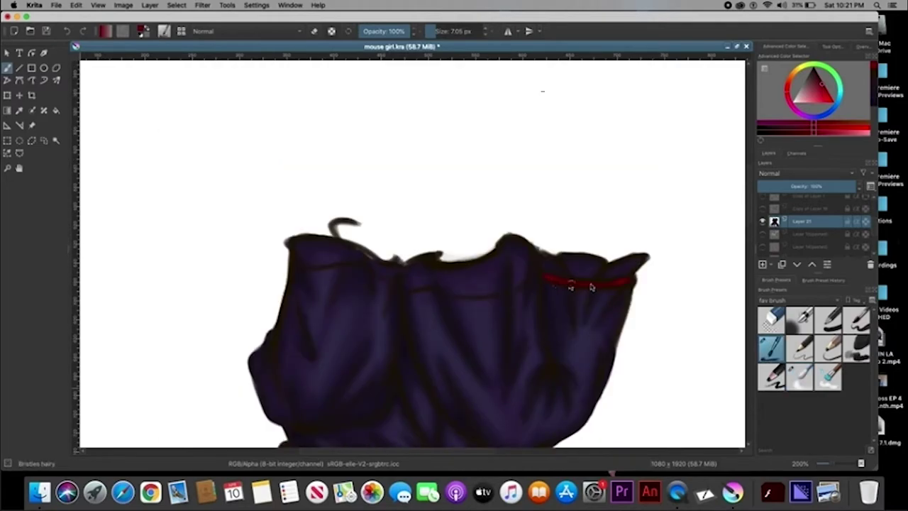
{"action": "left_click_drag", "start_coordinate": [546, 279], "coordinate": [625, 284]}
Open the recent flower-dress reference JPG from Open Recent, maximized and zoomed in
{"action": "left_click", "coordinate": [736, 47]}
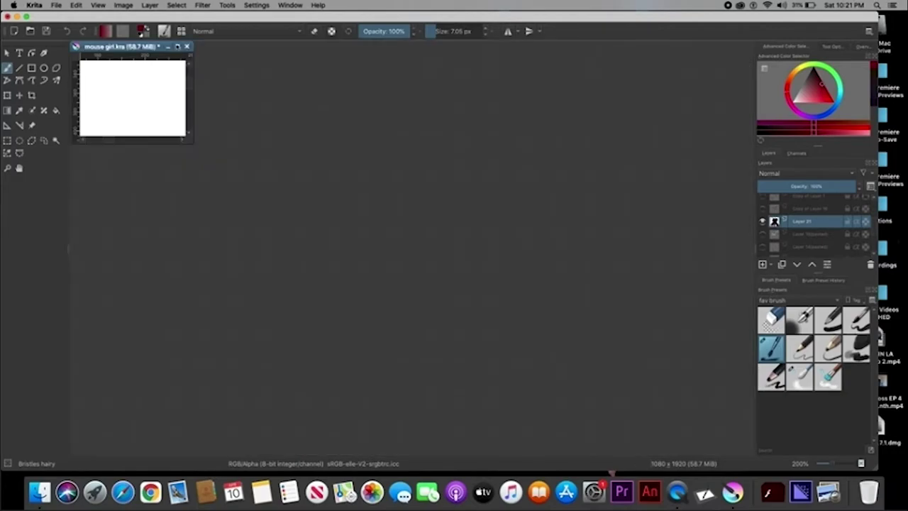
{"action": "left_click", "coordinate": [56, 5]}
{"action": "mouse_move", "coordinate": [77, 34]}
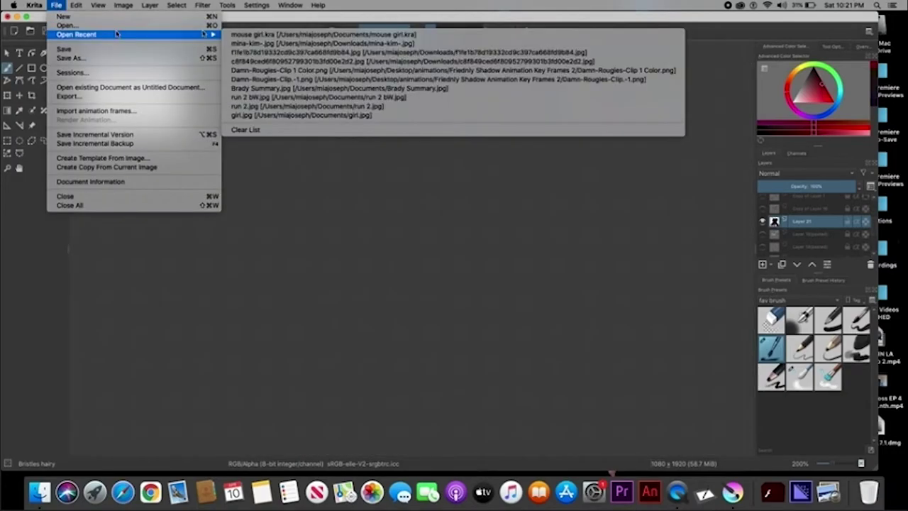
{"action": "left_click", "coordinate": [236, 44]}
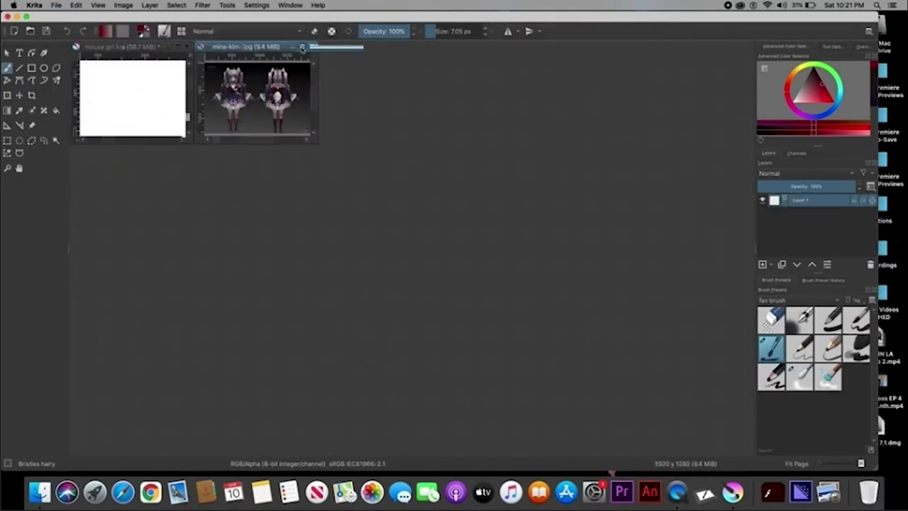
{"action": "left_click", "coordinate": [303, 49]}
{"action": "key", "text": "ctrl+plus"}
{"action": "key", "text": "ctrl+plus"}
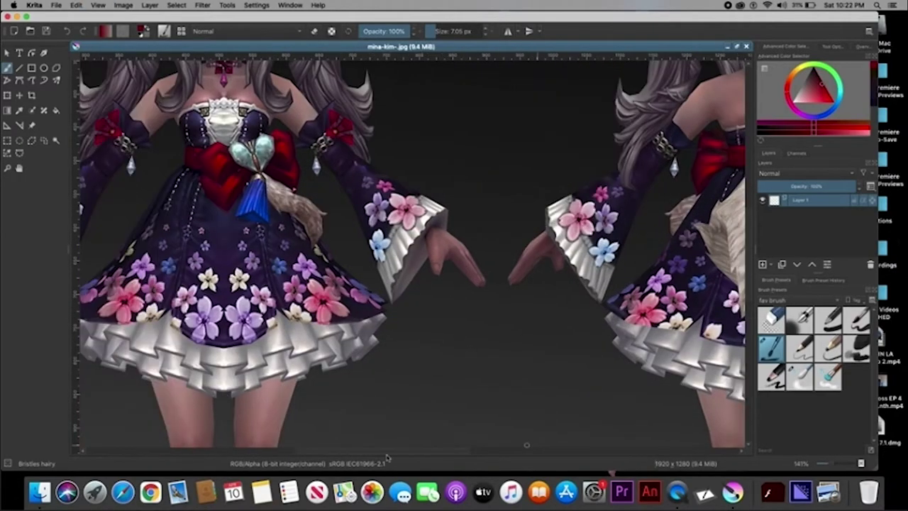
{"action": "scroll", "coordinate": [386, 458], "scroll_direction": "left", "scroll_amount": 3}
{"action": "key", "text": "p"}
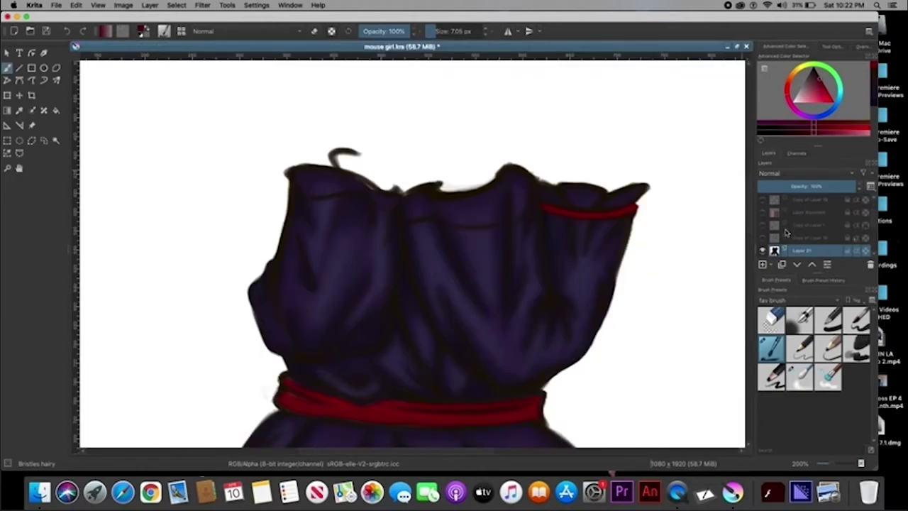
Sample the reference sash's bright red and shade the sash with Airbrush Soft at about 6 px and Blender Blur
{"action": "left_click", "coordinate": [800, 318]}
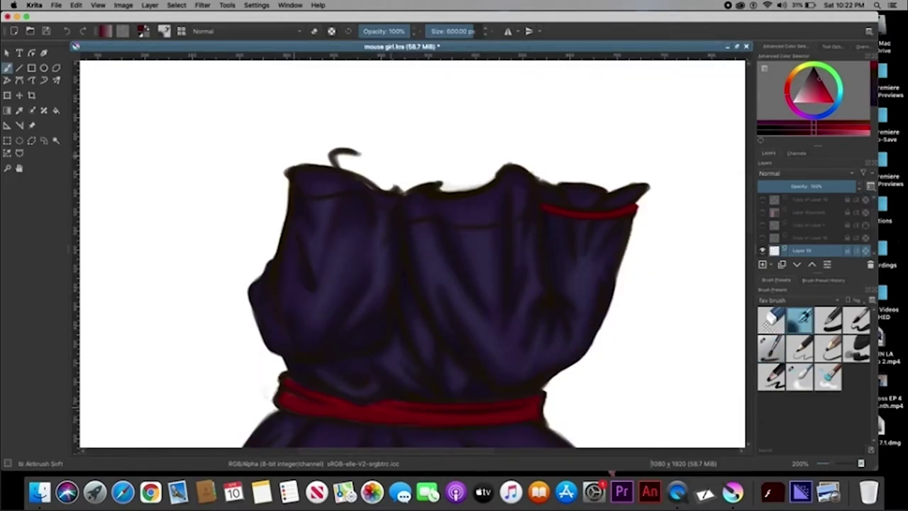
{"action": "left_click_drag", "start_coordinate": [454, 32], "coordinate": [430, 31]}
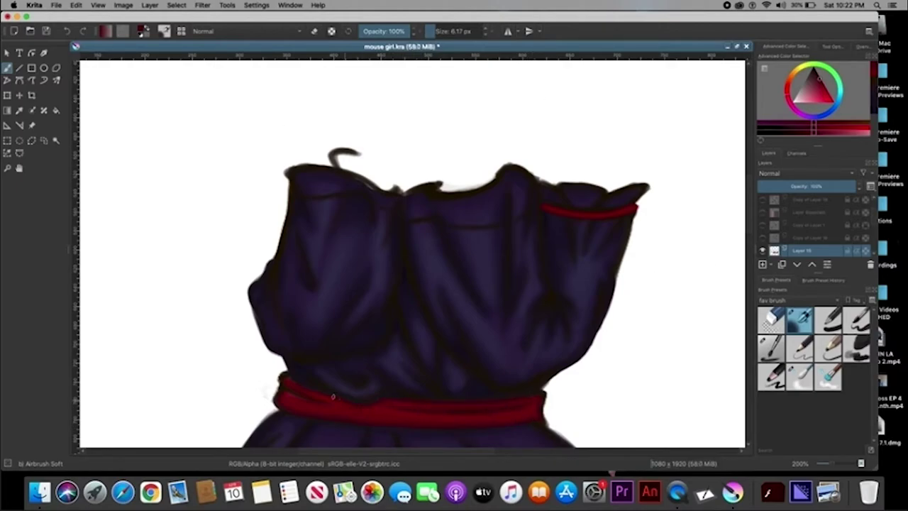
{"action": "left_click", "coordinate": [803, 371]}
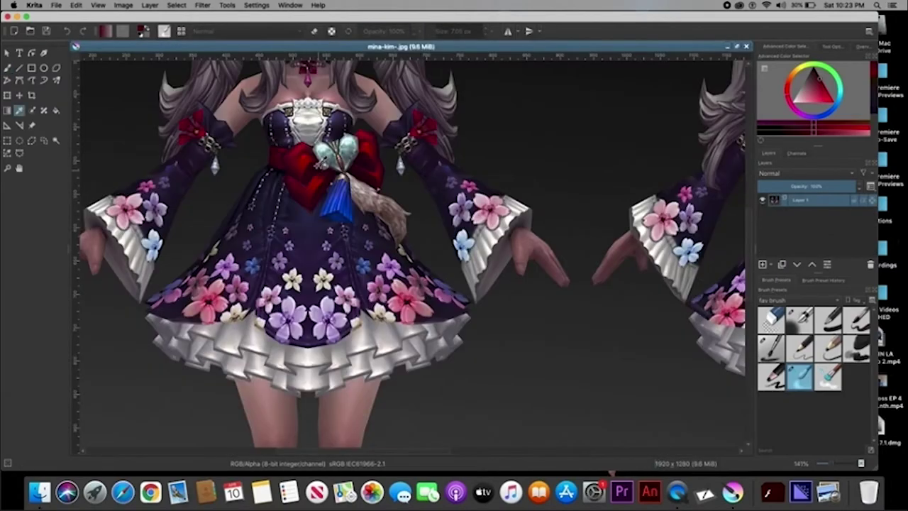
{"action": "left_click", "coordinate": [316, 153], "text": "ctrl"}
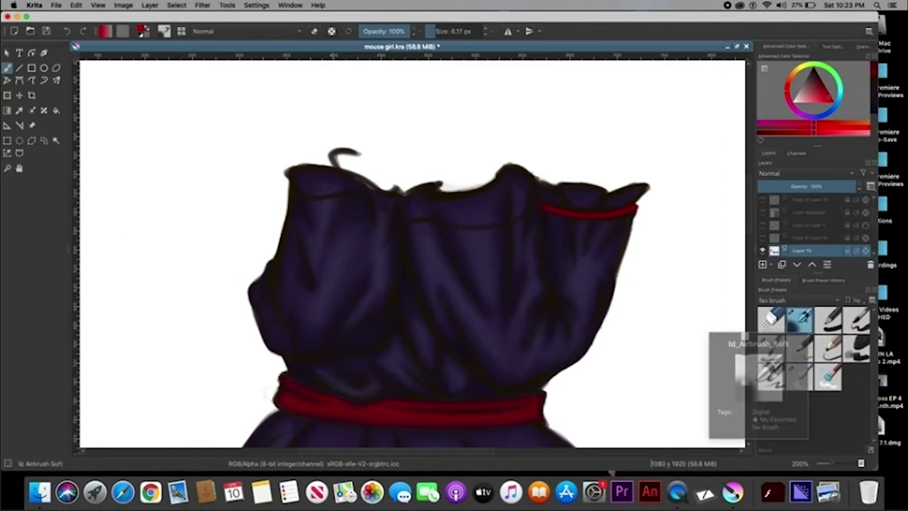
{"action": "left_click", "coordinate": [800, 320]}
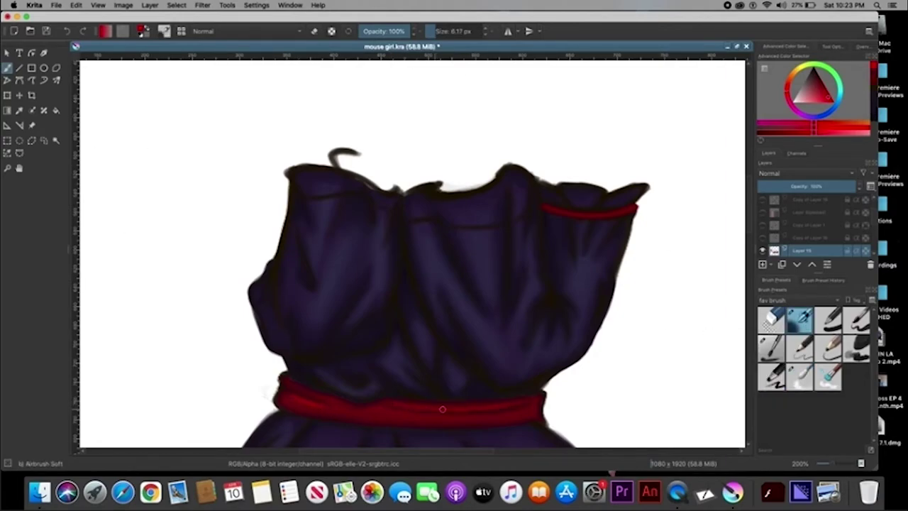
{"action": "key", "text": "slash"}
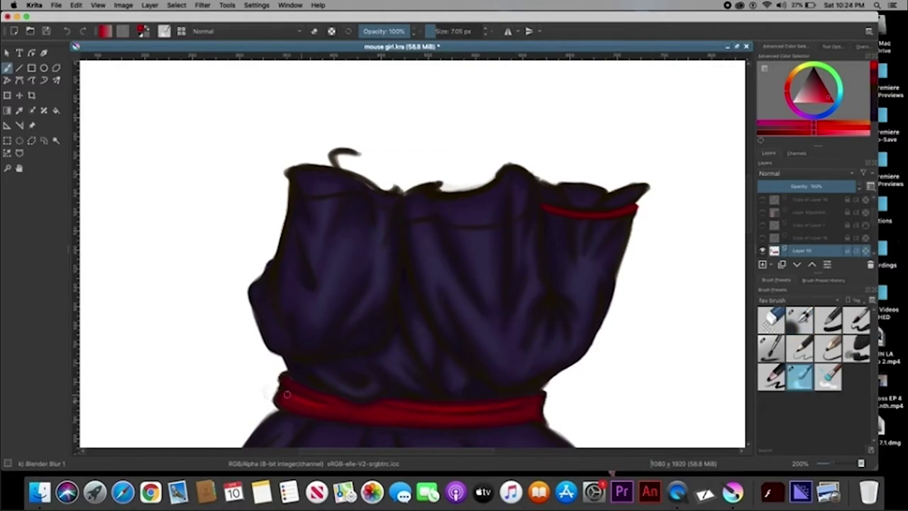
{"action": "key", "text": "slash"}
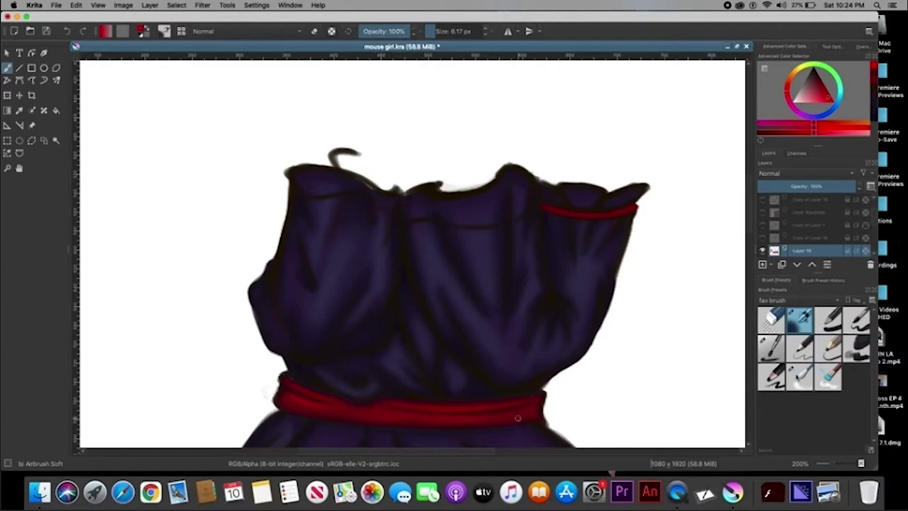
{"action": "scroll", "coordinate": [574, 264], "scroll_direction": "up", "scroll_amount": 3}
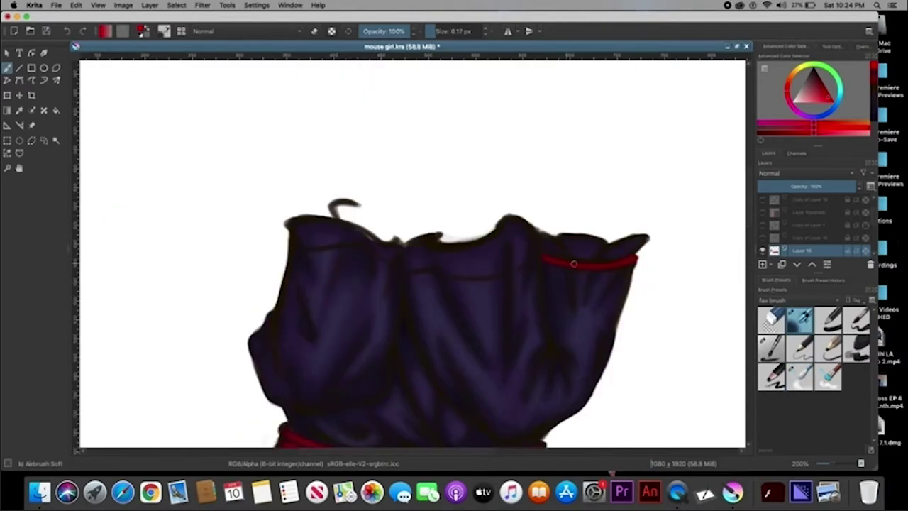
{"action": "scroll", "coordinate": [564, 265], "scroll_direction": "down", "scroll_amount": 3}
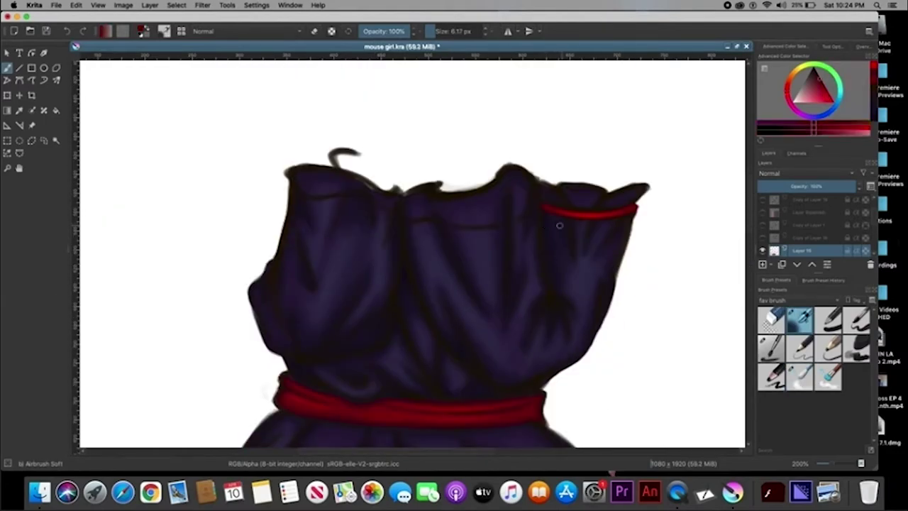
{"action": "key", "text": "slash"}
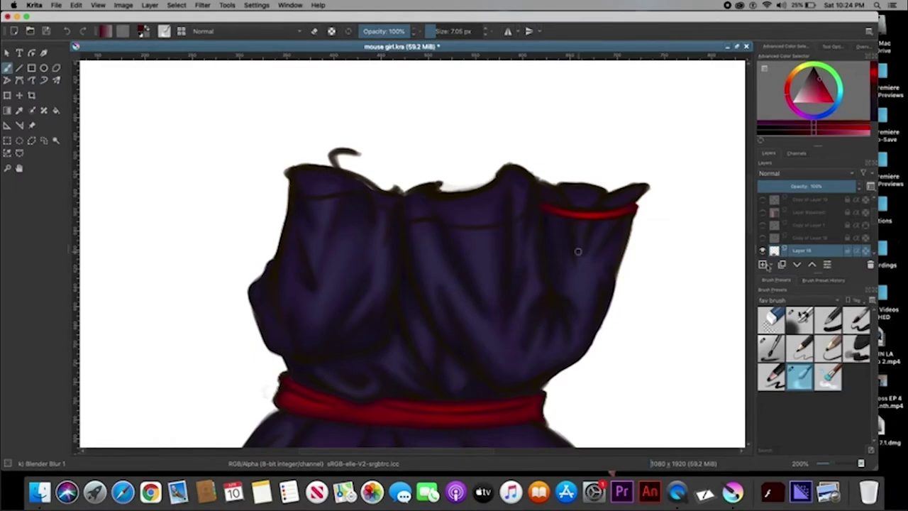
{"action": "scroll", "coordinate": [578, 251], "scroll_direction": "down", "scroll_amount": 5}
{"action": "scroll", "coordinate": [578, 227], "scroll_direction": "up", "scroll_amount": 4}
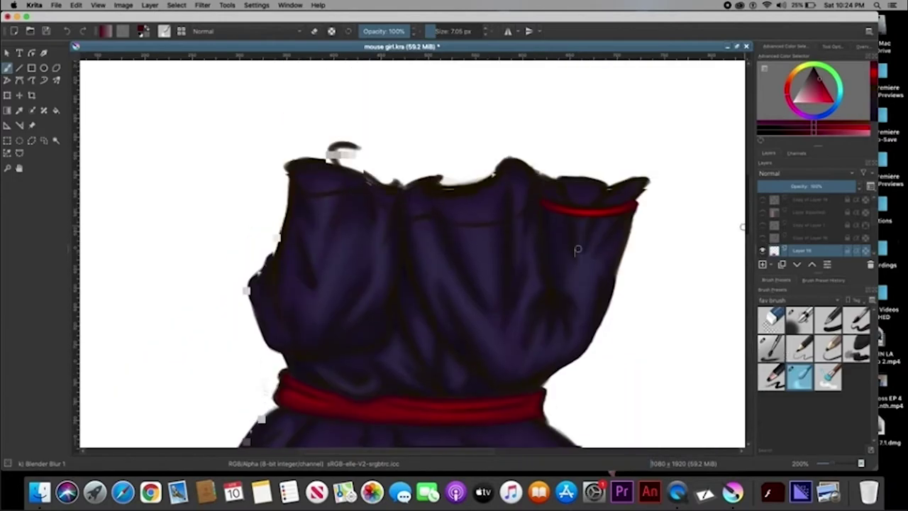
{"action": "scroll", "coordinate": [577, 248], "scroll_direction": "up", "scroll_amount": 1}
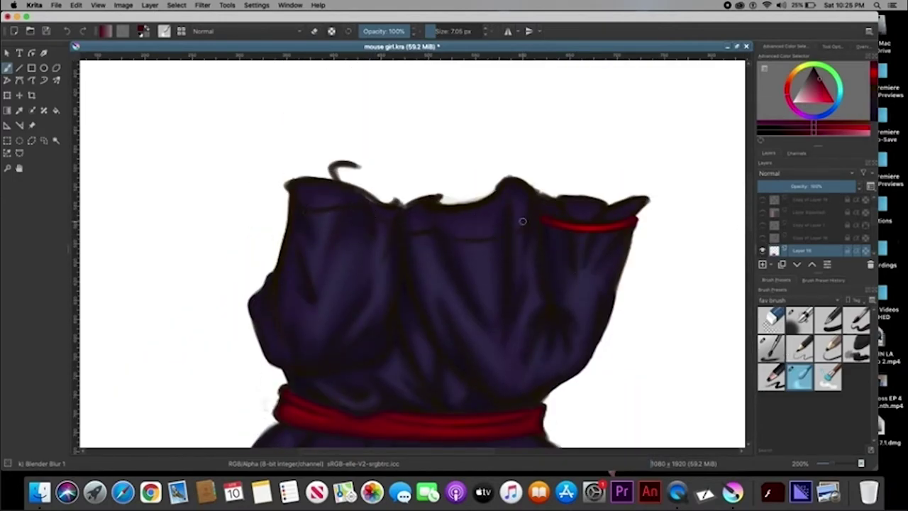
{"action": "left_click", "coordinate": [736, 47]}
{"action": "left_click", "coordinate": [283, 50]}
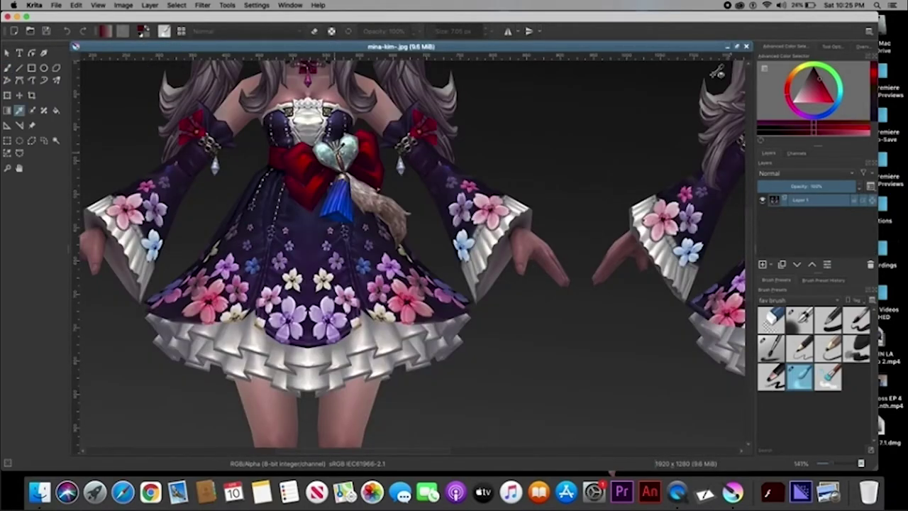
{"action": "left_click", "coordinate": [736, 47]}
Zoom out to the whole dress and merge Layer 19 into the layer below
{"action": "left_click", "coordinate": [127, 51]}
{"action": "left_click", "coordinate": [178, 50]}
{"action": "key", "text": "minus"}
{"action": "key", "text": "minus"}
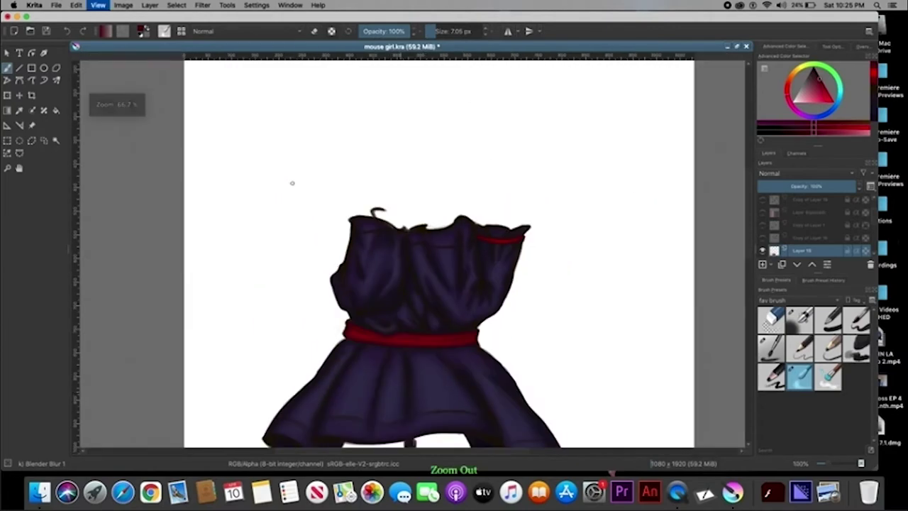
{"action": "key", "text": "minus"}
{"action": "scroll", "coordinate": [873, 227], "scroll_direction": "down", "scroll_amount": 3}
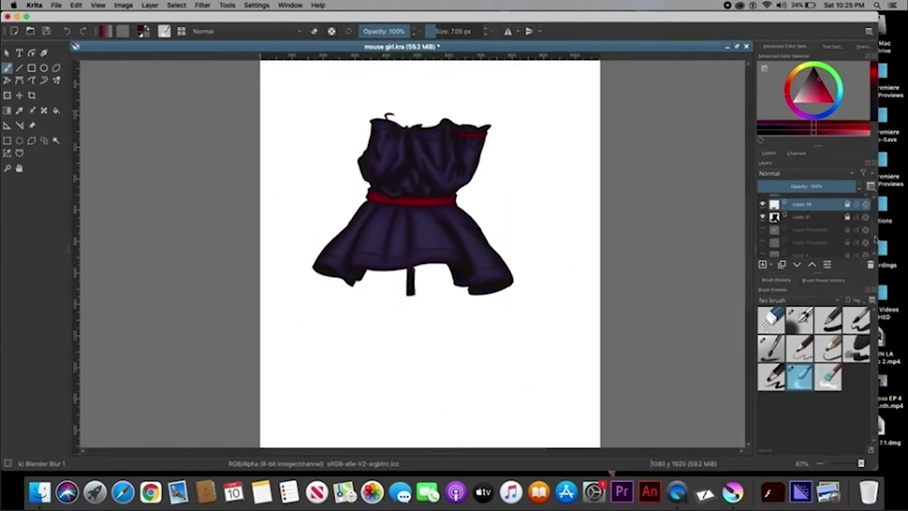
{"action": "left_click", "coordinate": [150, 5]}
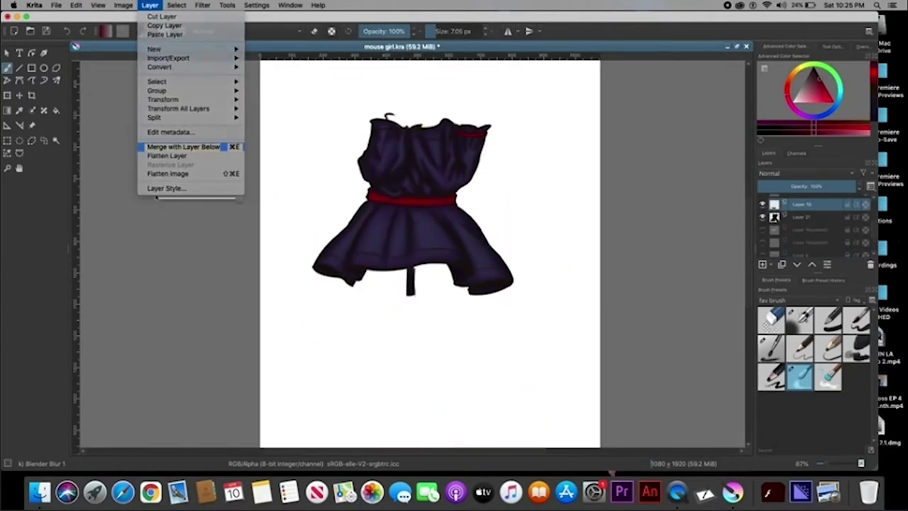
{"action": "left_click", "coordinate": [183, 147]}
{"action": "scroll", "coordinate": [859, 236], "scroll_direction": "down", "scroll_amount": 1}
Show Layers 8 and 17 and briefly hide the dress layer to compare
{"action": "left_click", "coordinate": [763, 230]}
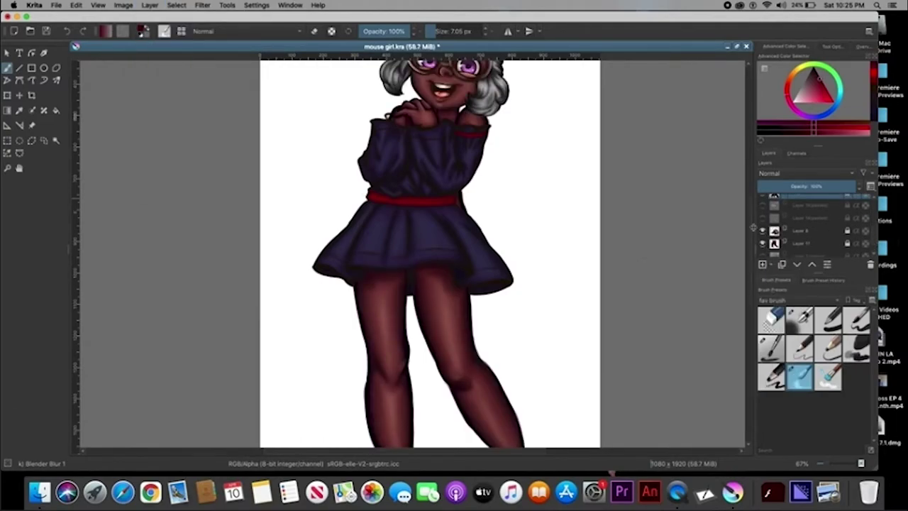
{"action": "key", "text": "minus"}
{"action": "key", "text": "minus"}
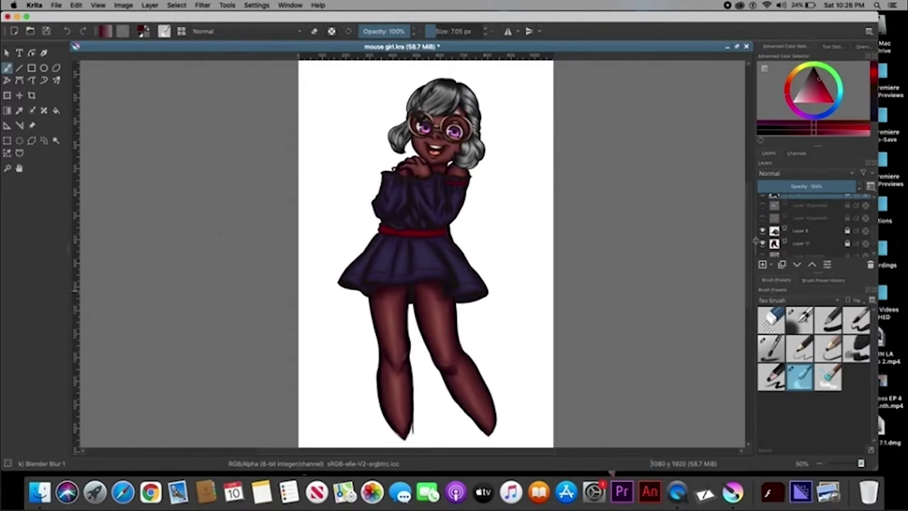
{"action": "scroll", "coordinate": [783, 205], "scroll_direction": "up", "scroll_amount": 1}
{"action": "left_click", "coordinate": [763, 198]}
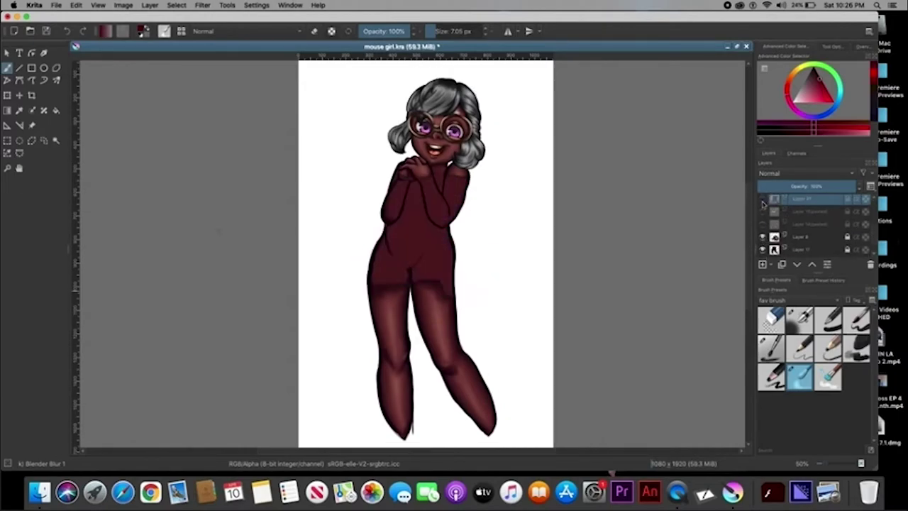
Erase the stray dark stroke beside the hand with the hairy bristle brush
{"action": "left_click", "coordinate": [771, 348]}
{"action": "key", "text": "plus"}
{"action": "key", "text": "plus"}
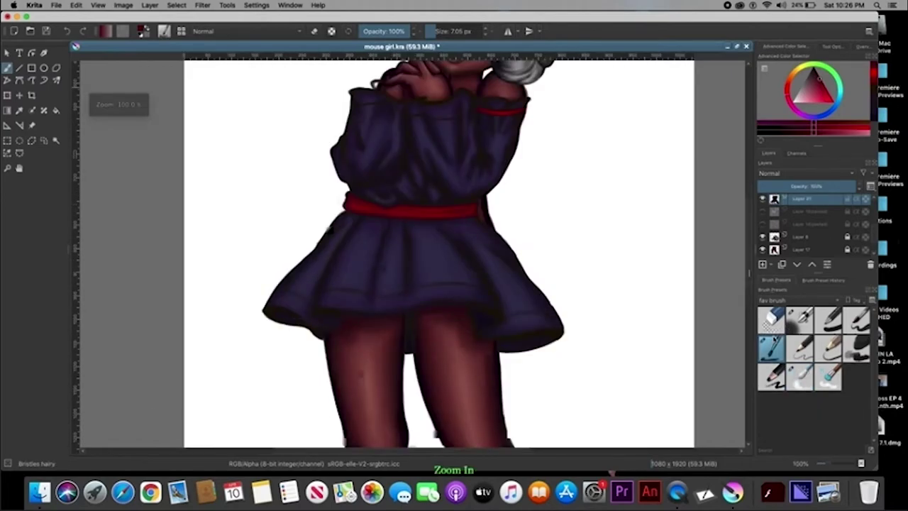
{"action": "key", "text": "plus"}
{"action": "key", "text": "plus"}
{"action": "scroll", "coordinate": [398, 126], "scroll_direction": "up", "scroll_amount": 5}
{"action": "key", "text": "e"}
{"action": "mouse_move", "coordinate": [332, 207]}
{"action": "left_mouse_down"}
{"action": "mouse_move", "coordinate": [339, 197]}
{"action": "mouse_move", "coordinate": [339, 204]}
{"action": "left_mouse_up"}
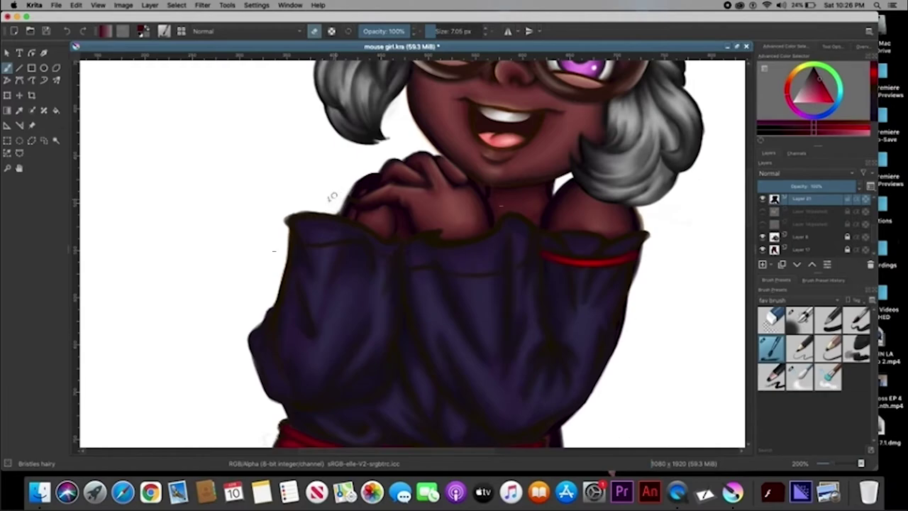
{"action": "scroll", "coordinate": [328, 208], "scroll_direction": "down", "scroll_amount": 3}
{"action": "scroll", "coordinate": [329, 208], "scroll_direction": "down", "scroll_amount": 7}
{"action": "scroll", "coordinate": [745, 256], "scroll_direction": "up", "scroll_amount": 3}
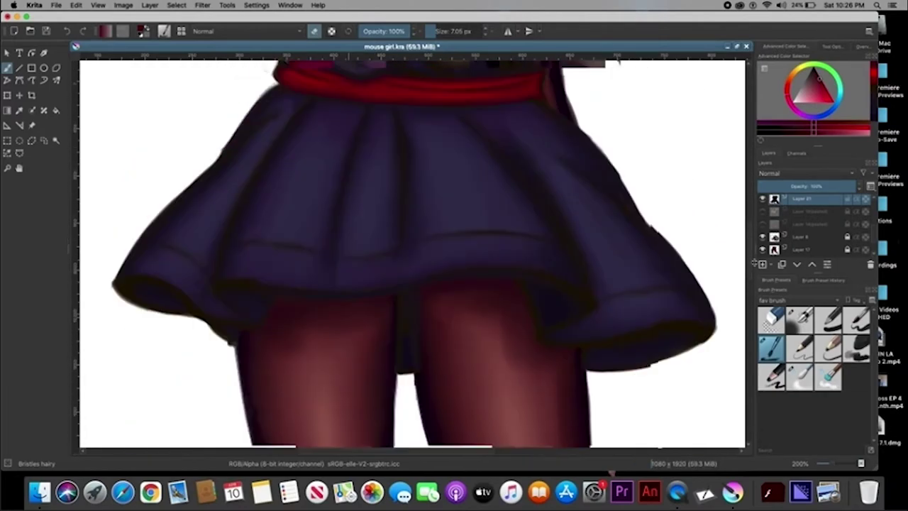
{"action": "scroll", "coordinate": [745, 248], "scroll_direction": "up", "scroll_amount": 3}
On Layer 17, erase the grey smudge right of the dress; enlarge the brush to about 12.7 px
{"action": "key", "text": "minus"}
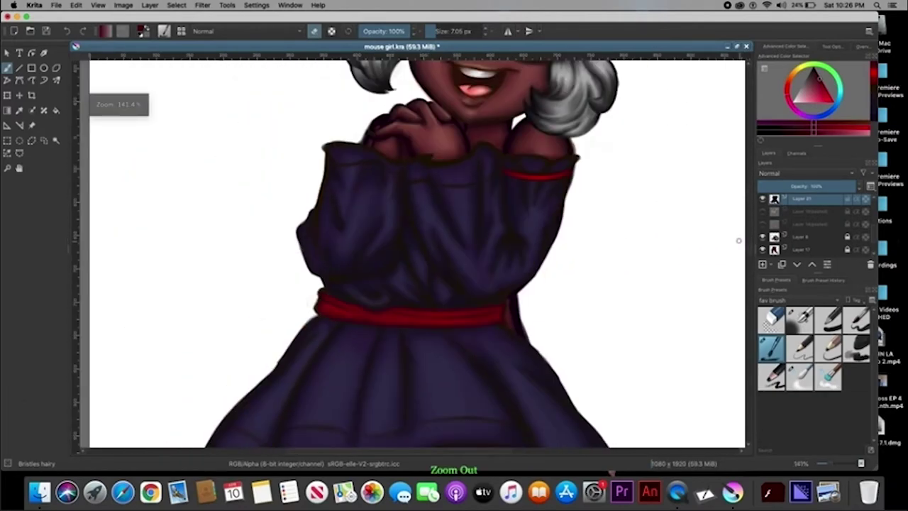
{"action": "key", "text": "minus"}
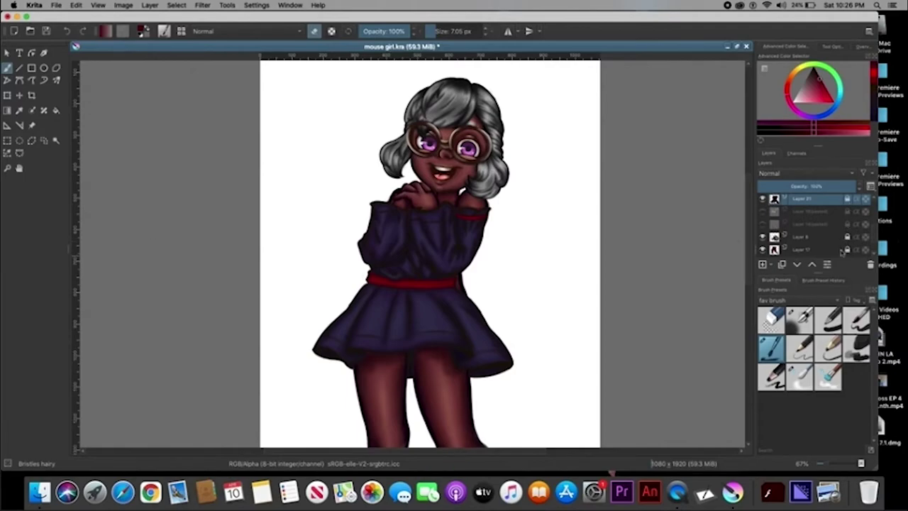
{"action": "left_click", "coordinate": [842, 251]}
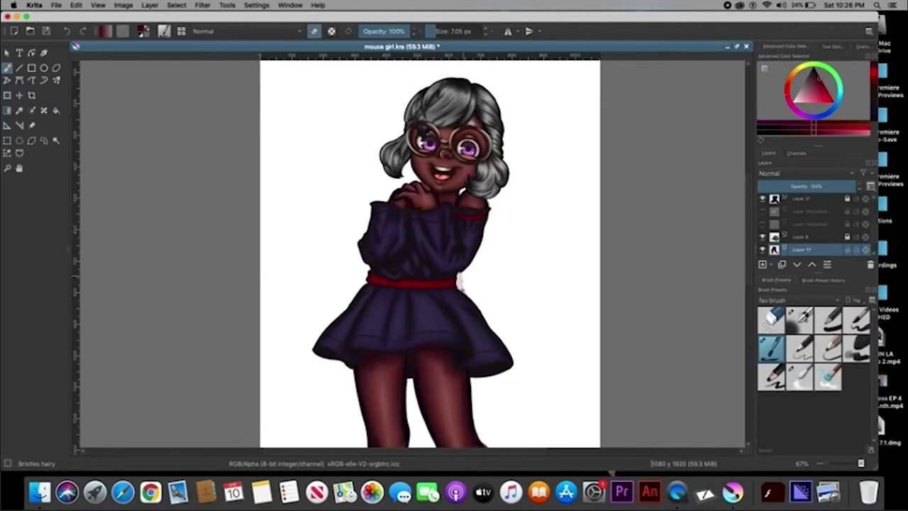
{"action": "left_click_drag", "start_coordinate": [460, 269], "coordinate": [463, 277]}
{"action": "key", "text": "bracketright"}
{"action": "key", "text": "bracketright"}
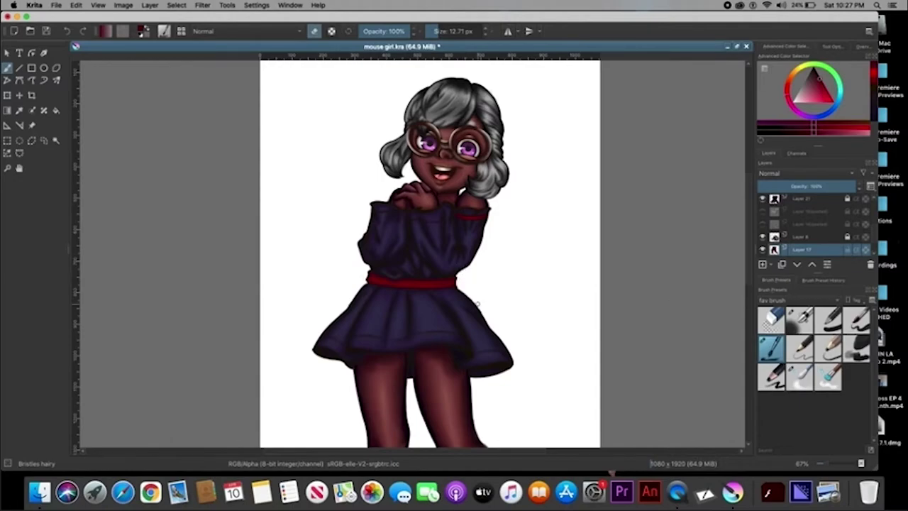
{"action": "scroll", "coordinate": [454, 319], "scroll_direction": "down", "scroll_amount": 5}
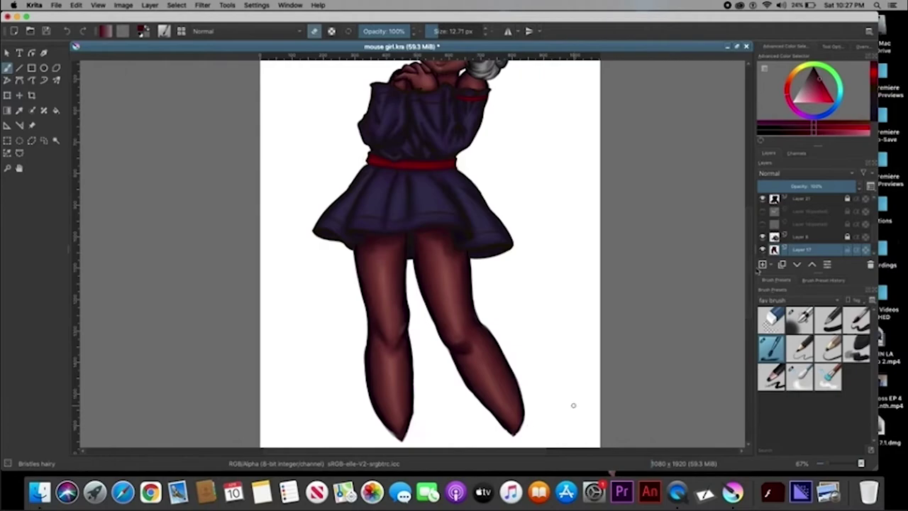
{"action": "scroll", "coordinate": [574, 405], "scroll_direction": "up", "scroll_amount": 5}
{"action": "scroll", "coordinate": [746, 219], "scroll_direction": "up", "scroll_amount": 1}
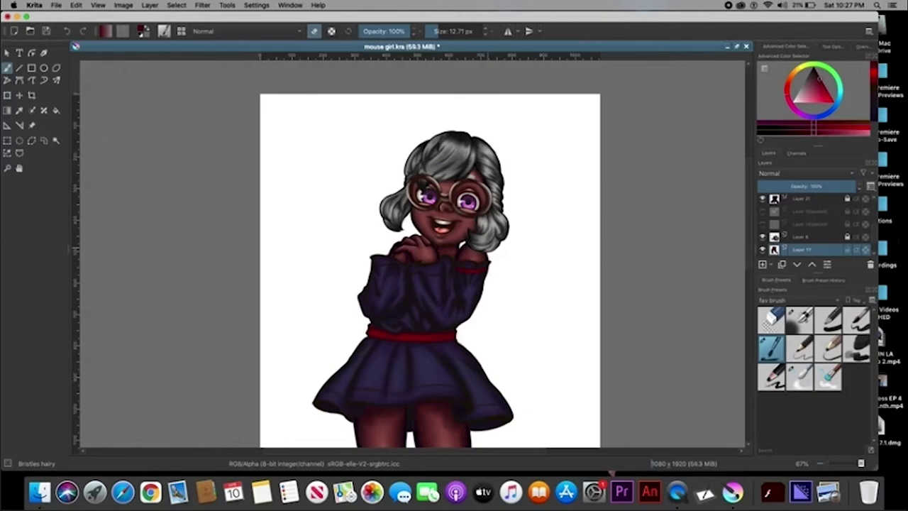
Save the mouse girl drawing with File > Save
{"action": "left_click", "coordinate": [55, 5]}
{"action": "left_click", "coordinate": [78, 47]}
{"action": "scroll", "coordinate": [766, 231], "scroll_direction": "down", "scroll_amount": 3}
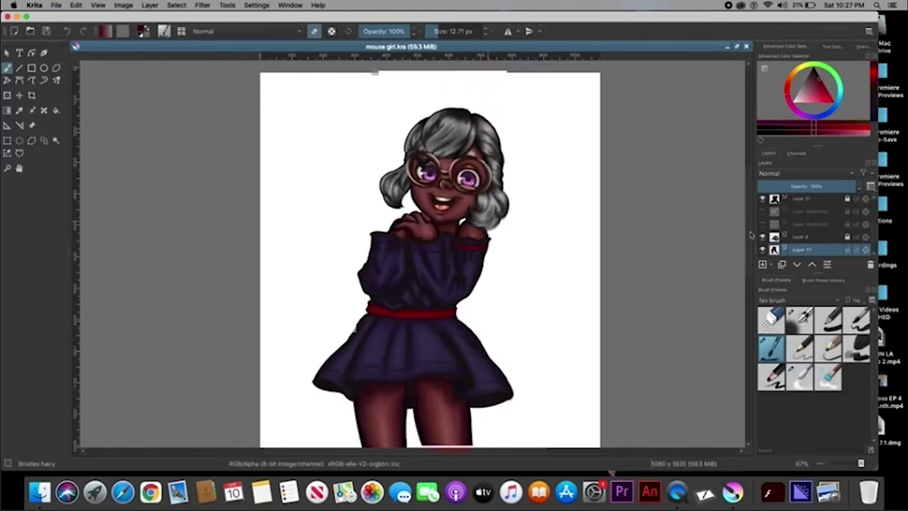
{"action": "scroll", "coordinate": [755, 239], "scroll_direction": "down", "scroll_amount": 1}
{"action": "scroll", "coordinate": [846, 235], "scroll_direction": "down", "scroll_amount": 2}
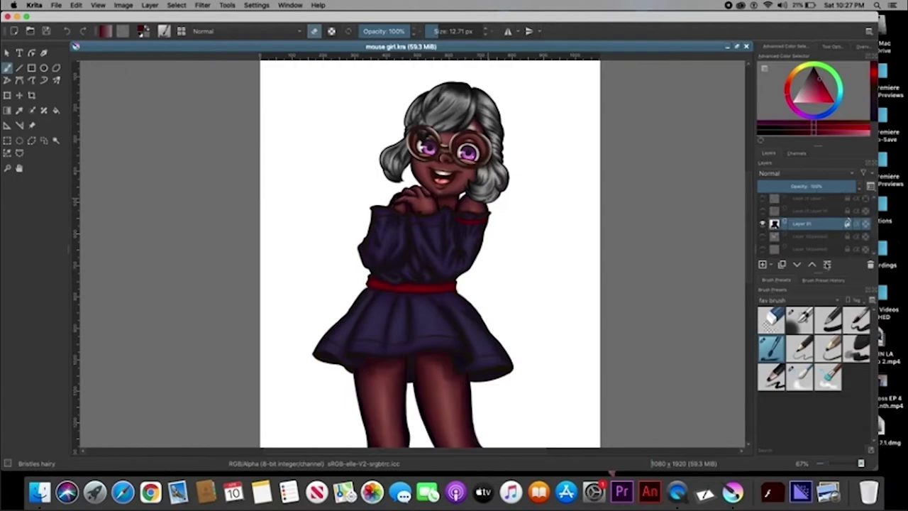
{"action": "key", "text": "plus"}
{"action": "key", "text": "plus"}
{"action": "key", "text": "plus"}
Select the spare yellow flower's layer and duplicate it with Duplicate Layer
{"action": "left_click", "coordinate": [800, 374]}
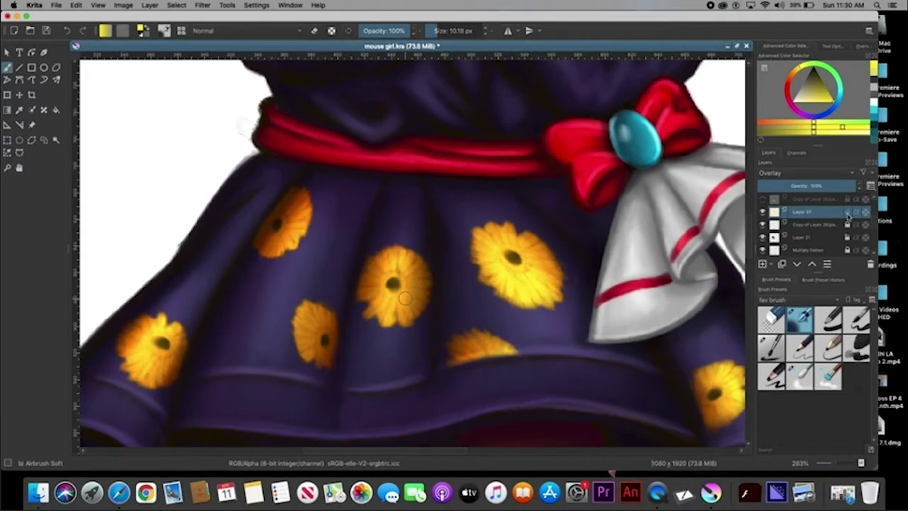
{"action": "left_click", "coordinate": [850, 225]}
{"action": "scroll", "coordinate": [738, 234], "scroll_direction": "right", "scroll_amount": 5}
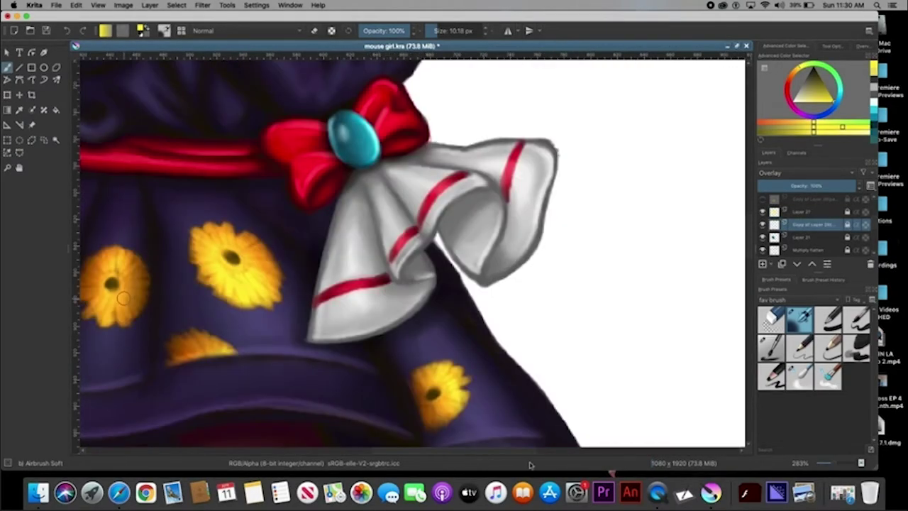
{"action": "scroll", "coordinate": [738, 234], "scroll_direction": "up", "scroll_amount": 4}
{"action": "left_click", "coordinate": [795, 202]}
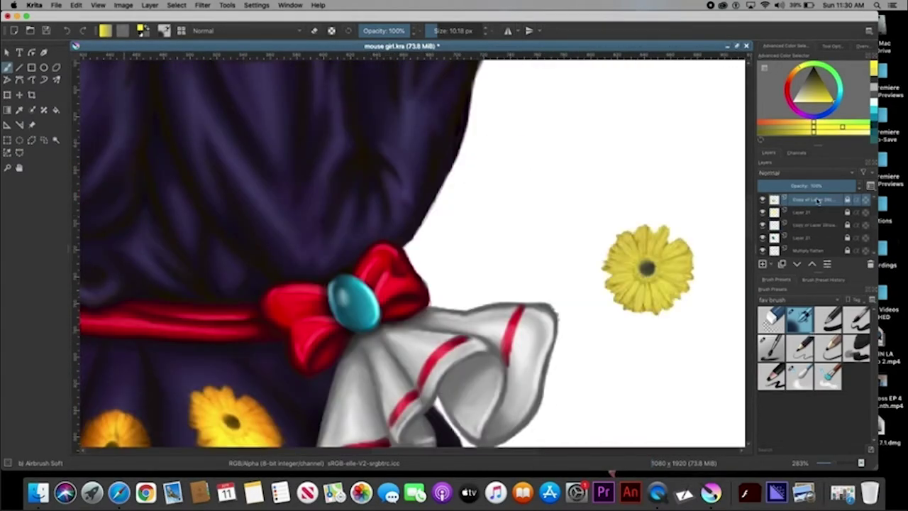
{"action": "right_click", "coordinate": [780, 203]}
{"action": "left_click", "coordinate": [821, 292]}
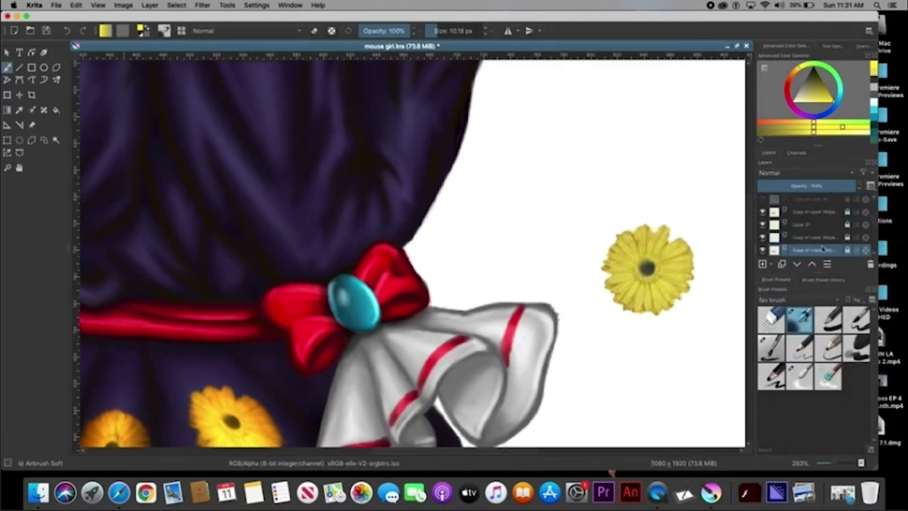
Move and rotate the flower copy onto the skirt's left edge
{"action": "key", "text": "ctrl+t"}
{"action": "mouse_move", "coordinate": [644, 277]}
{"action": "left_mouse_down"}
{"action": "mouse_move", "coordinate": [472, 290]}
{"action": "mouse_move", "coordinate": [263, 374]}
{"action": "left_mouse_up"}
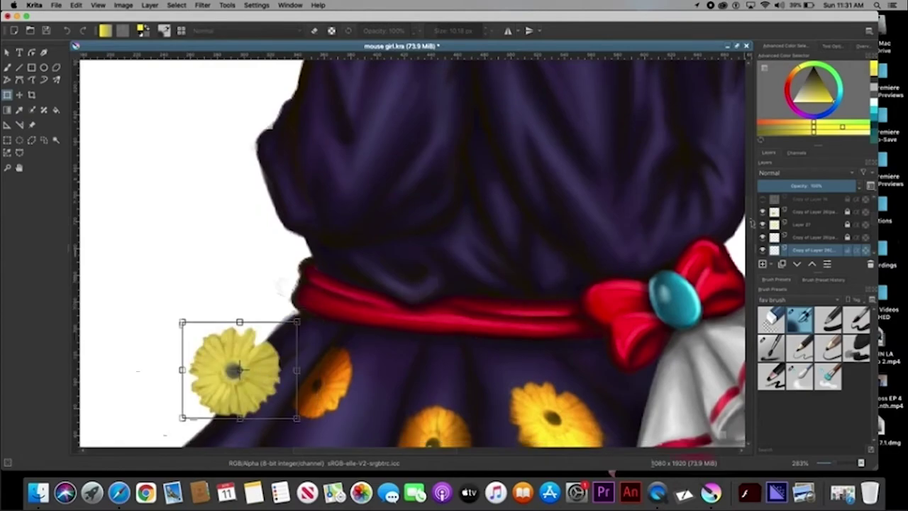
{"action": "scroll", "coordinate": [263, 374], "scroll_direction": "down", "scroll_amount": 5}
{"action": "left_click_drag", "start_coordinate": [301, 166], "coordinate": [261, 142]}
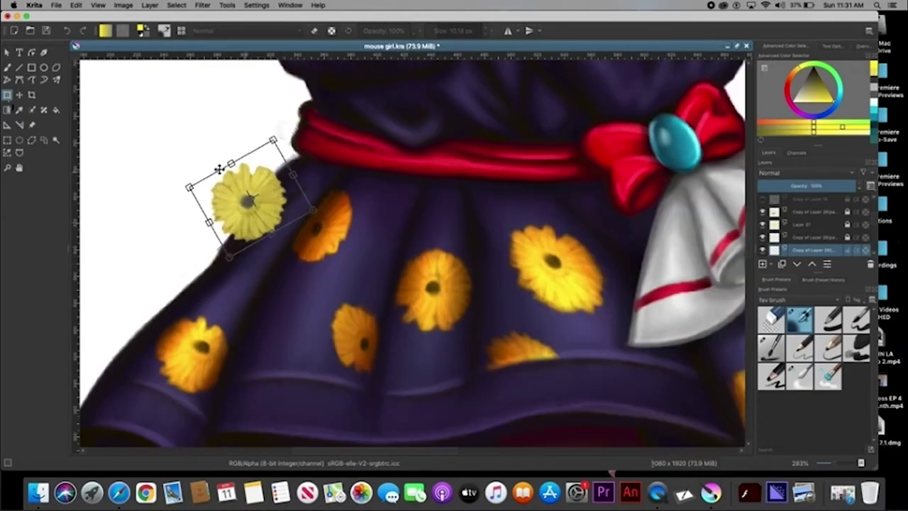
{"action": "left_click_drag", "start_coordinate": [234, 174], "coordinate": [246, 177]}
Skew the flower with a perspective transform and erase the part hanging off the skirt
{"action": "right_click", "coordinate": [271, 211]}
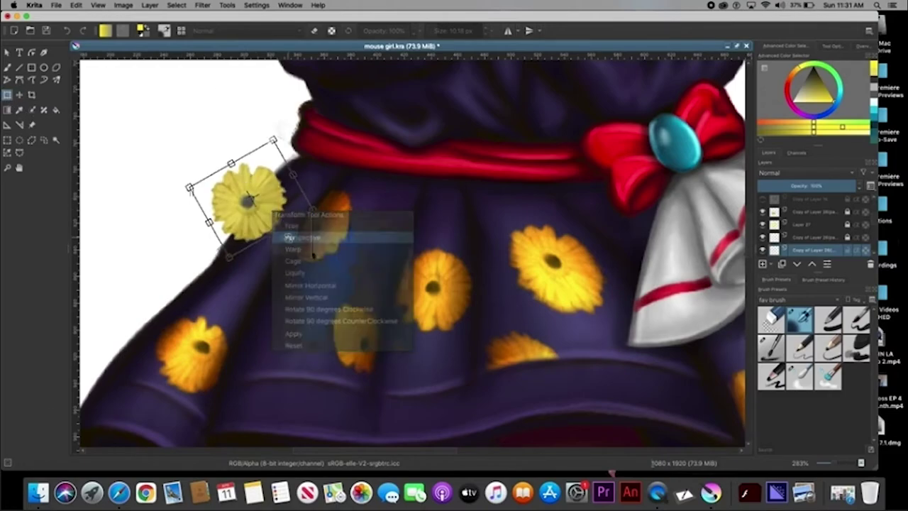
{"action": "left_click", "coordinate": [303, 237]}
{"action": "left_click_drag", "start_coordinate": [196, 140], "coordinate": [217, 172]}
{"action": "left_click_drag", "start_coordinate": [197, 257], "coordinate": [202, 250]}
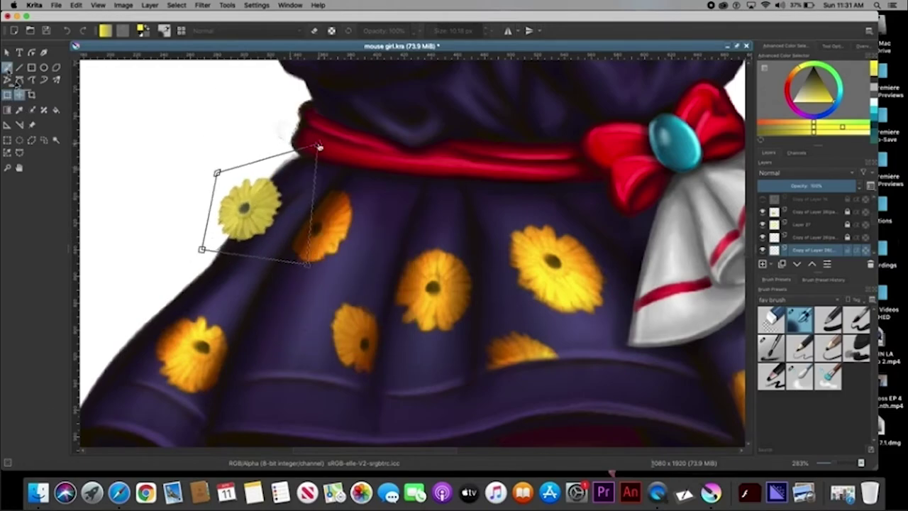
{"action": "key", "text": "b"}
{"action": "mouse_move", "coordinate": [213, 218]}
{"action": "left_mouse_down"}
{"action": "mouse_move", "coordinate": [215, 197]}
{"action": "mouse_move", "coordinate": [224, 234]}
{"action": "left_mouse_up"}
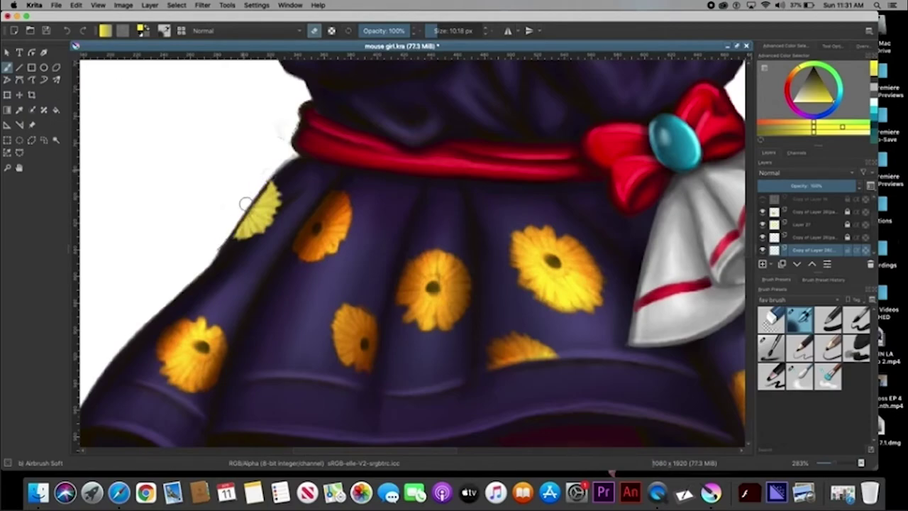
{"action": "mouse_move", "coordinate": [266, 172]}
{"action": "left_mouse_down"}
{"action": "mouse_move", "coordinate": [217, 211]}
{"action": "mouse_move", "coordinate": [210, 233]}
{"action": "mouse_move", "coordinate": [245, 183]}
{"action": "left_mouse_up"}
Set the flower layer to Overlay and repaint the darkened flower yellow-orange on Layer 27
{"action": "key", "text": "alt+shift+o"}
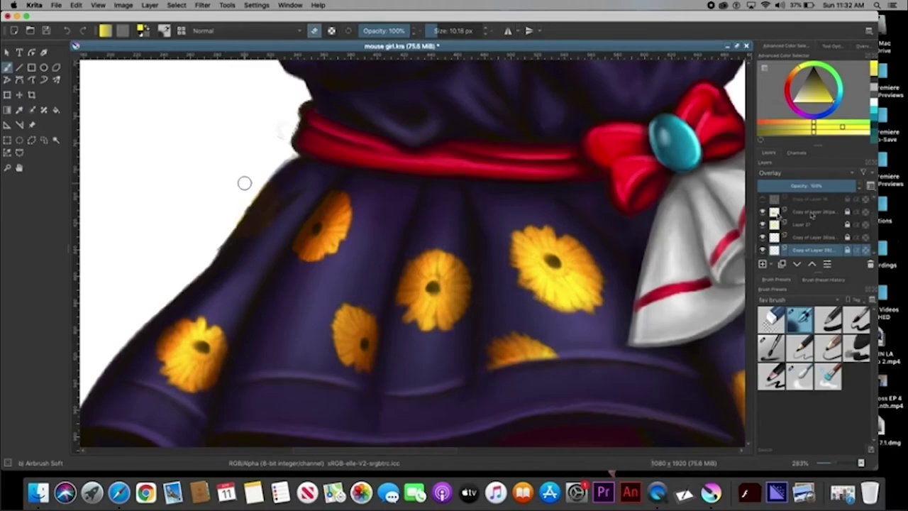
{"action": "left_click", "coordinate": [802, 224]}
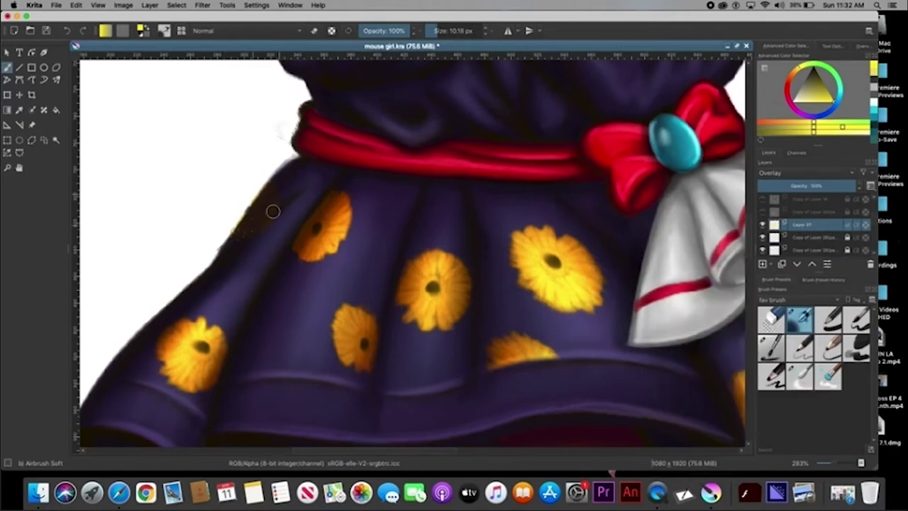
{"action": "mouse_move", "coordinate": [261, 222]}
{"action": "left_mouse_down"}
{"action": "mouse_move", "coordinate": [260, 208]}
{"action": "mouse_move", "coordinate": [241, 230]}
{"action": "mouse_move", "coordinate": [259, 206]}
{"action": "mouse_move", "coordinate": [268, 209]}
{"action": "left_mouse_up"}
{"action": "key", "text": "e"}
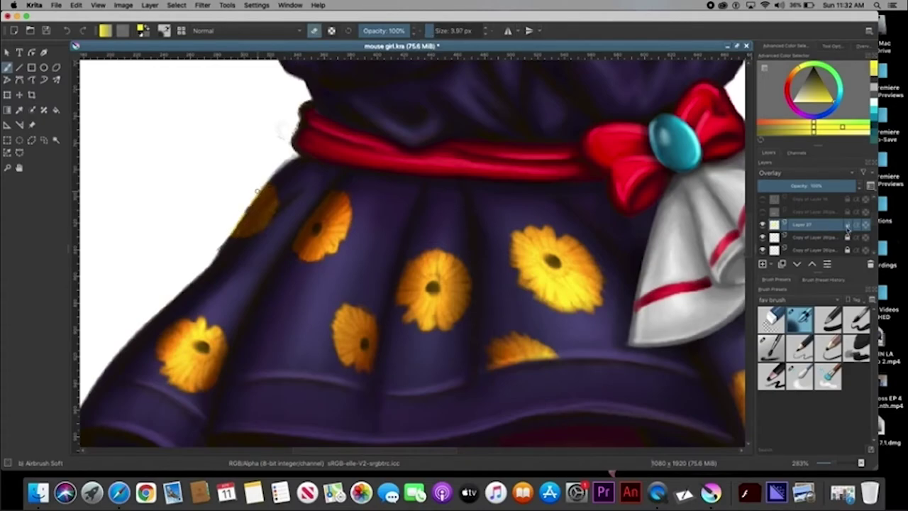
{"action": "key", "text": "Page_Down"}
{"action": "key", "text": "Page_Down"}
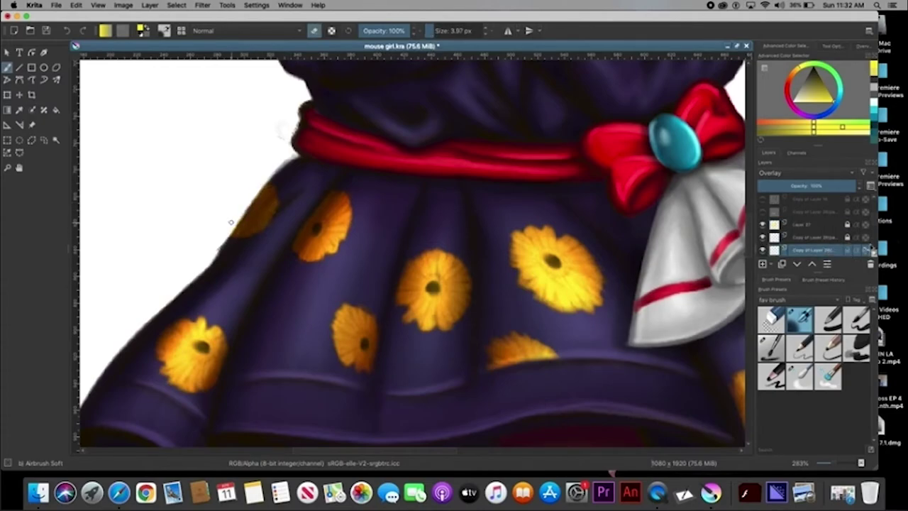
Merge the flower copy layer down and zoom out to the full character
{"action": "left_click", "coordinate": [809, 237]}
{"action": "left_click", "coordinate": [150, 5]}
{"action": "left_click", "coordinate": [185, 147]}
{"action": "scroll", "coordinate": [831, 234], "scroll_direction": "down", "scroll_amount": 1}
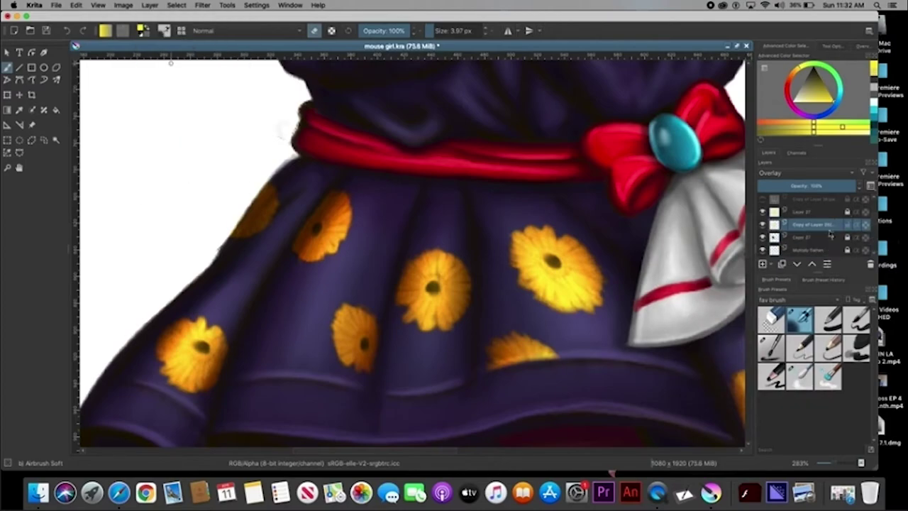
{"action": "left_click", "coordinate": [846, 212]}
{"action": "key", "text": "e"}
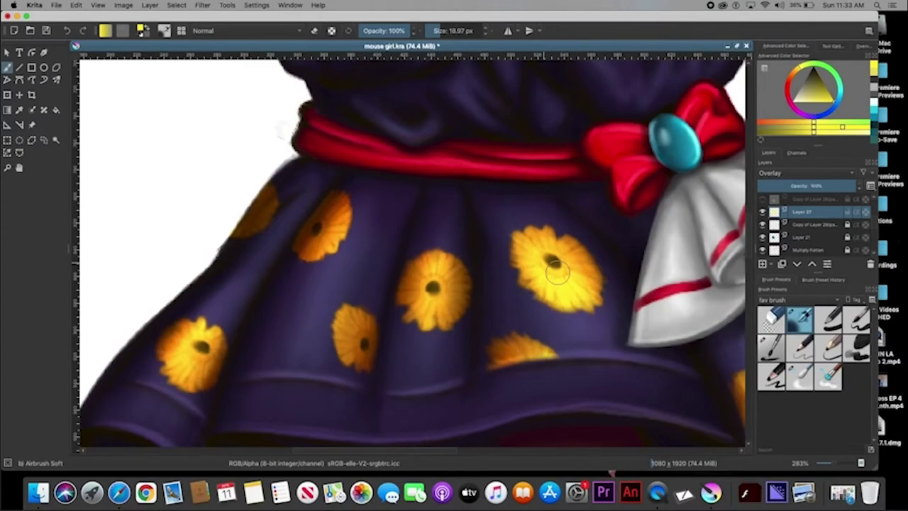
{"action": "left_click_drag", "start_coordinate": [557, 272], "coordinate": [525, 271]}
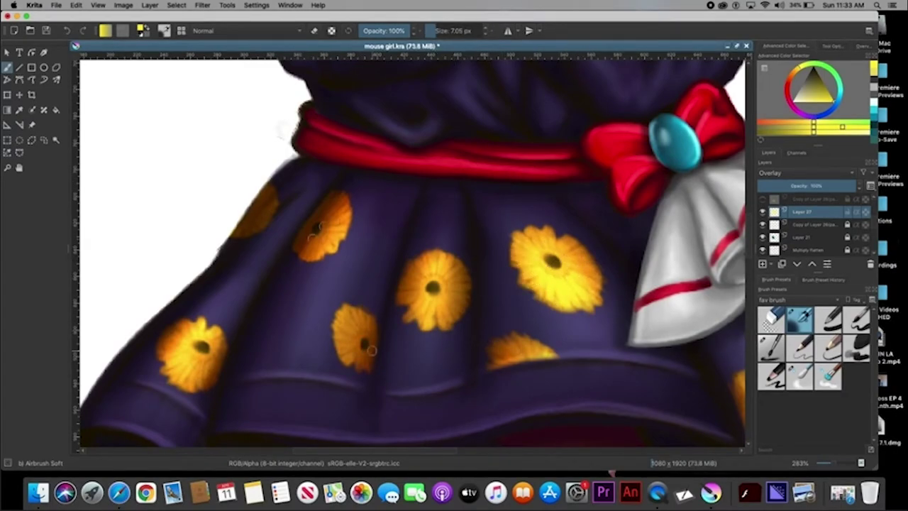
{"action": "scroll", "coordinate": [455, 387], "scroll_direction": "right", "scroll_amount": 5}
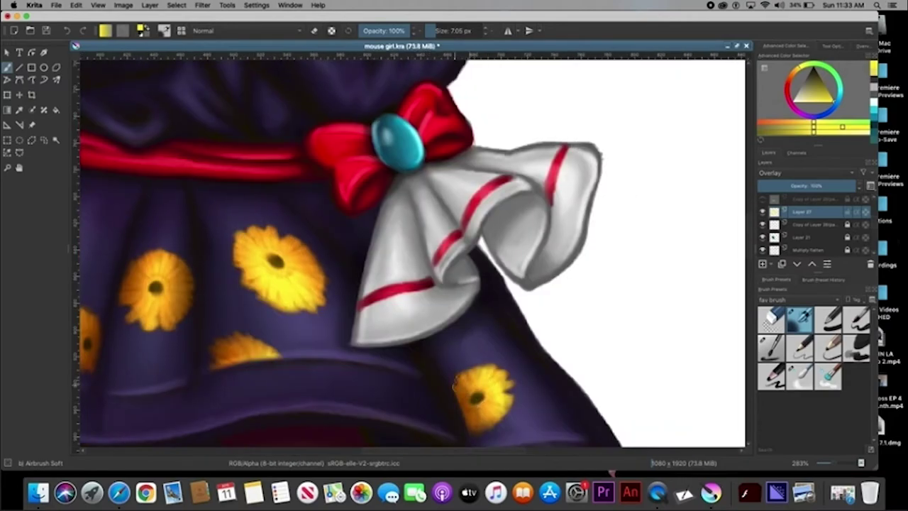
{"action": "key", "text": "minus"}
{"action": "key", "text": "minus"}
{"action": "key", "text": "minus"}
{"action": "key", "text": "minus"}
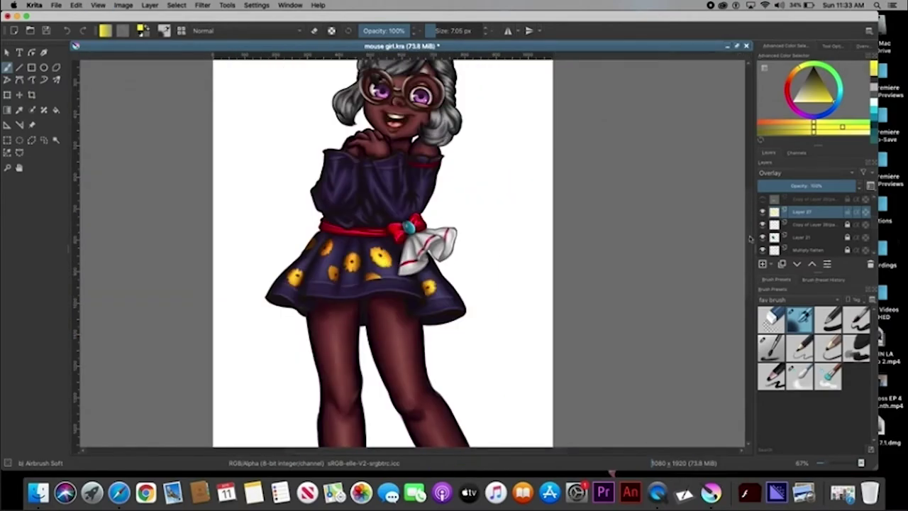
{"action": "key", "text": "minus"}
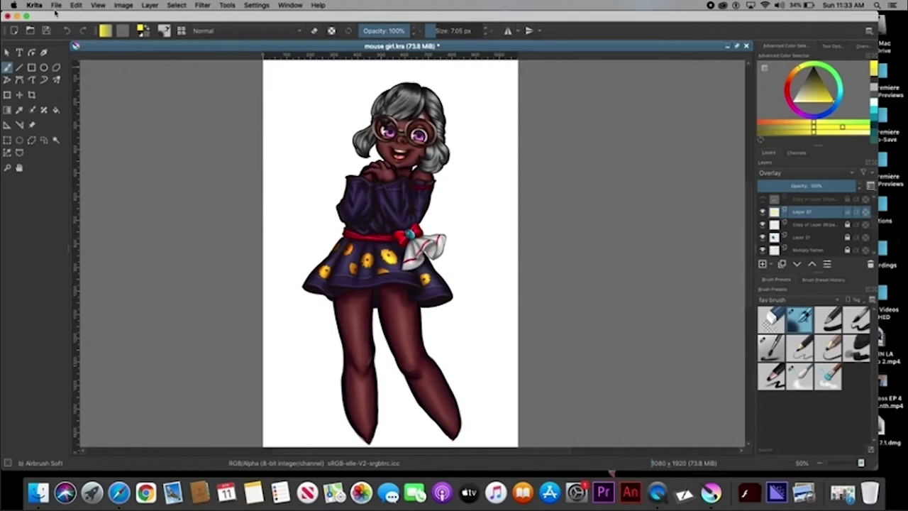
{"action": "left_click", "coordinate": [56, 5]}
{"action": "left_click", "coordinate": [67, 49]}
{"action": "left_click", "coordinate": [37, 492]}
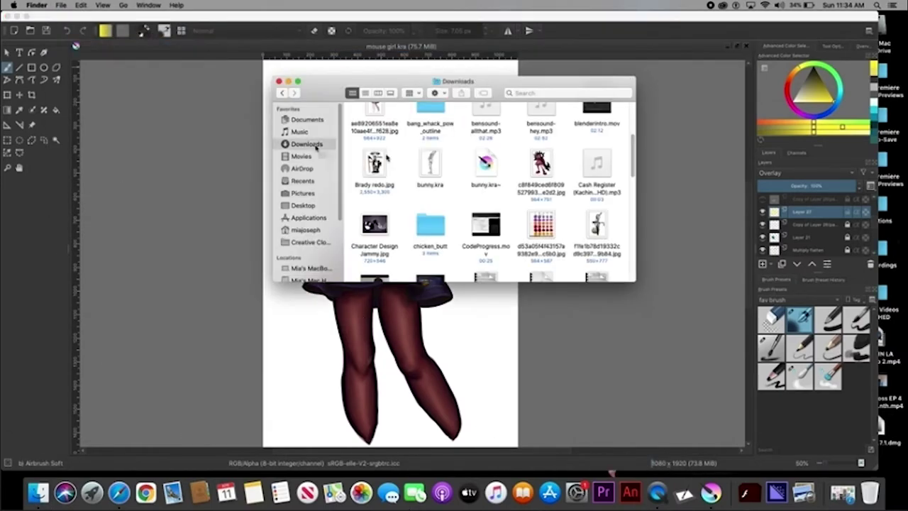
{"action": "left_click_drag", "start_coordinate": [631, 142], "coordinate": [631, 269]}
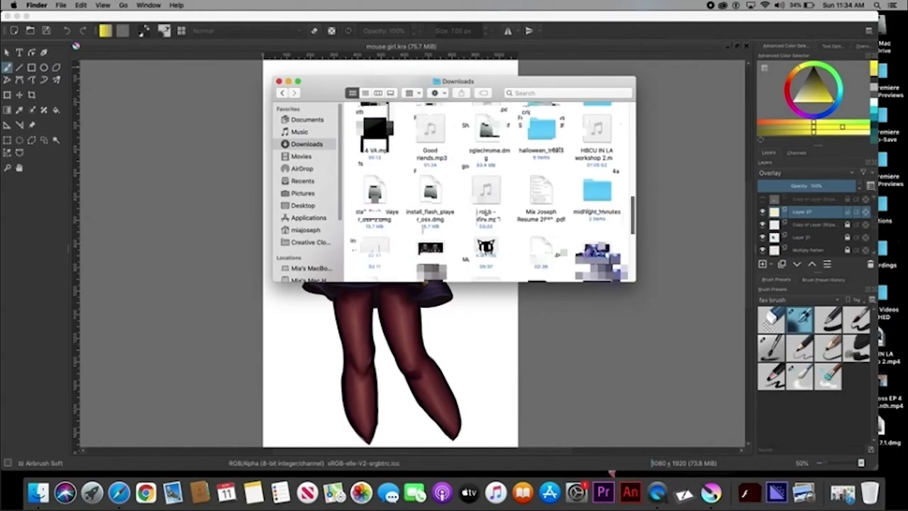
{"action": "double_click", "coordinate": [430, 260]}
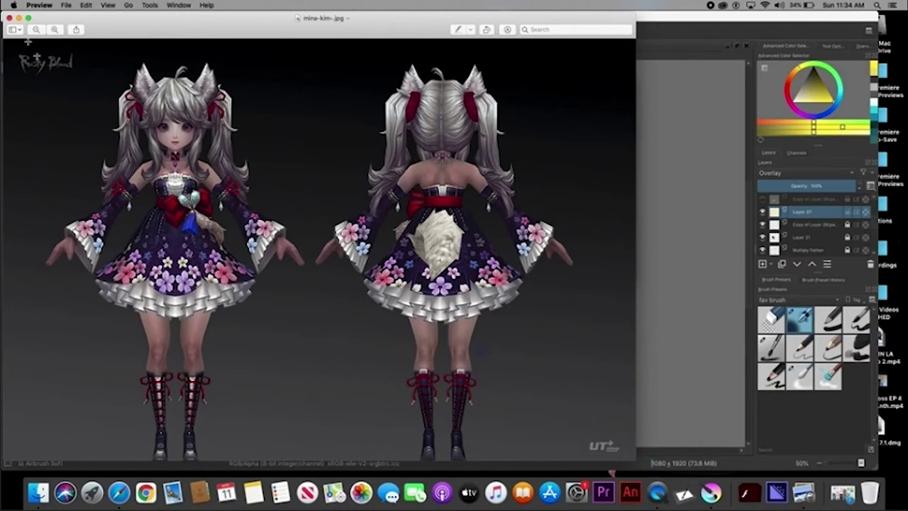
Close the reference, return to Krita, then reopen mina-kim.jpg from Preview's recent images
{"action": "key", "text": "super+w"}
{"action": "key", "text": "super+w"}
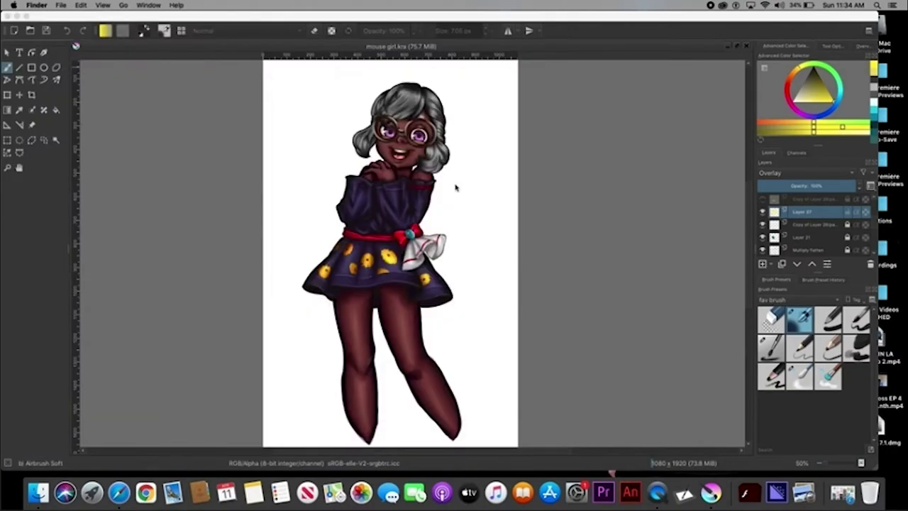
{"action": "left_click", "coordinate": [467, 185]}
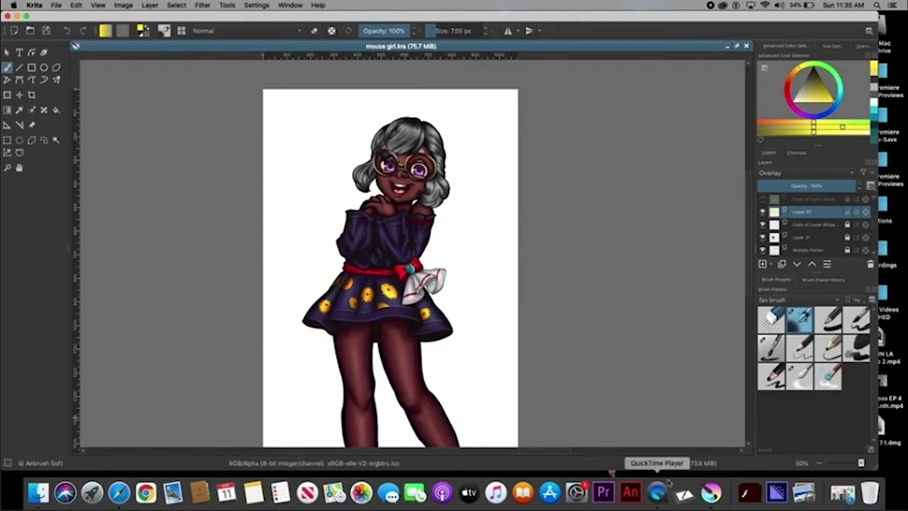
{"action": "left_click", "coordinate": [804, 492]}
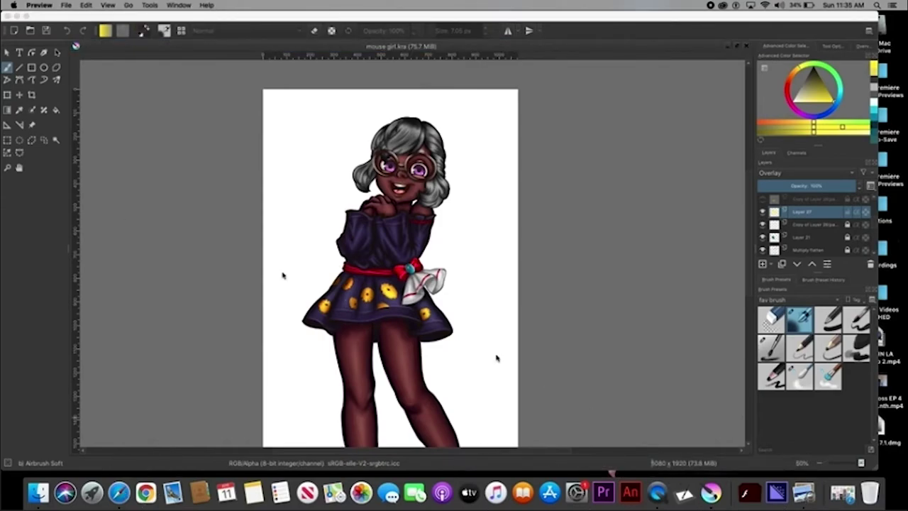
{"action": "left_click", "coordinate": [66, 5]}
{"action": "left_click", "coordinate": [241, 35]}
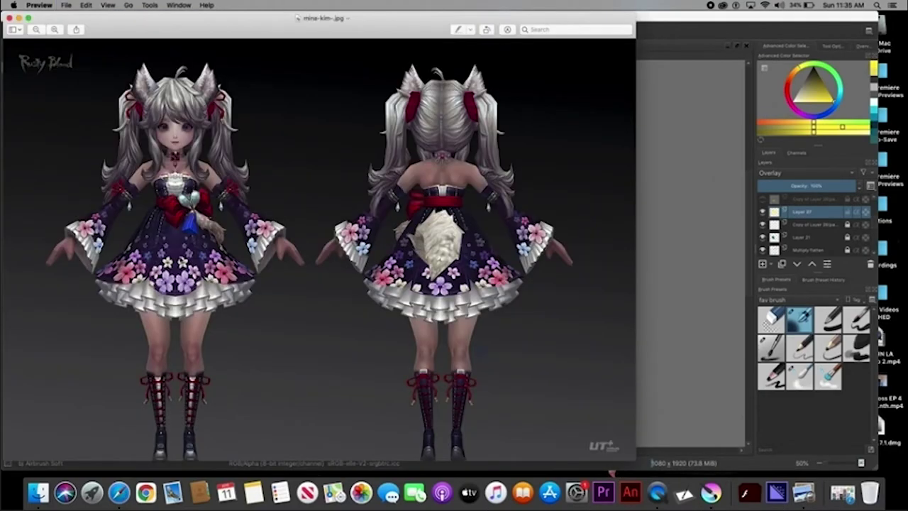
{"action": "key", "text": "super+w"}
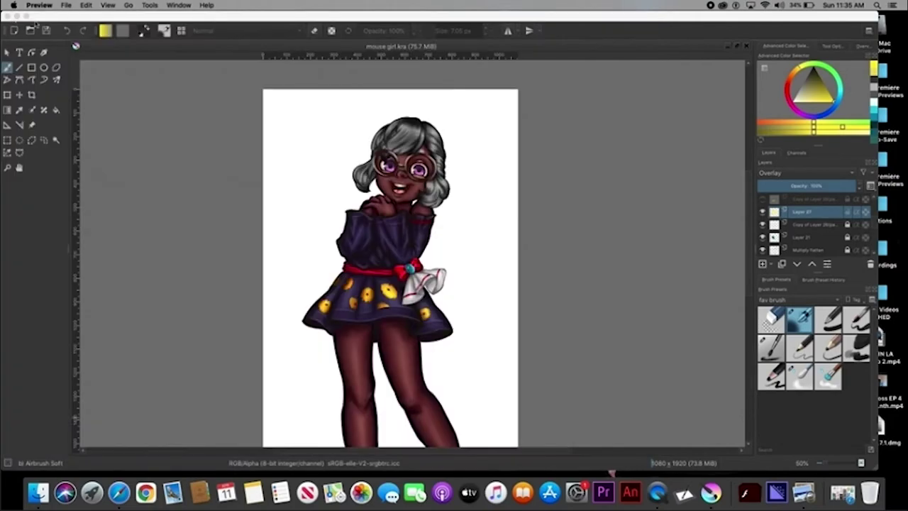
{"action": "left_click", "coordinate": [37, 25]}
{"action": "left_click", "coordinate": [56, 5]}
{"action": "left_click", "coordinate": [74, 55]}
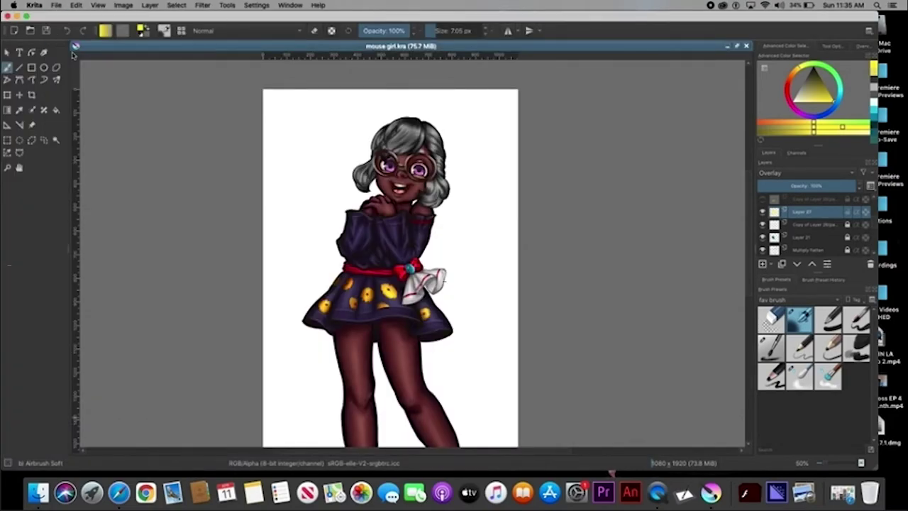
Open the How to Paint Fur pin from Pinterest's Liked board, Tutorials and Ref section
{"action": "left_click", "coordinate": [119, 492]}
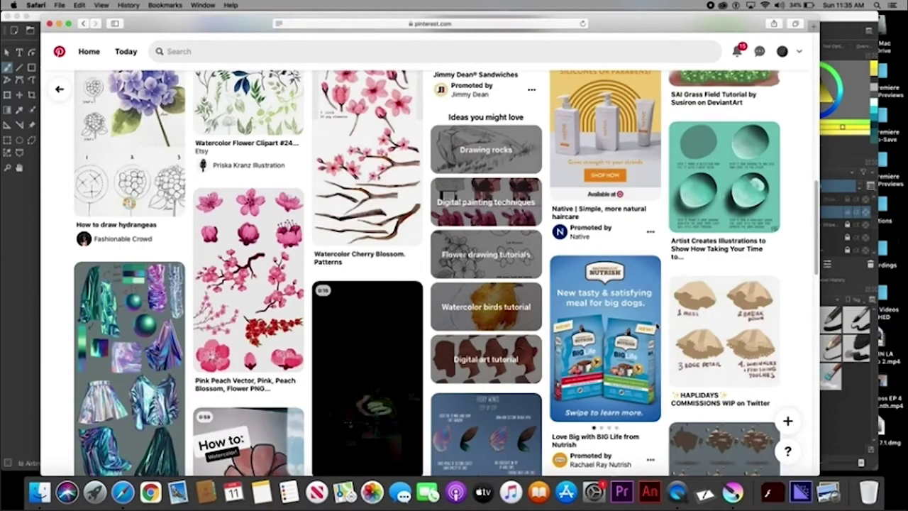
{"action": "left_click", "coordinate": [782, 49]}
{"action": "left_click", "coordinate": [248, 262]}
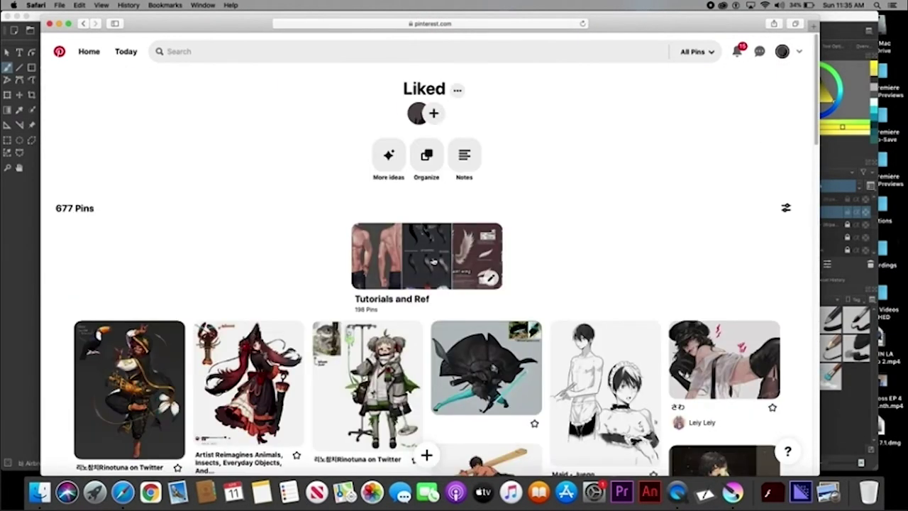
{"action": "left_click", "coordinate": [426, 256]}
{"action": "scroll", "coordinate": [426, 284], "scroll_direction": "down", "scroll_amount": 2}
{"action": "left_click_drag", "start_coordinate": [817, 62], "coordinate": [816, 145]}
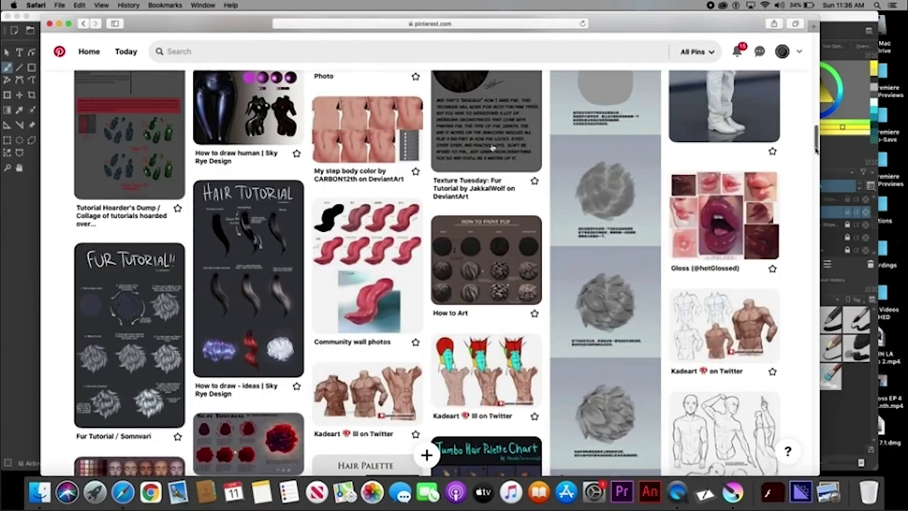
{"action": "left_click", "coordinate": [486, 263]}
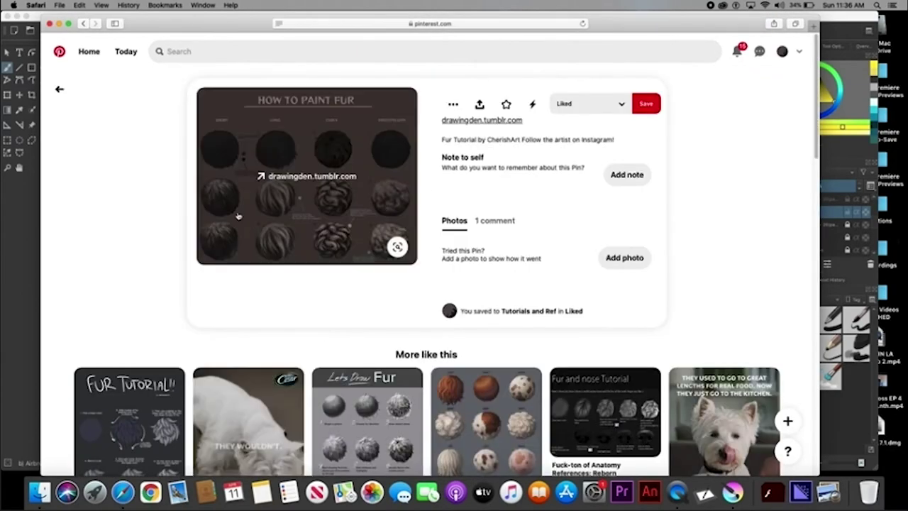
View the full How to Paint Fur image in a new tab, then close it
{"action": "right_click", "coordinate": [239, 215]}
{"action": "left_click", "coordinate": [284, 314]}
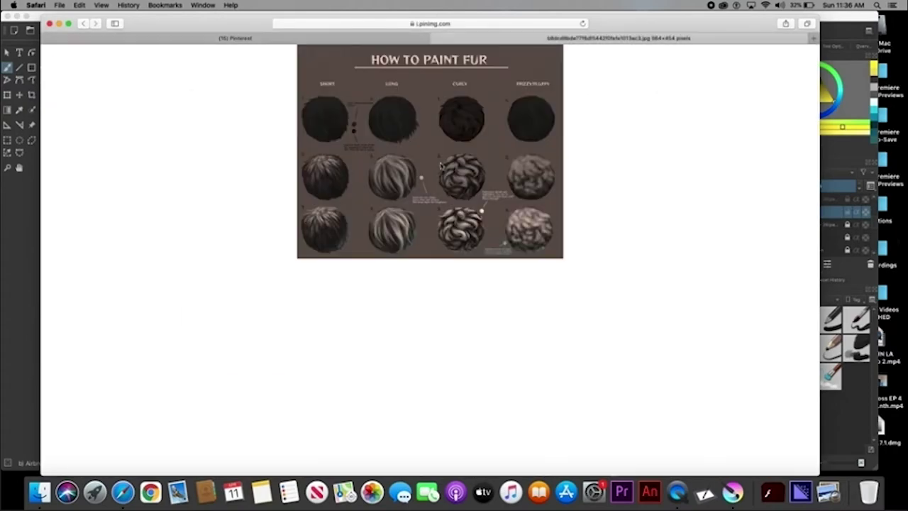
{"action": "right_click", "coordinate": [412, 226]}
{"action": "key", "text": "super+w"}
Log out of Pinterest and quit Safari
{"action": "left_click", "coordinate": [800, 49]}
{"action": "left_click", "coordinate": [728, 209]}
{"action": "left_click", "coordinate": [35, 5]}
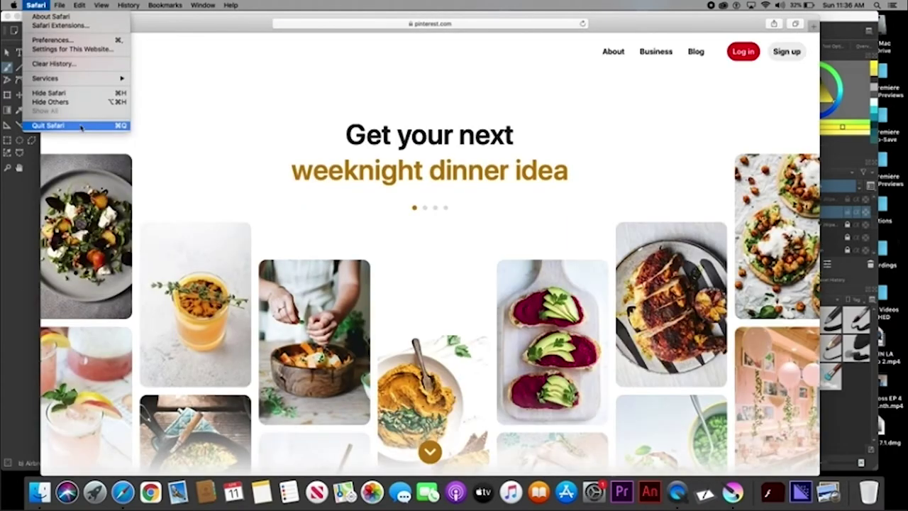
{"action": "left_click", "coordinate": [43, 121]}
{"action": "left_click", "coordinate": [56, 5]}
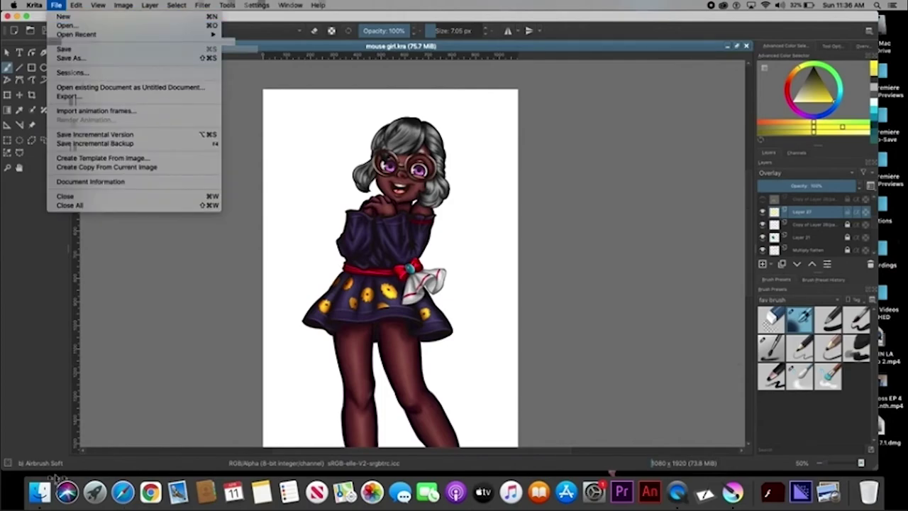
Open the How to Paint Fur image from Downloads in Krita
{"action": "left_click", "coordinate": [68, 26]}
{"action": "left_click", "coordinate": [313, 144]}
{"action": "key", "text": "Escape"}
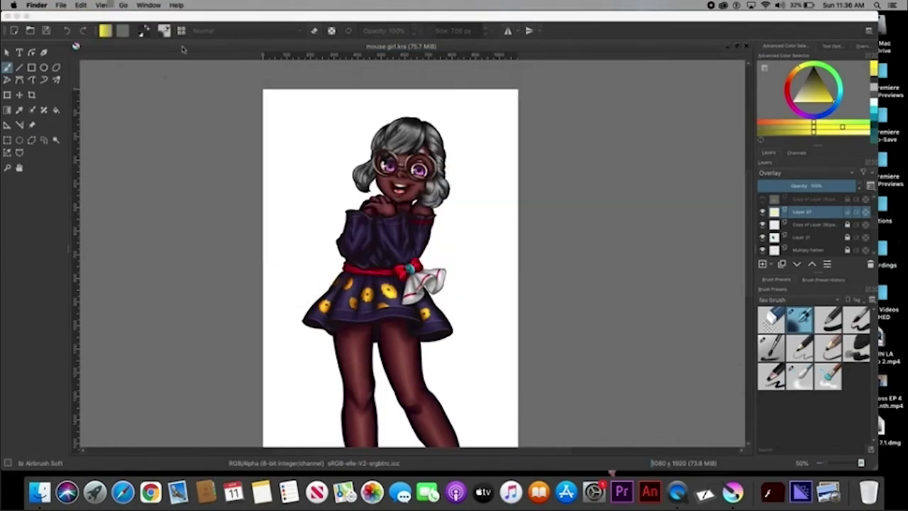
{"action": "left_click", "coordinate": [56, 5]}
{"action": "left_click", "coordinate": [74, 28]}
{"action": "double_click", "coordinate": [562, 81]}
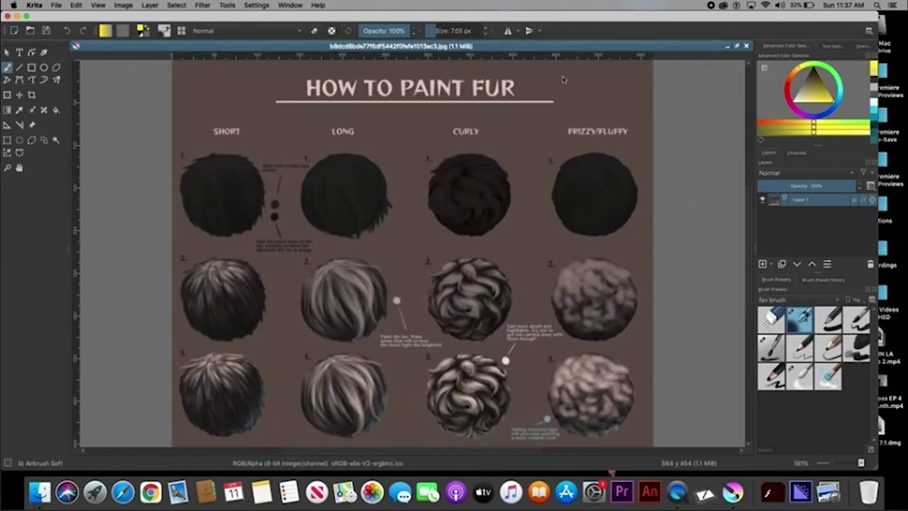
Copy the first short-fur ball with a rectangular selection and close the extra reference documents
{"action": "left_click", "coordinate": [7, 140]}
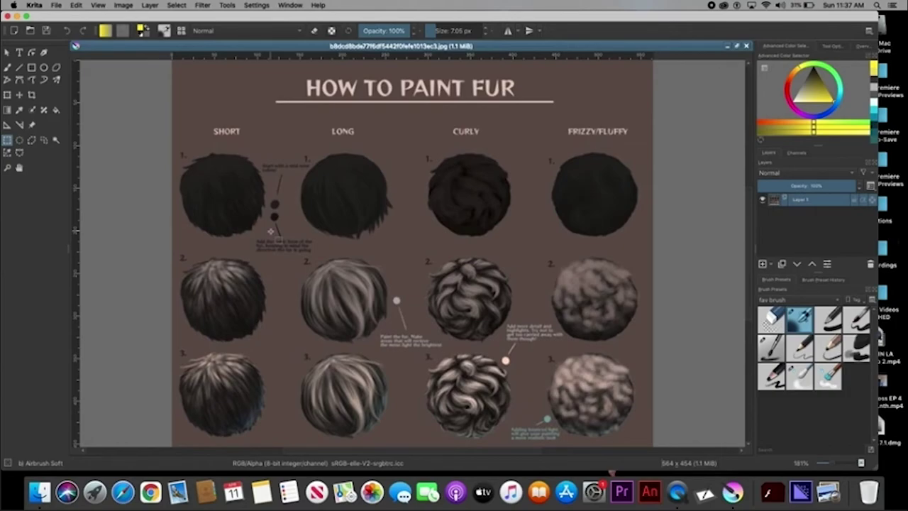
{"action": "left_click_drag", "start_coordinate": [180, 149], "coordinate": [265, 239]}
{"action": "left_click", "coordinate": [76, 5]}
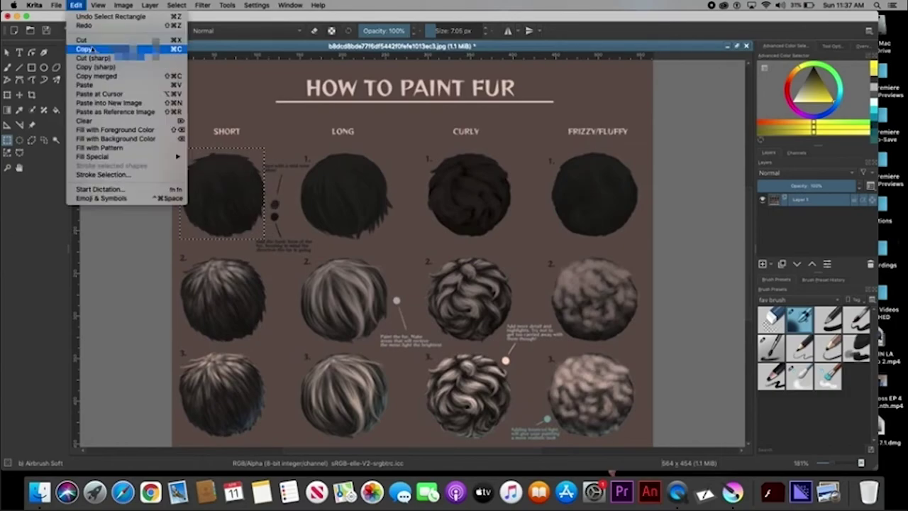
{"action": "left_click", "coordinate": [85, 49]}
{"action": "left_click", "coordinate": [737, 46]}
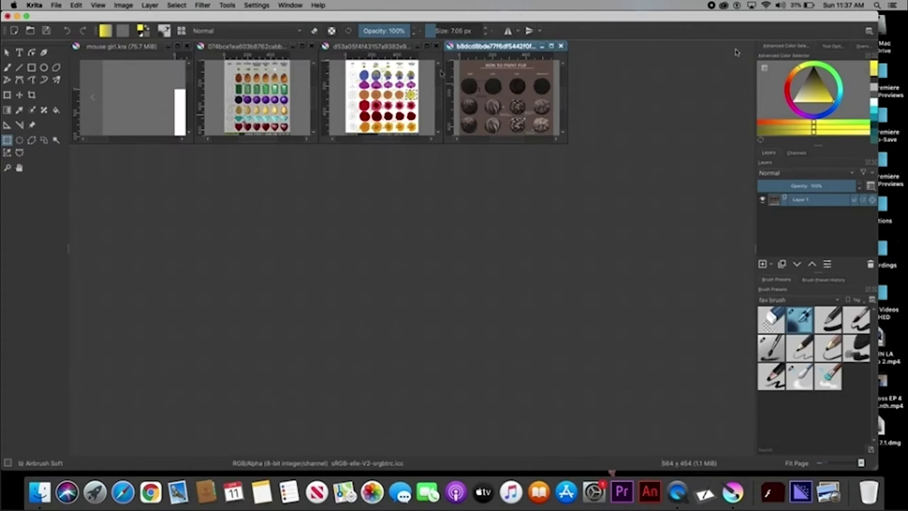
{"action": "key", "text": "ctrl+w"}
{"action": "key", "text": "ctrl+w"}
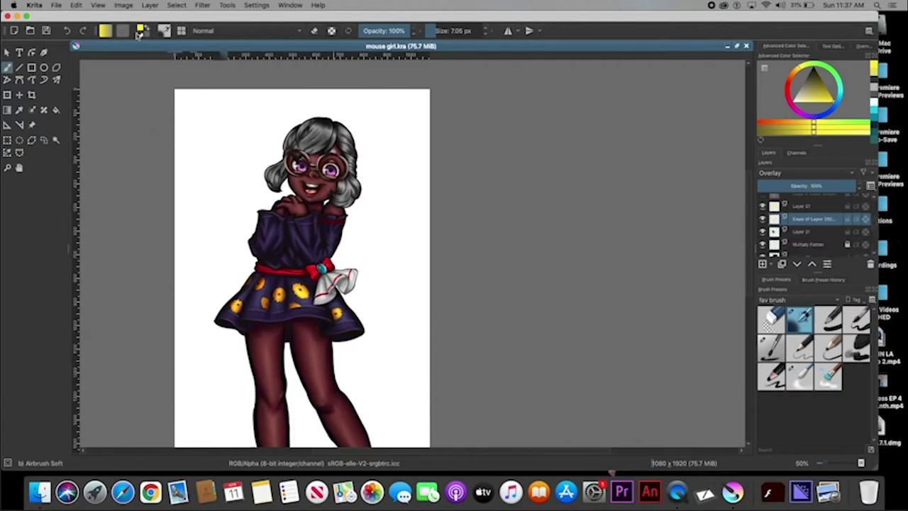
Paste the fur ball as a new layer into the mouse girl drawing
{"action": "left_click", "coordinate": [150, 5]}
{"action": "left_click", "coordinate": [186, 149]}
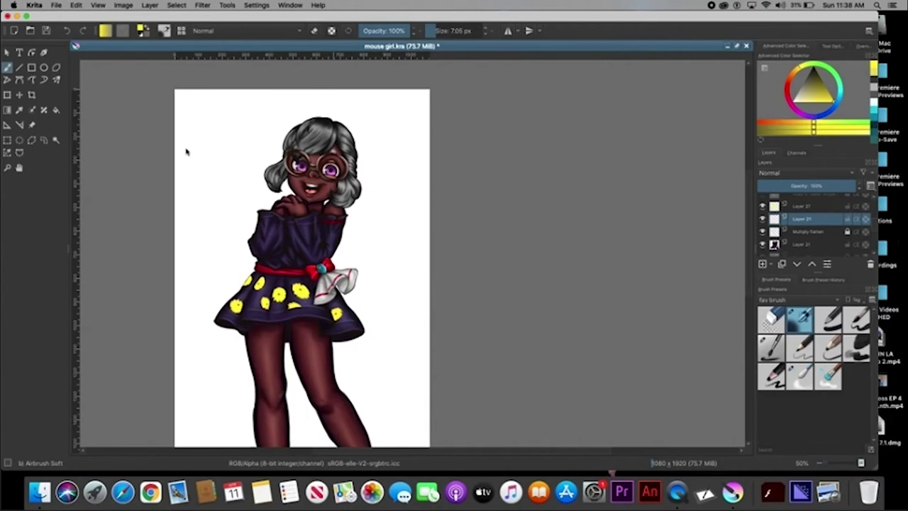
{"action": "left_click", "coordinate": [149, 5]}
{"action": "left_click", "coordinate": [195, 146]}
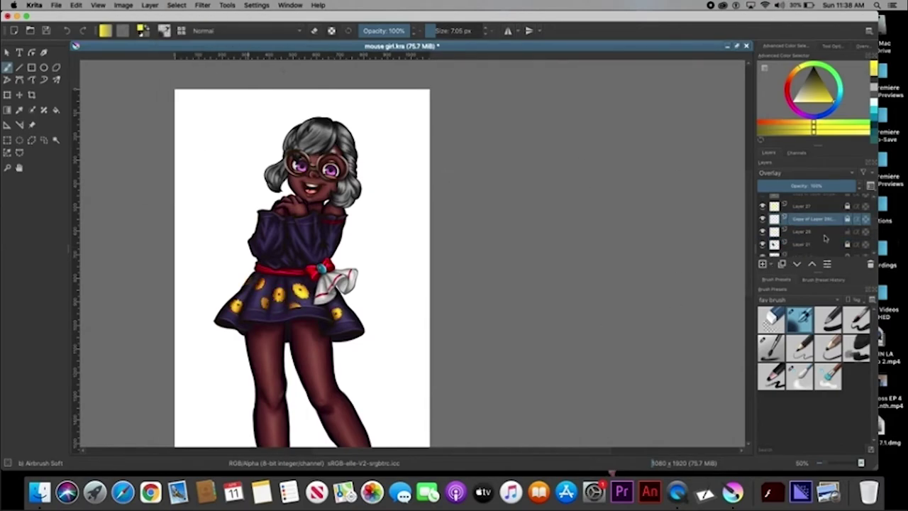
{"action": "key", "text": "ctrl+v"}
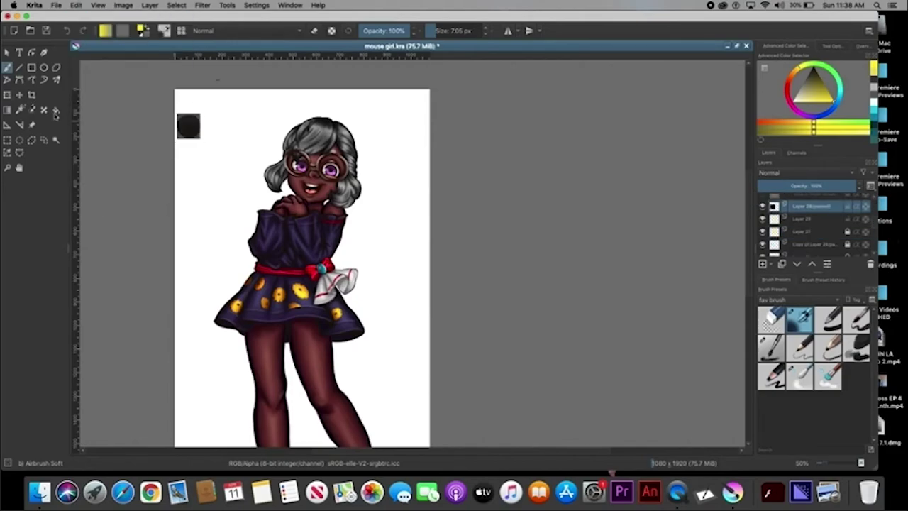
Zoom in on the girl's head and move the pasted fur sample beside it
{"action": "key", "text": "ctrl+plus"}
{"action": "scroll", "coordinate": [250, 187], "scroll_direction": "down", "scroll_amount": 3}
{"action": "scroll", "coordinate": [250, 186], "scroll_direction": "left", "scroll_amount": 5}
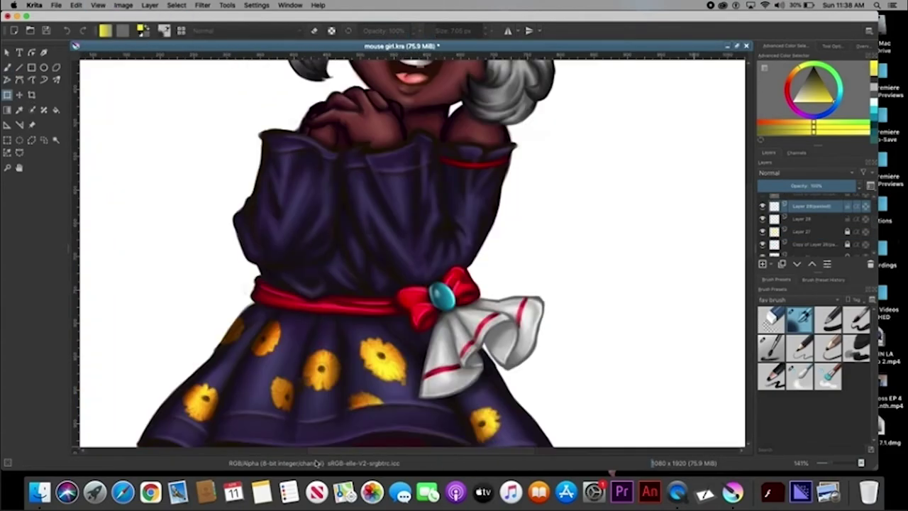
{"action": "scroll", "coordinate": [249, 187], "scroll_direction": "up", "scroll_amount": 1}
{"action": "key", "text": "ctrl+plus"}
{"action": "scroll", "coordinate": [426, 248], "scroll_direction": "up", "scroll_amount": 3}
{"action": "mouse_move", "coordinate": [149, 177]}
{"action": "left_mouse_down"}
{"action": "mouse_move", "coordinate": [608, 153]}
{"action": "mouse_move", "coordinate": [671, 269]}
{"action": "left_mouse_up"}
{"action": "key", "text": "b"}
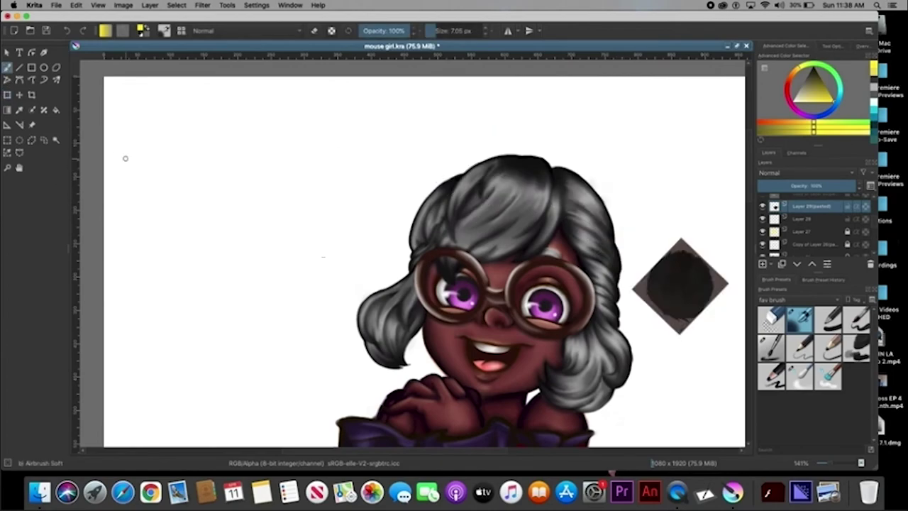
Paint dark buns on Layer 28 over the hair with the Bristles hairy brush
{"action": "left_click", "coordinate": [678, 284], "text": "ctrl"}
{"action": "left_click", "coordinate": [802, 218]}
{"action": "left_click", "coordinate": [773, 348]}
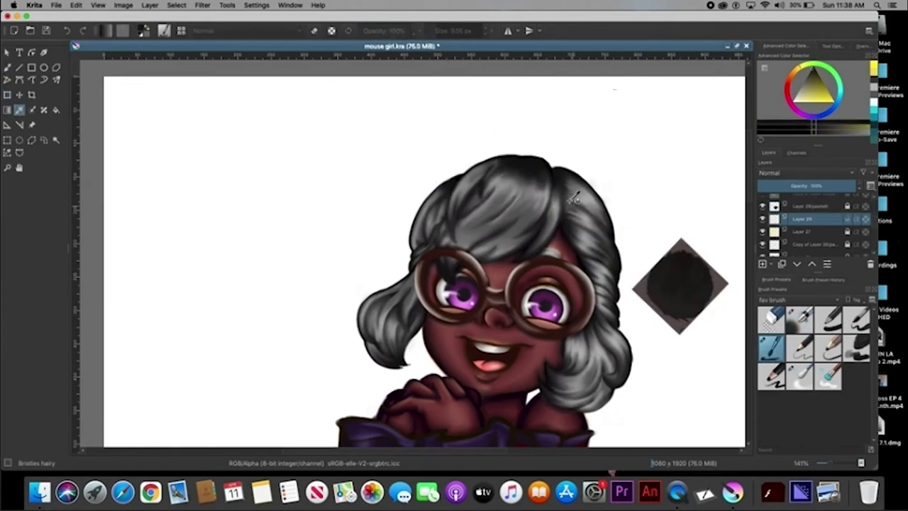
{"action": "mouse_move", "coordinate": [585, 181]}
{"action": "left_mouse_down"}
{"action": "mouse_move", "coordinate": [617, 153]}
{"action": "mouse_move", "coordinate": [624, 217]}
{"action": "mouse_move", "coordinate": [611, 177]}
{"action": "mouse_move", "coordinate": [624, 148]}
{"action": "mouse_move", "coordinate": [642, 171]}
{"action": "mouse_move", "coordinate": [623, 165]}
{"action": "mouse_move", "coordinate": [598, 196]}
{"action": "mouse_move", "coordinate": [624, 186]}
{"action": "left_mouse_up"}
{"action": "mouse_move", "coordinate": [423, 184]}
{"action": "left_mouse_down"}
{"action": "mouse_move", "coordinate": [426, 163]}
{"action": "mouse_move", "coordinate": [444, 157]}
{"action": "mouse_move", "coordinate": [426, 190]}
{"action": "mouse_move", "coordinate": [457, 178]}
{"action": "mouse_move", "coordinate": [440, 166]}
{"action": "left_mouse_up"}
Tidy bun edges with the eraser, fill out both buns, save, and add hairy texture
{"action": "key", "text": "e"}
{"action": "key", "text": "e"}
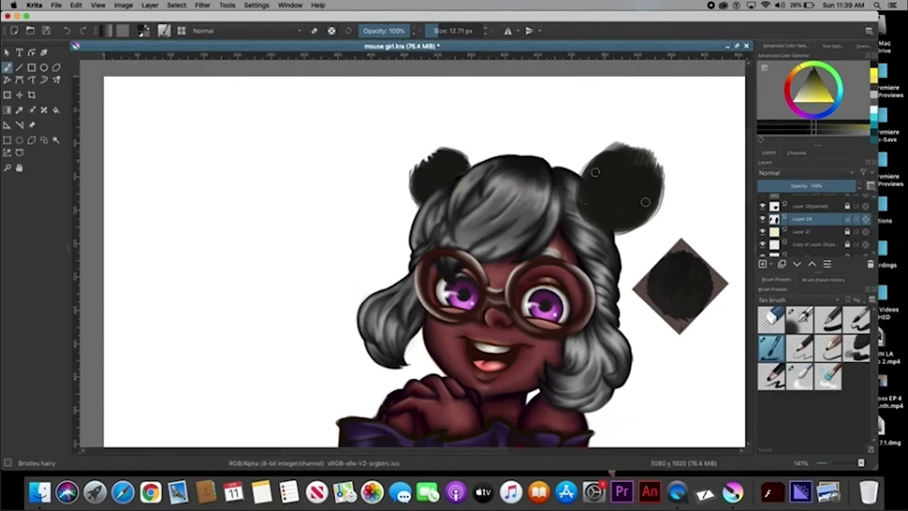
{"action": "left_click_drag", "start_coordinate": [595, 161], "coordinate": [582, 205]}
{"action": "mouse_move", "coordinate": [617, 231]}
{"action": "left_mouse_down"}
{"action": "mouse_move", "coordinate": [658, 205]}
{"action": "mouse_move", "coordinate": [624, 230]}
{"action": "left_mouse_up"}
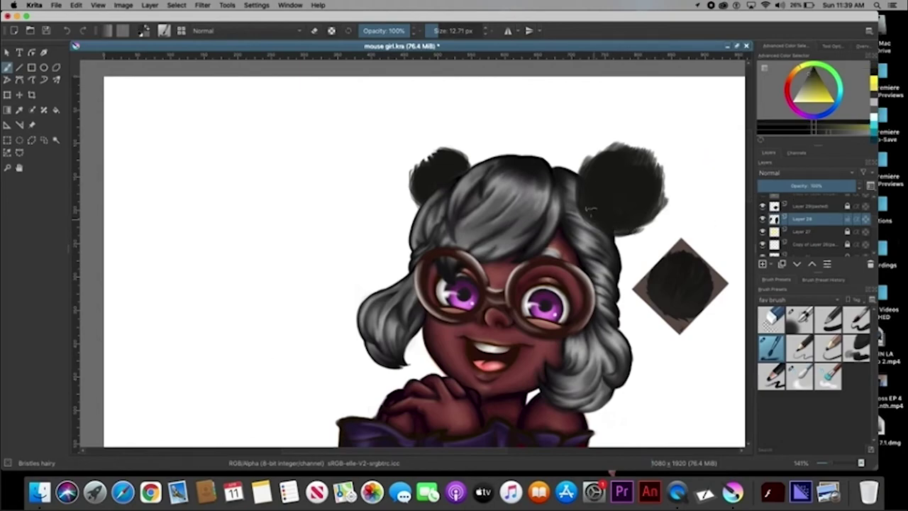
{"action": "left_click_drag", "start_coordinate": [600, 188], "coordinate": [622, 186]}
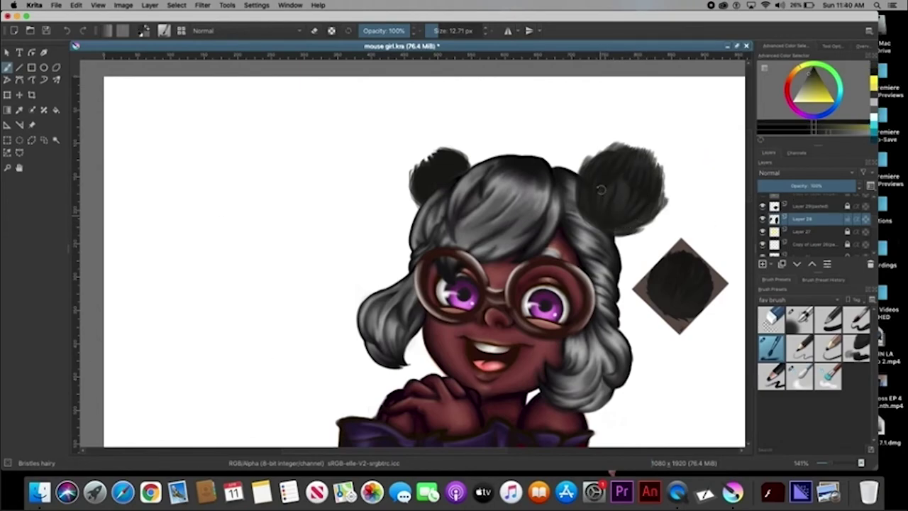
{"action": "key", "text": "ctrl+s"}
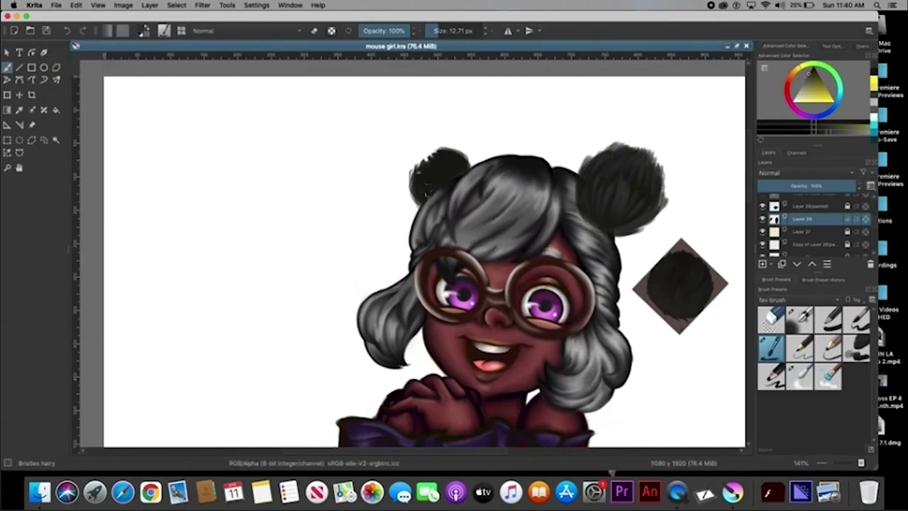
{"action": "left_click_drag", "start_coordinate": [425, 181], "coordinate": [459, 168]}
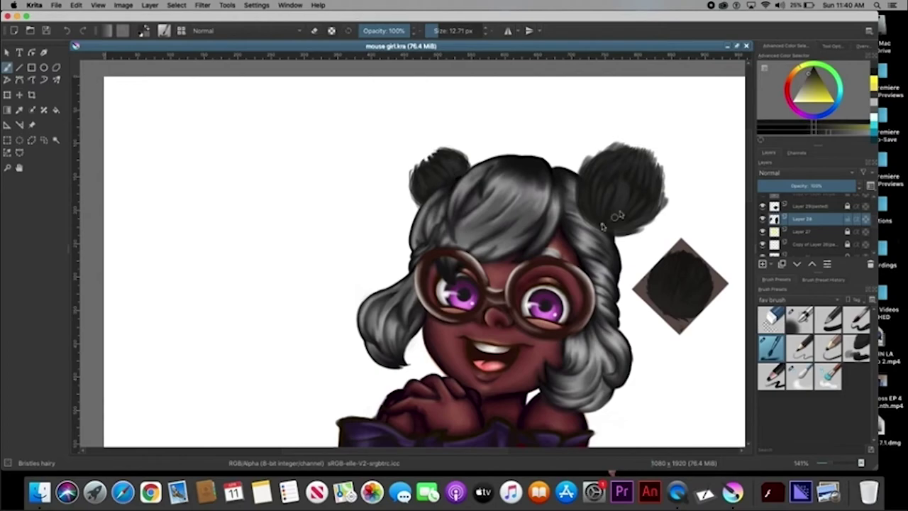
{"action": "left_click_drag", "start_coordinate": [599, 213], "coordinate": [600, 168]}
{"action": "left_click", "coordinate": [737, 45]}
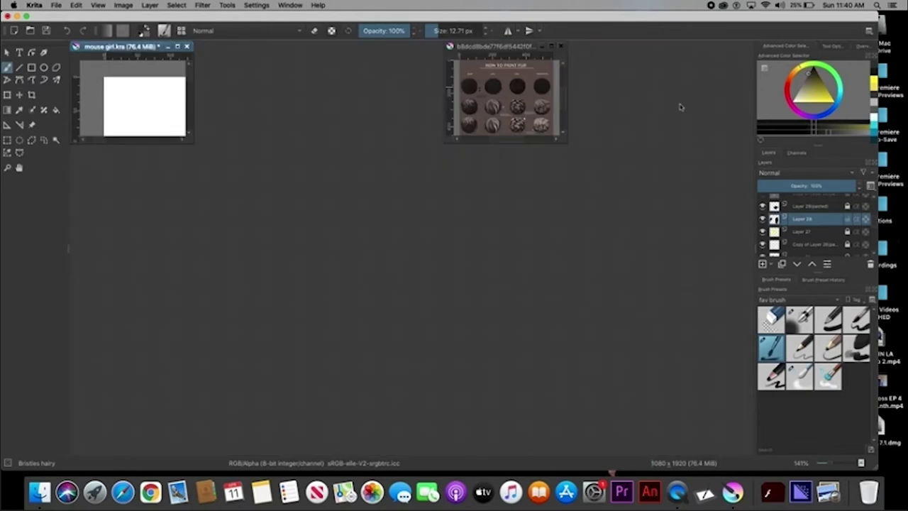
Enlarge the fur reference to study it, then return to the mouse girl drawing
{"action": "double_click", "coordinate": [550, 46]}
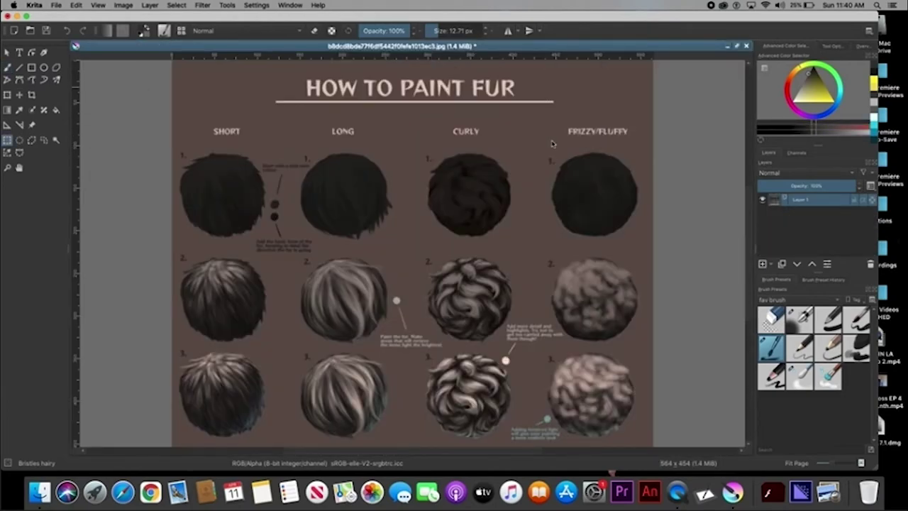
{"action": "left_click", "coordinate": [736, 45]}
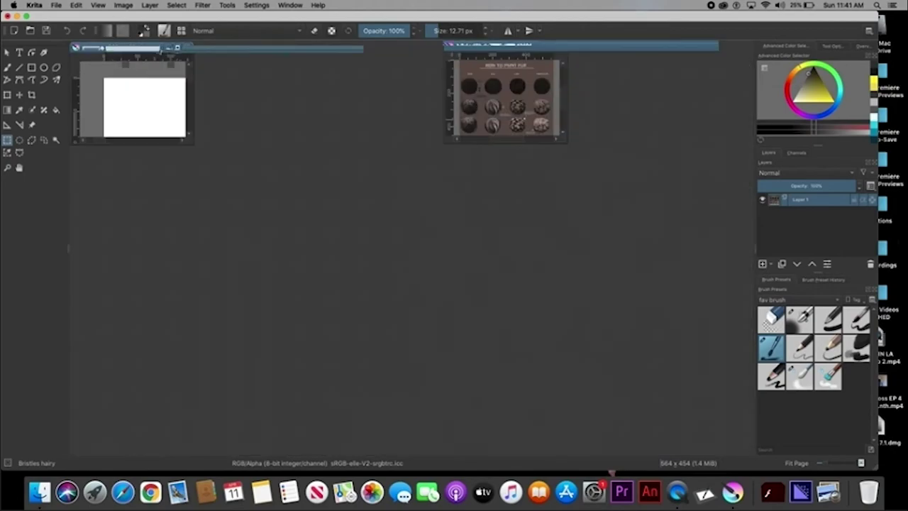
{"action": "double_click", "coordinate": [142, 45]}
Paint fine strands over the right bun and a few on the left, shifting colour toward red
{"action": "left_click_drag", "start_coordinate": [436, 31], "coordinate": [429, 30]}
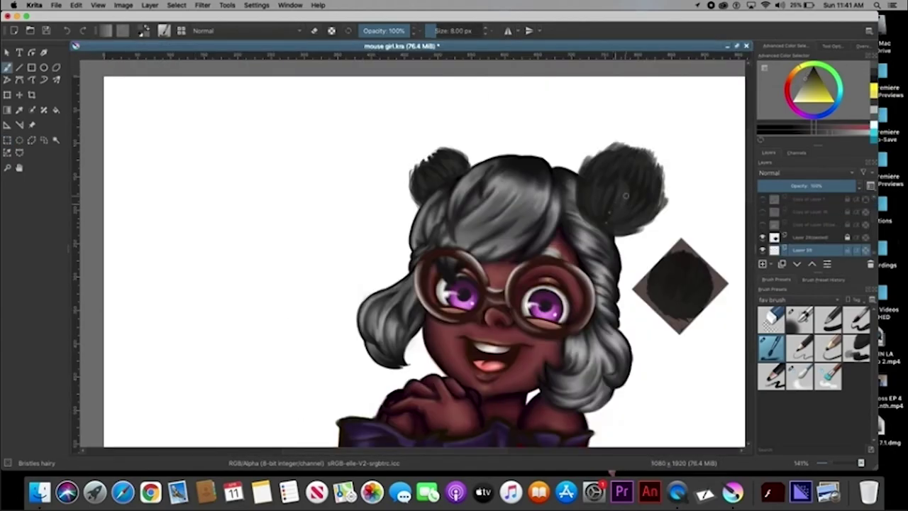
{"action": "left_click_drag", "start_coordinate": [624, 195], "coordinate": [592, 190]}
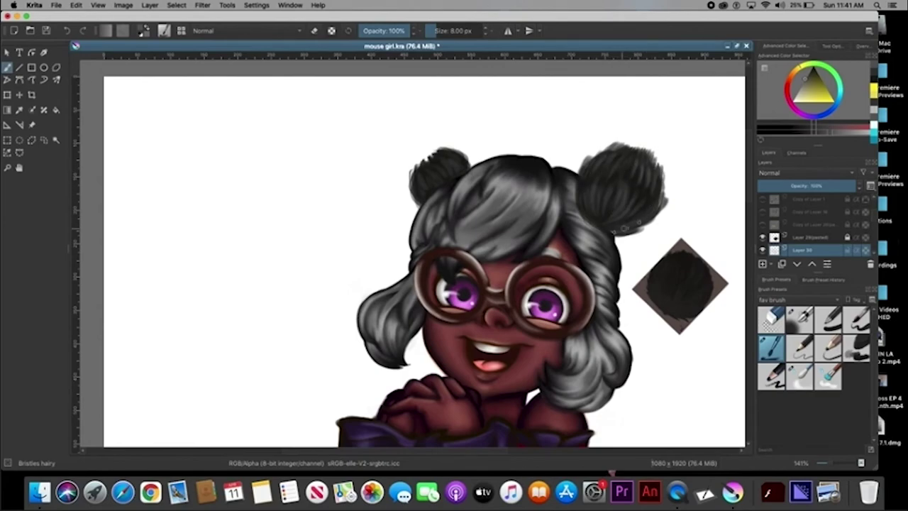
{"action": "left_click_drag", "start_coordinate": [657, 198], "coordinate": [660, 193]}
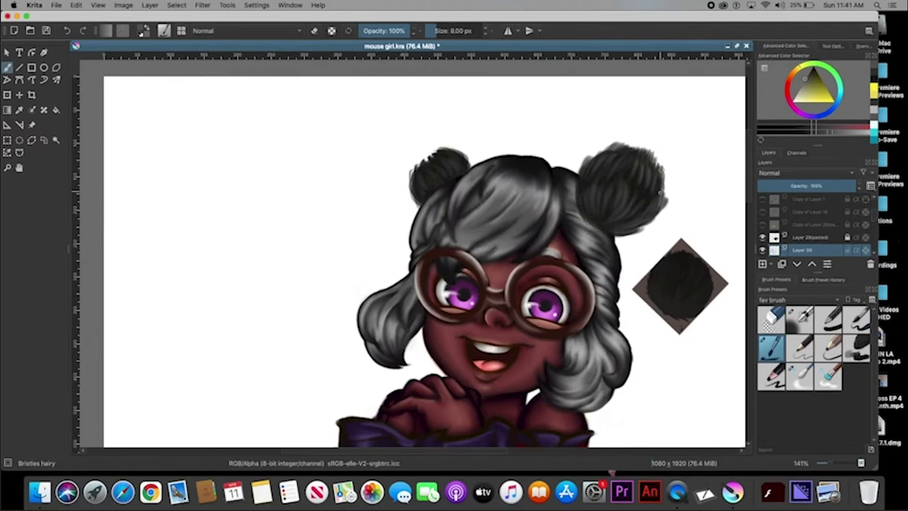
{"action": "left_click_drag", "start_coordinate": [660, 191], "coordinate": [643, 163]}
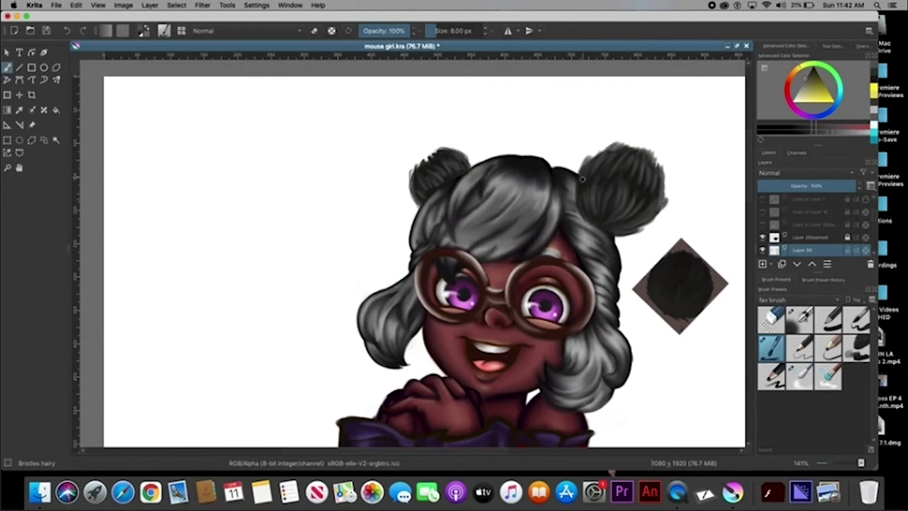
{"action": "left_click_drag", "start_coordinate": [585, 201], "coordinate": [586, 180]}
{"action": "left_click_drag", "start_coordinate": [424, 197], "coordinate": [427, 186]}
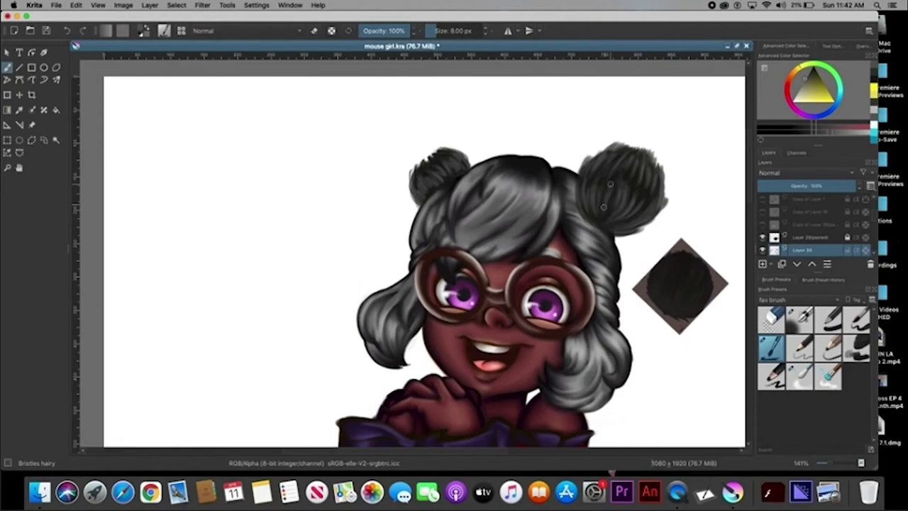
{"action": "left_click_drag", "start_coordinate": [650, 184], "coordinate": [647, 173]}
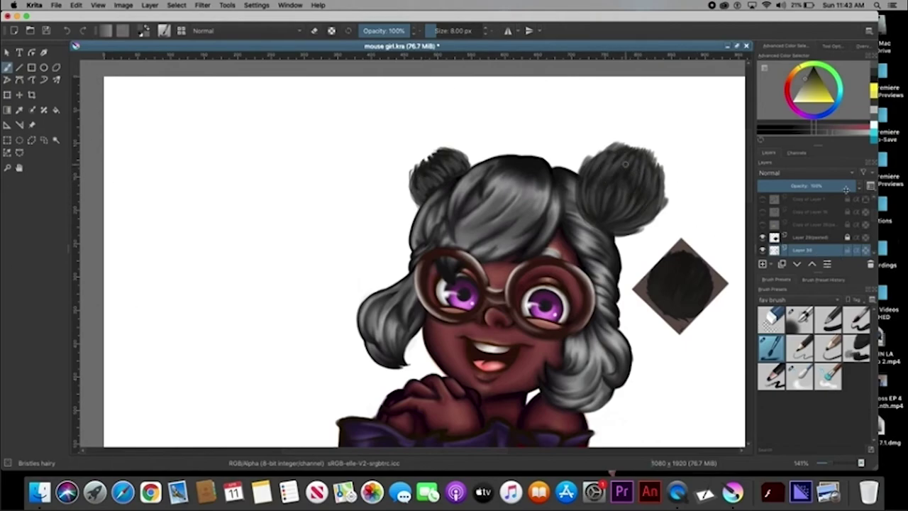
{"action": "left_click", "coordinate": [623, 221], "text": "ctrl"}
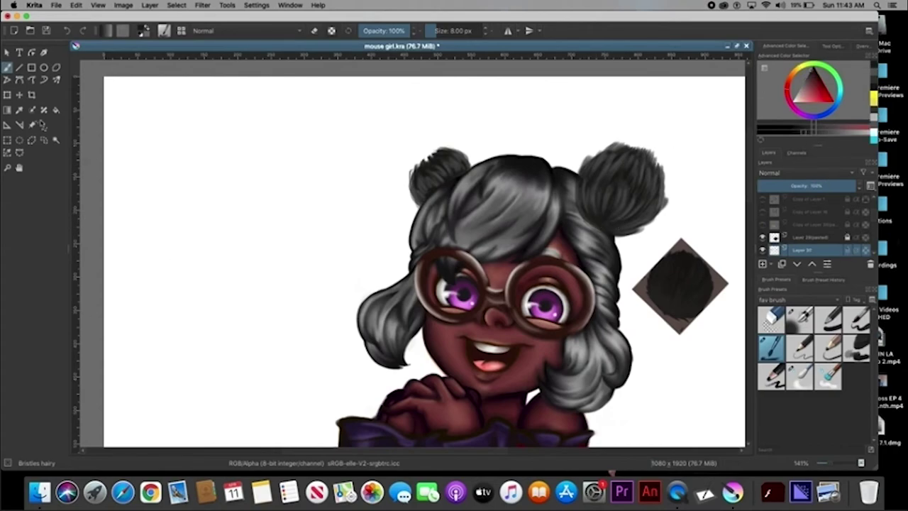
{"action": "key", "text": "ctrl+plus"}
Paint light strands onto the right hair bun with a 5 px bristle brush
{"action": "scroll", "coordinate": [559, 431], "scroll_direction": "right", "scroll_amount": 5}
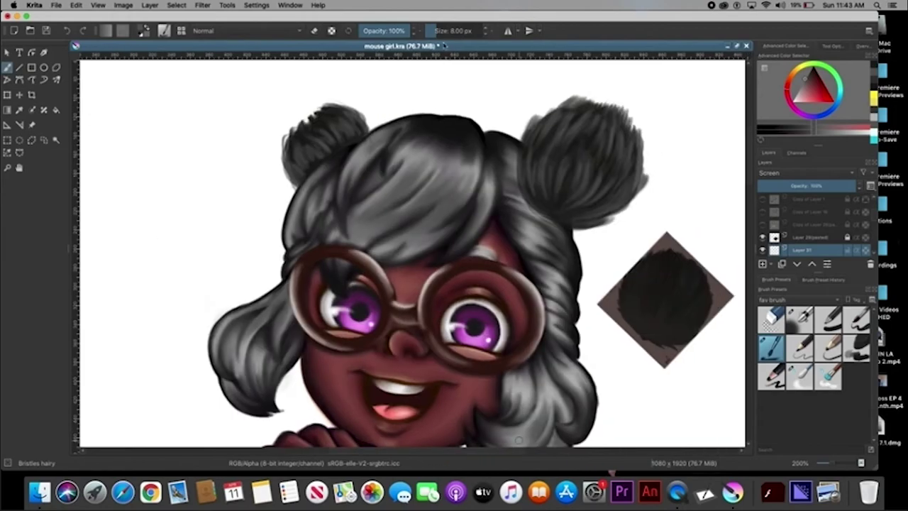
{"action": "left_click_drag", "start_coordinate": [434, 31], "coordinate": [430, 32]}
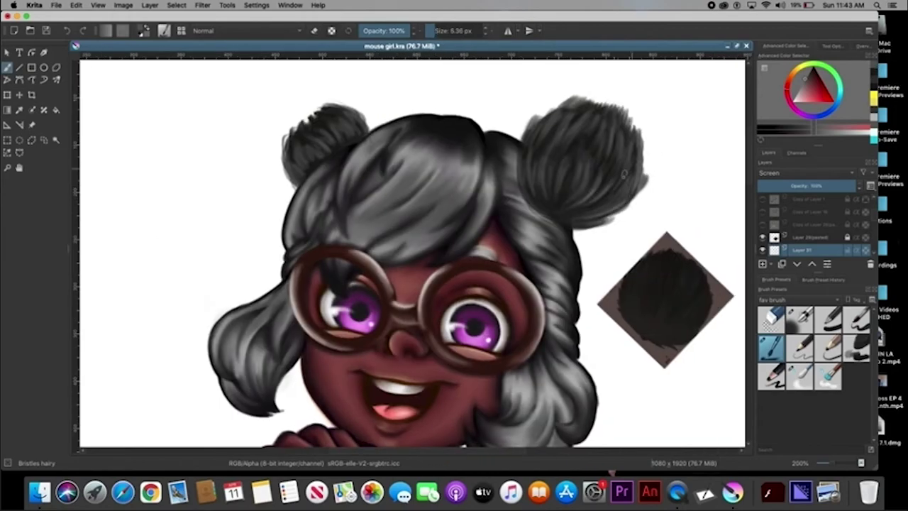
{"action": "left_click_drag", "start_coordinate": [548, 152], "coordinate": [561, 182]}
{"action": "left_click_drag", "start_coordinate": [558, 113], "coordinate": [531, 174]}
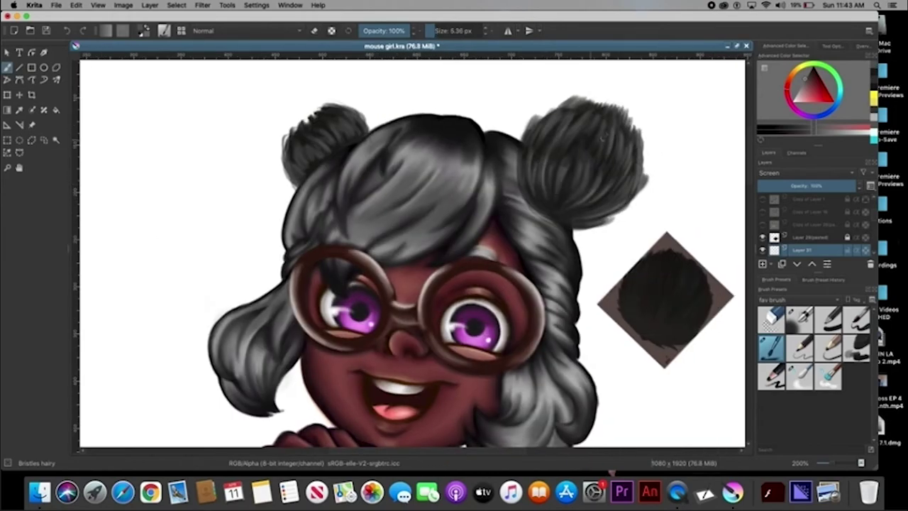
{"action": "mouse_move", "coordinate": [582, 151]}
{"action": "left_mouse_down"}
{"action": "mouse_move", "coordinate": [579, 188]}
{"action": "mouse_move", "coordinate": [625, 148]}
{"action": "mouse_move", "coordinate": [627, 115]}
{"action": "mouse_move", "coordinate": [577, 119]}
{"action": "left_mouse_up"}
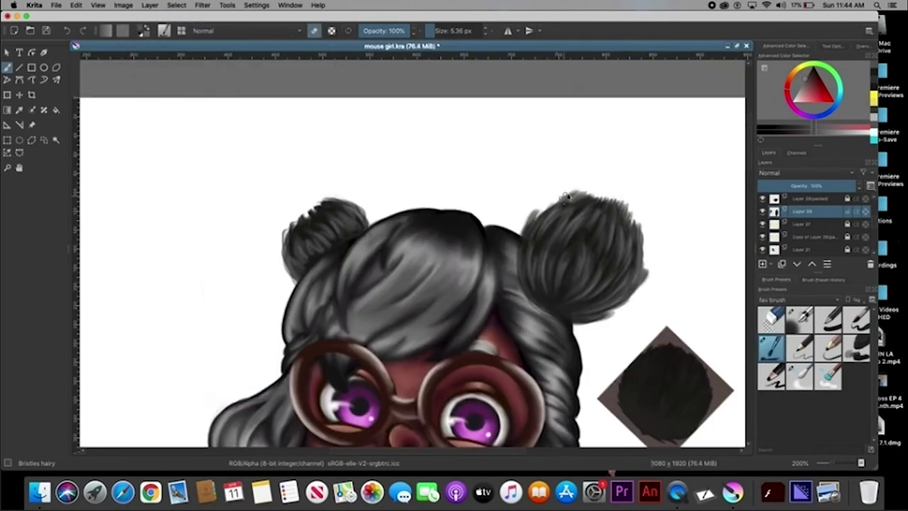
{"action": "mouse_move", "coordinate": [559, 200]}
{"action": "left_mouse_down"}
{"action": "mouse_move", "coordinate": [607, 199]}
{"action": "mouse_move", "coordinate": [632, 213]}
{"action": "left_mouse_up"}
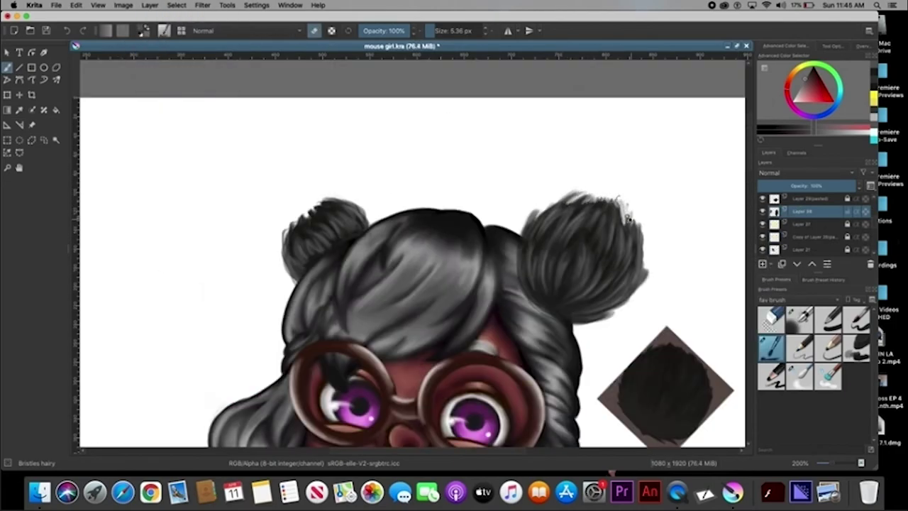
Add wisps with an 8 px soft airbrush and blur-blend both buns' edges
{"action": "key", "text": "/"}
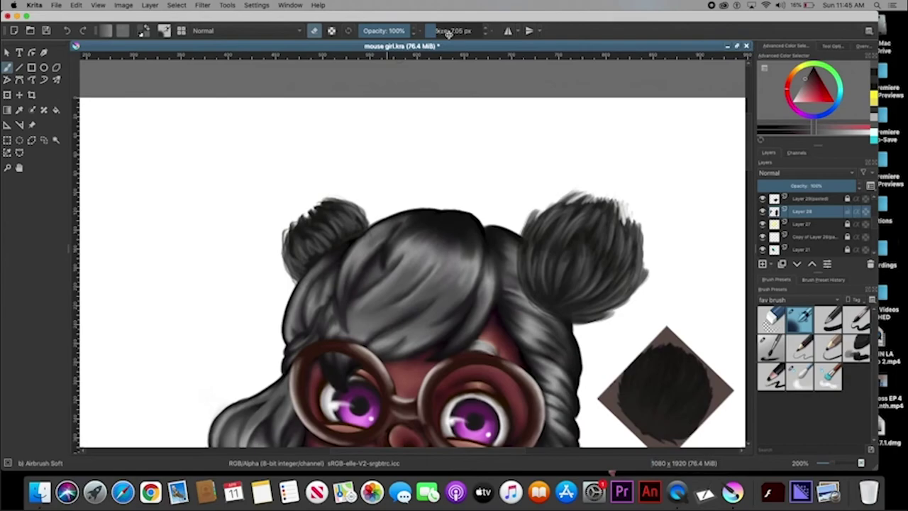
{"action": "key", "text": "bracketright"}
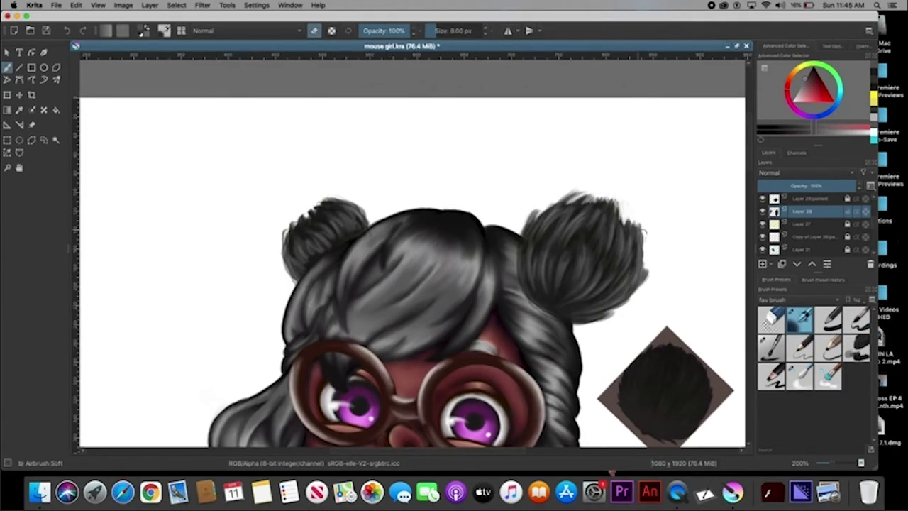
{"action": "left_click_drag", "start_coordinate": [560, 194], "coordinate": [618, 203]}
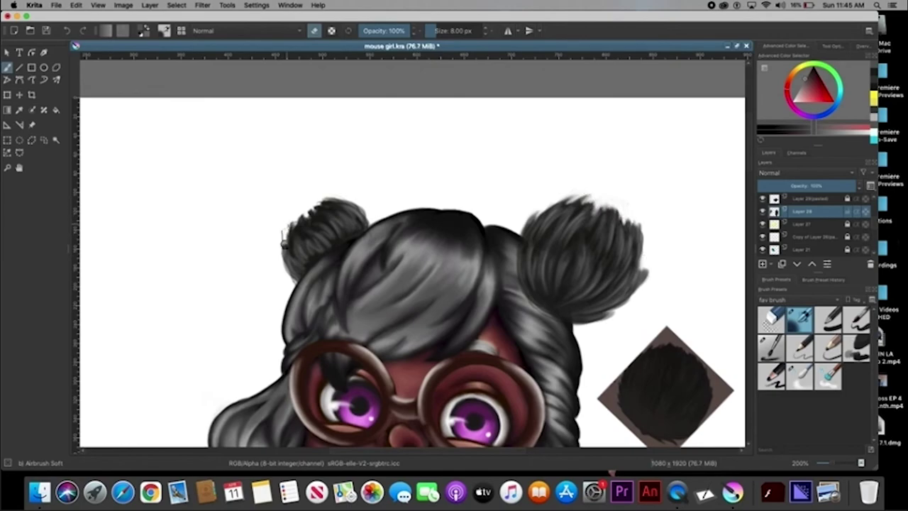
{"action": "key", "text": "slash"}
{"action": "mouse_move", "coordinate": [541, 217]}
{"action": "left_mouse_down"}
{"action": "mouse_move", "coordinate": [600, 204]}
{"action": "mouse_move", "coordinate": [642, 258]}
{"action": "left_mouse_up"}
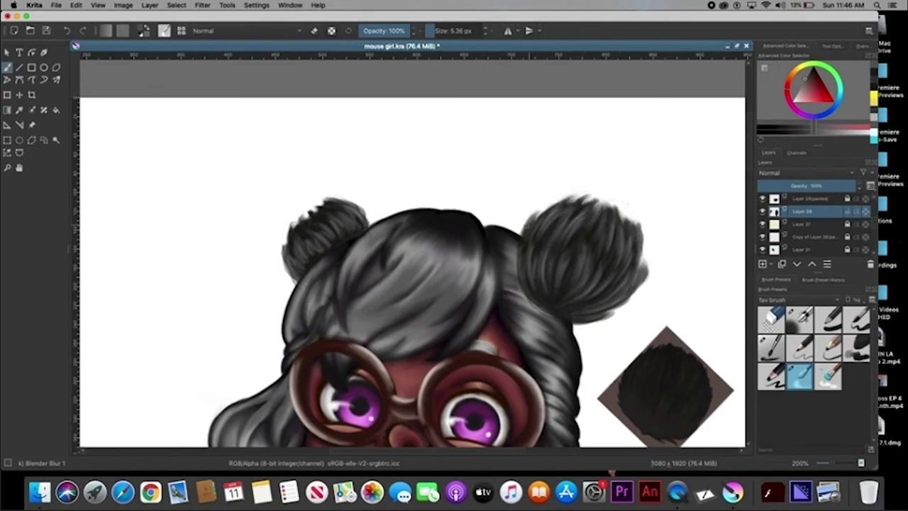
{"action": "left_click_drag", "start_coordinate": [289, 255], "coordinate": [323, 203]}
{"action": "left_click", "coordinate": [799, 320]}
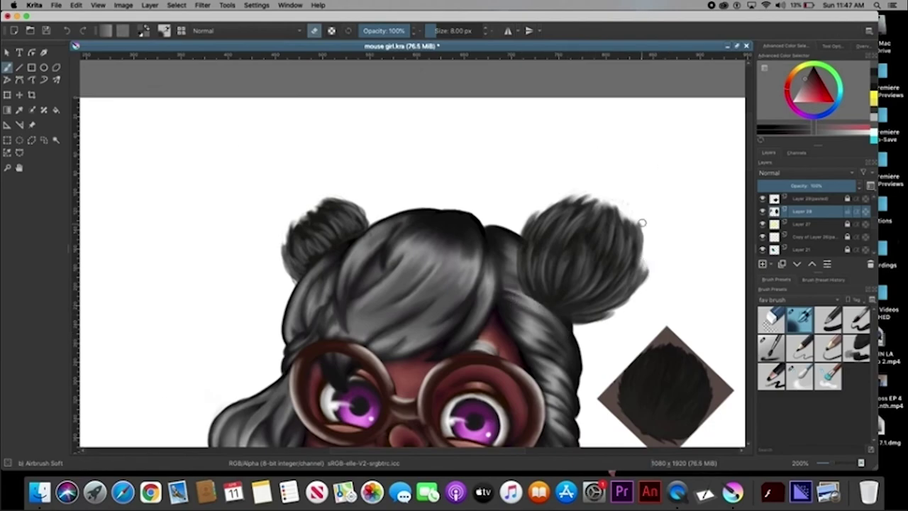
{"action": "key", "text": "minus"}
{"action": "key", "text": "minus"}
{"action": "key", "text": "minus"}
{"action": "key", "text": "minus"}
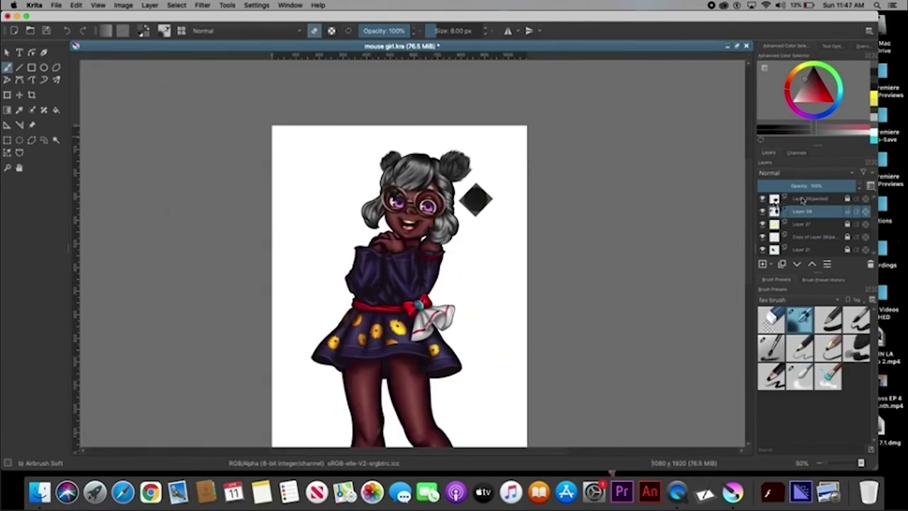
Hide the diamond swatch layer and save the drawing
{"action": "left_click", "coordinate": [762, 199]}
{"action": "scroll", "coordinate": [397, 270], "scroll_direction": "down", "scroll_amount": 3}
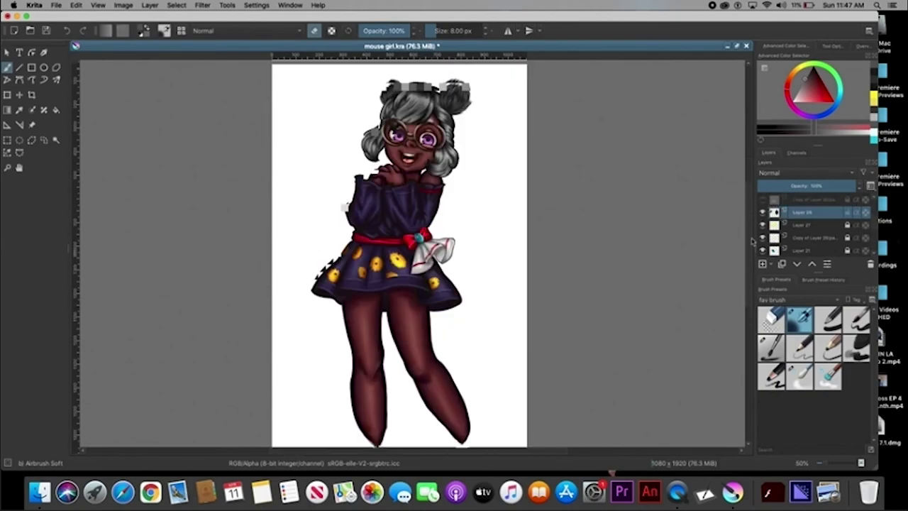
{"action": "left_click", "coordinate": [56, 5]}
{"action": "left_click", "coordinate": [70, 60]}
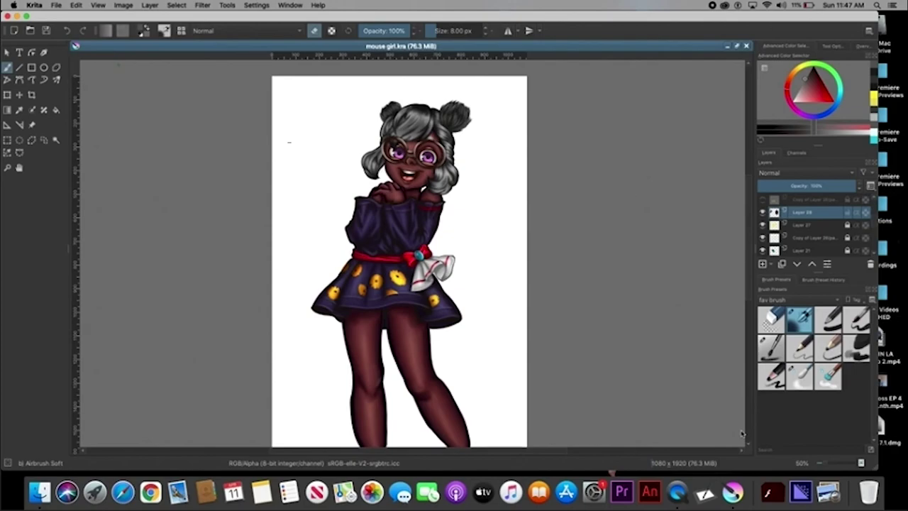
Erase the feet inside a rectangular selection and hide the white background layer
{"action": "scroll", "coordinate": [741, 436], "scroll_direction": "down", "scroll_amount": 2}
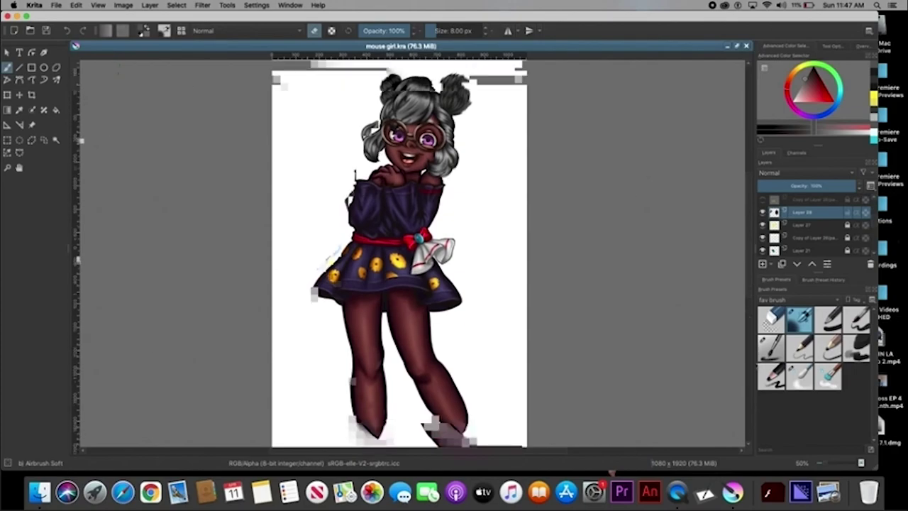
{"action": "left_click", "coordinate": [7, 140]}
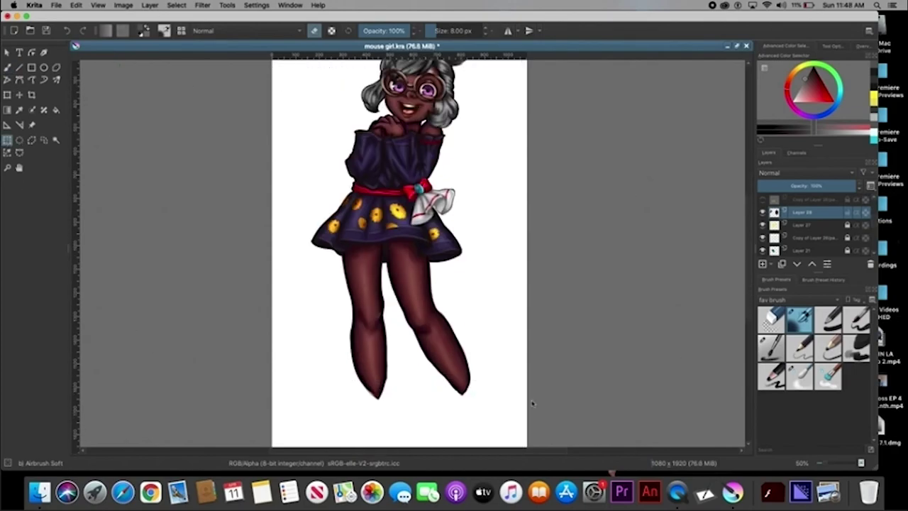
{"action": "key", "text": "e"}
{"action": "mouse_move", "coordinate": [533, 404]}
{"action": "left_mouse_down"}
{"action": "mouse_move", "coordinate": [287, 374]}
{"action": "mouse_move", "coordinate": [511, 406]}
{"action": "left_mouse_up"}
{"action": "left_click", "coordinate": [334, 377]}
{"action": "key", "text": "b"}
{"action": "left_click_drag", "start_coordinate": [347, 391], "coordinate": [399, 391]}
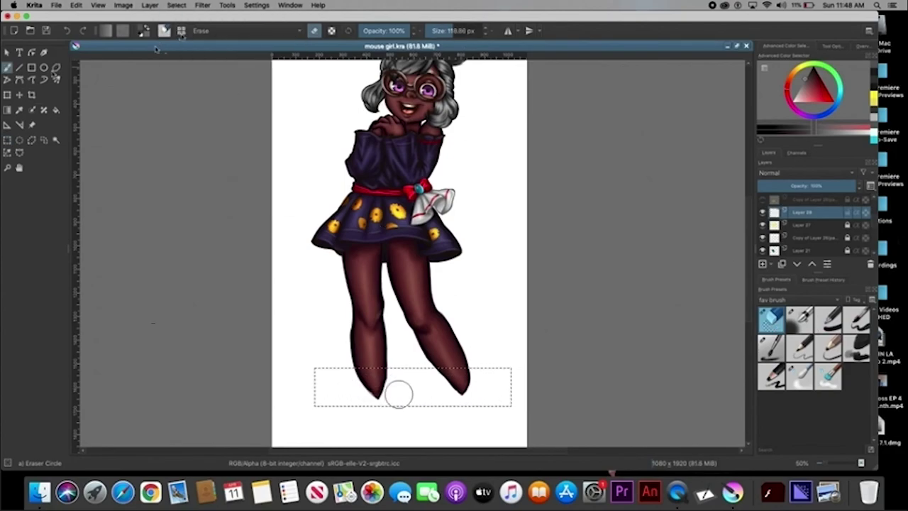
{"action": "key", "text": "ctrl+shift+a"}
{"action": "scroll", "coordinate": [749, 227], "scroll_direction": "down", "scroll_amount": 1}
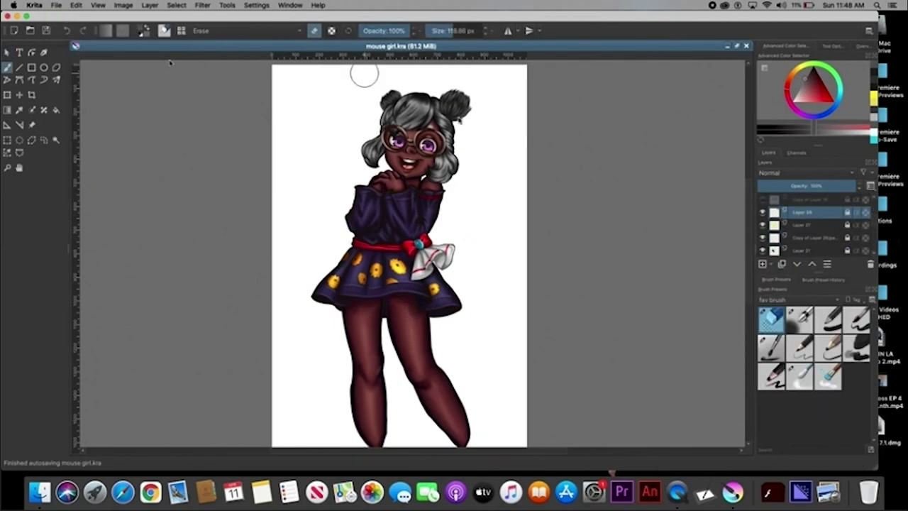
{"action": "left_click", "coordinate": [763, 250]}
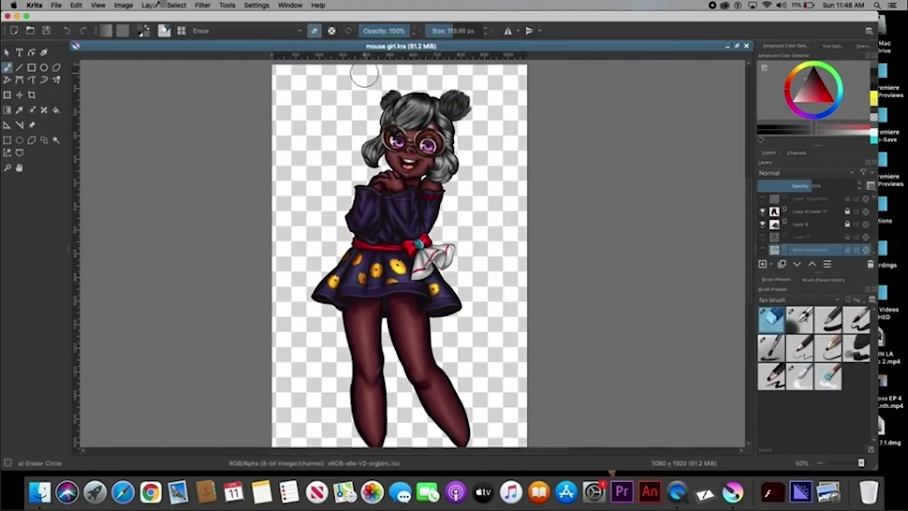
Flatten all of the mouse girl's layers into one with Flatten Image
{"action": "left_click", "coordinate": [123, 5]}
{"action": "left_click", "coordinate": [174, 171]}
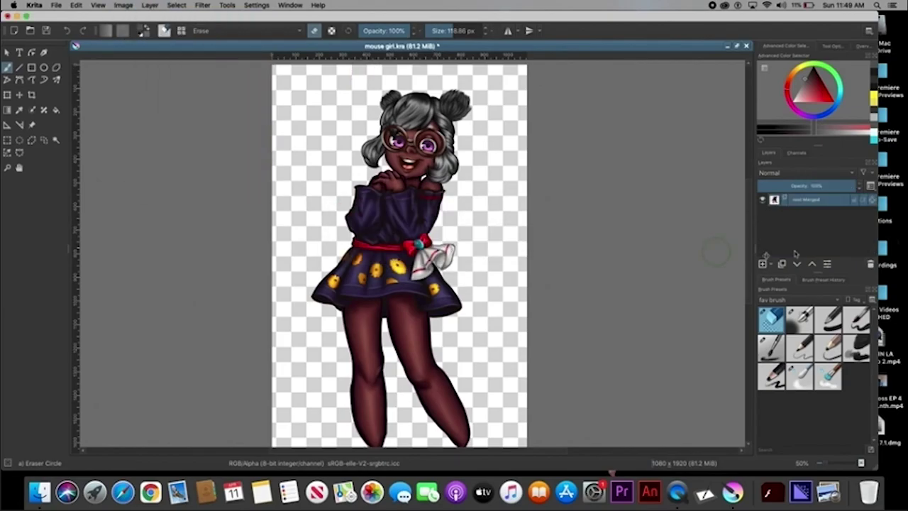